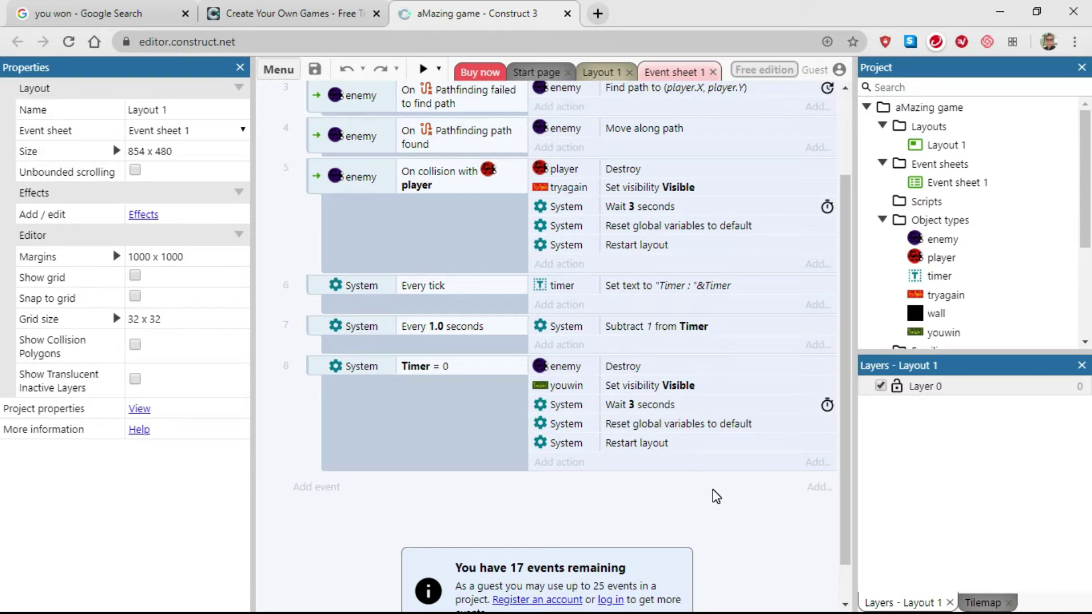
{"action": "scroll", "coordinate": [715, 496], "scroll_direction": "up", "scroll_amount": 3}
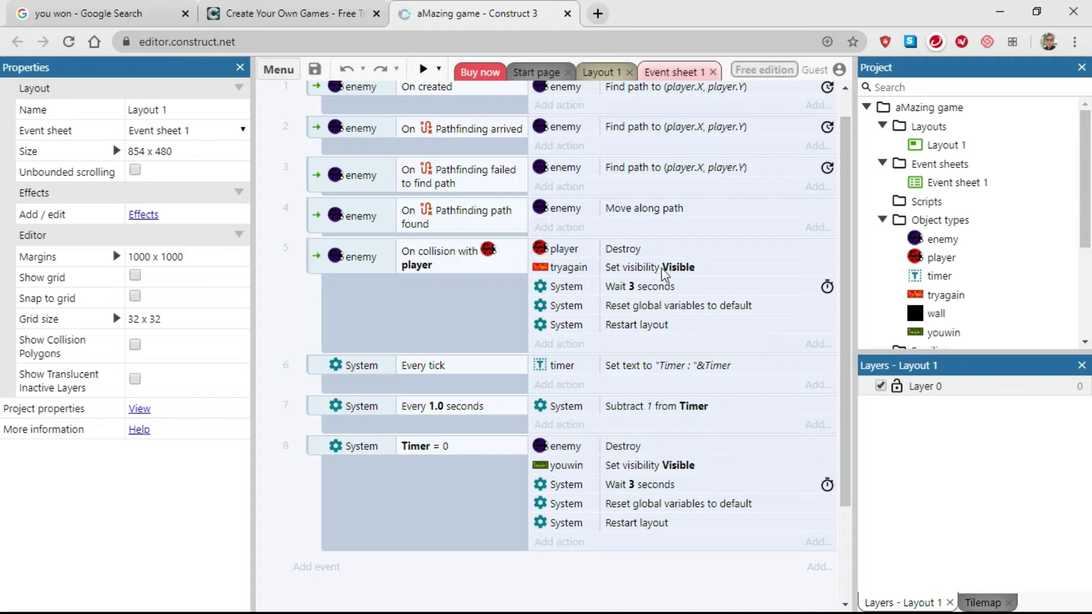
{"action": "scroll", "coordinate": [670, 287], "scroll_direction": "down", "scroll_amount": 2}
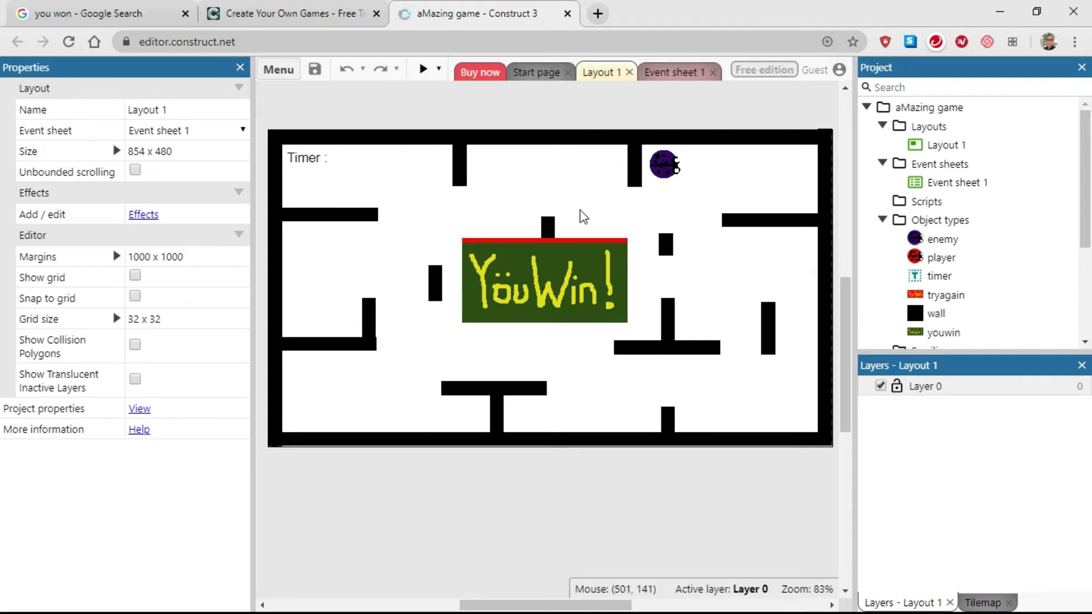
Search Google Images for "grass patch" in a new browser tab
{"action": "left_click", "coordinate": [598, 14]}
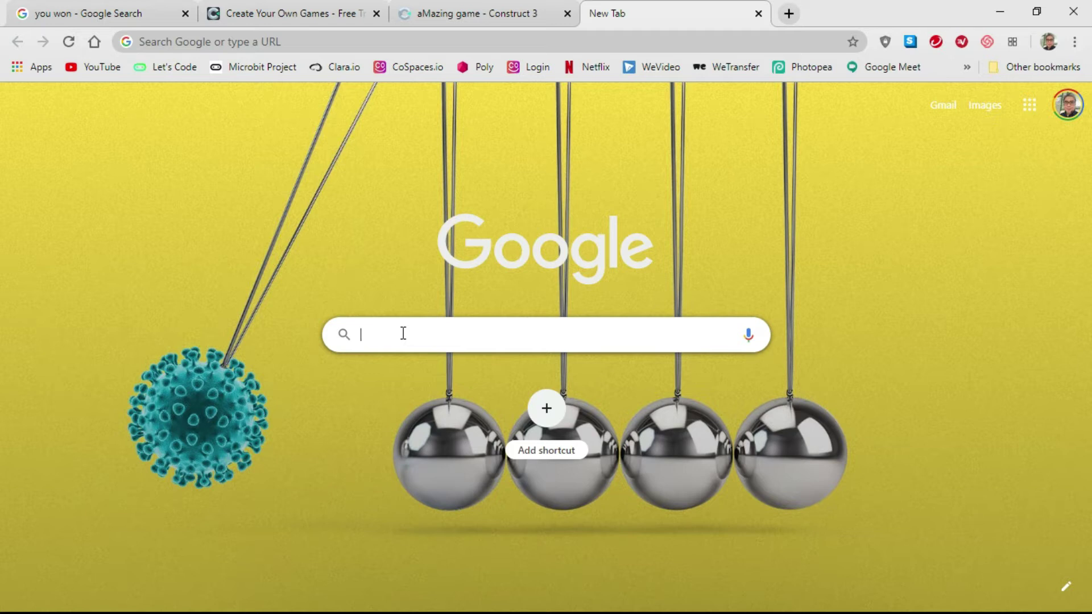
{"action": "type", "text": "gra"}
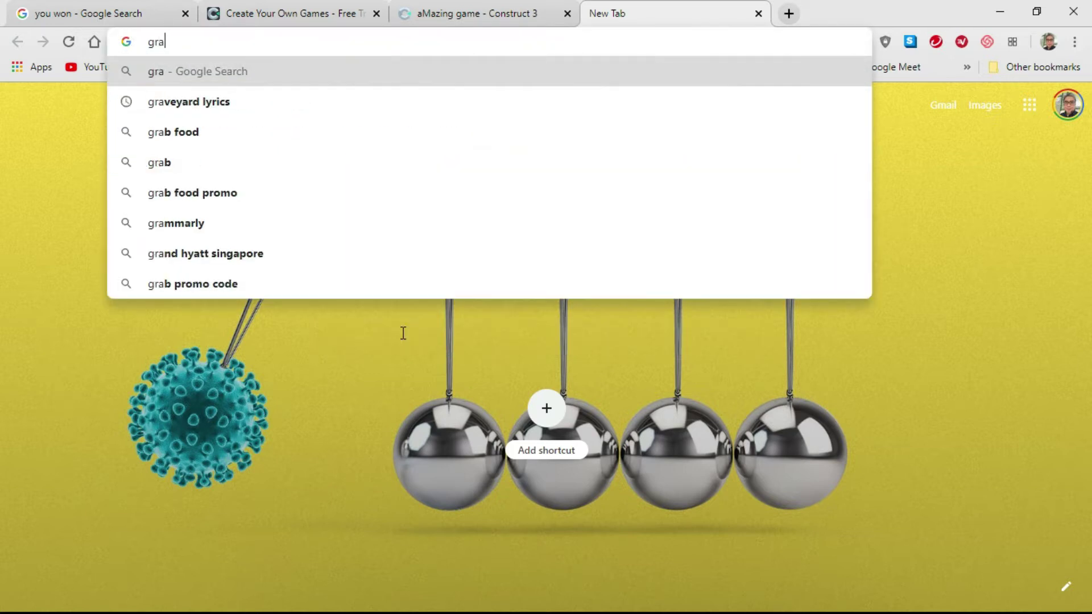
{"action": "type", "text": "ss patch"}
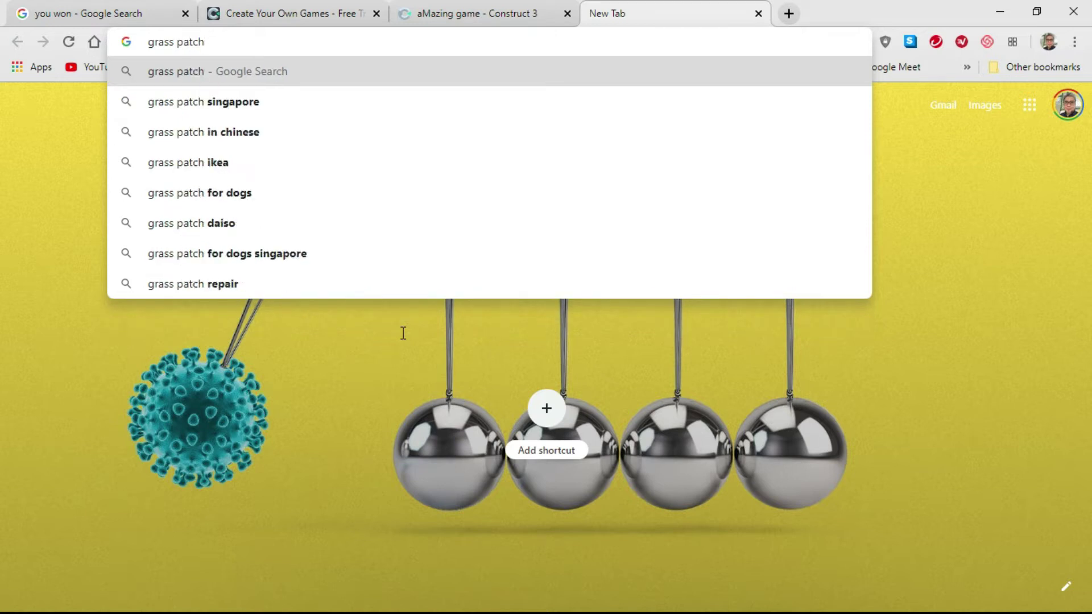
{"action": "key", "text": "Return"}
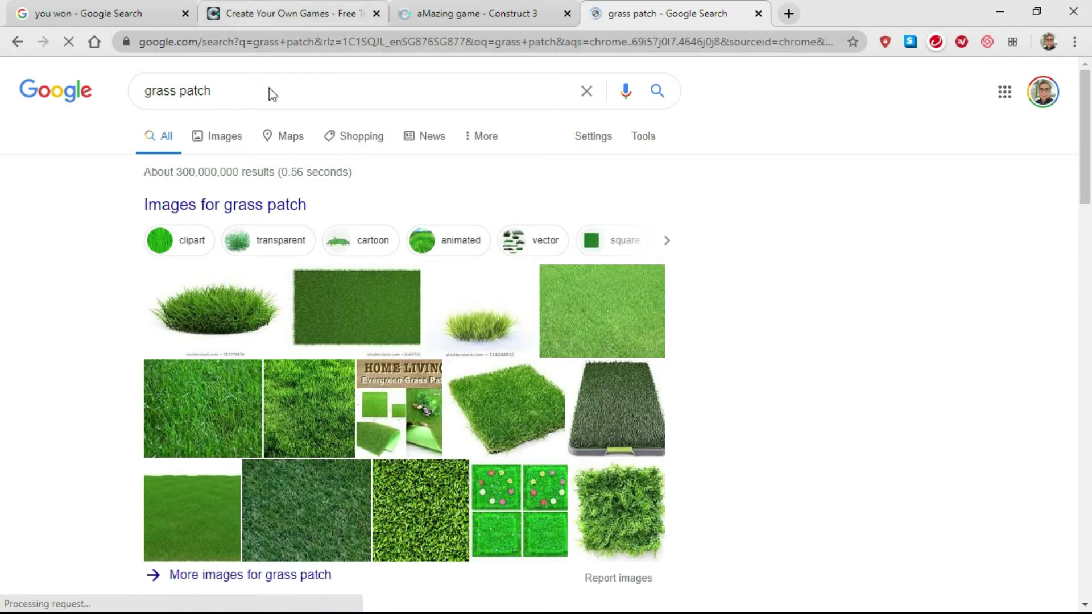
{"action": "left_click", "coordinate": [226, 143]}
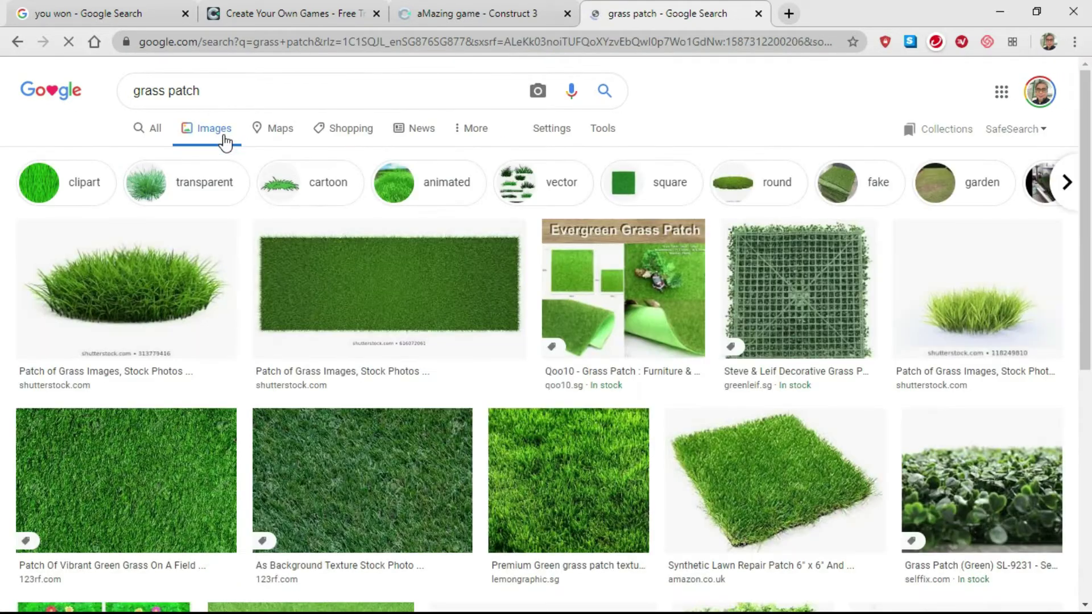
Find the plain light-green Flickr image "A Patch of Grass" in the results and open its preview
{"action": "scroll", "coordinate": [411, 323], "scroll_direction": "down", "scroll_amount": 2}
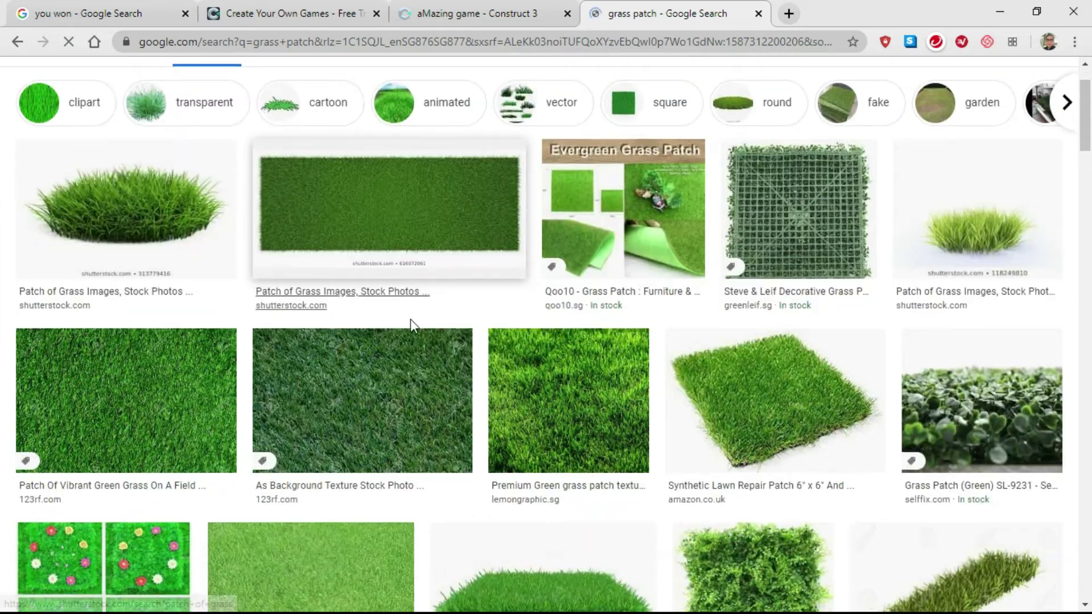
{"action": "scroll", "coordinate": [403, 323], "scroll_direction": "down", "scroll_amount": 3}
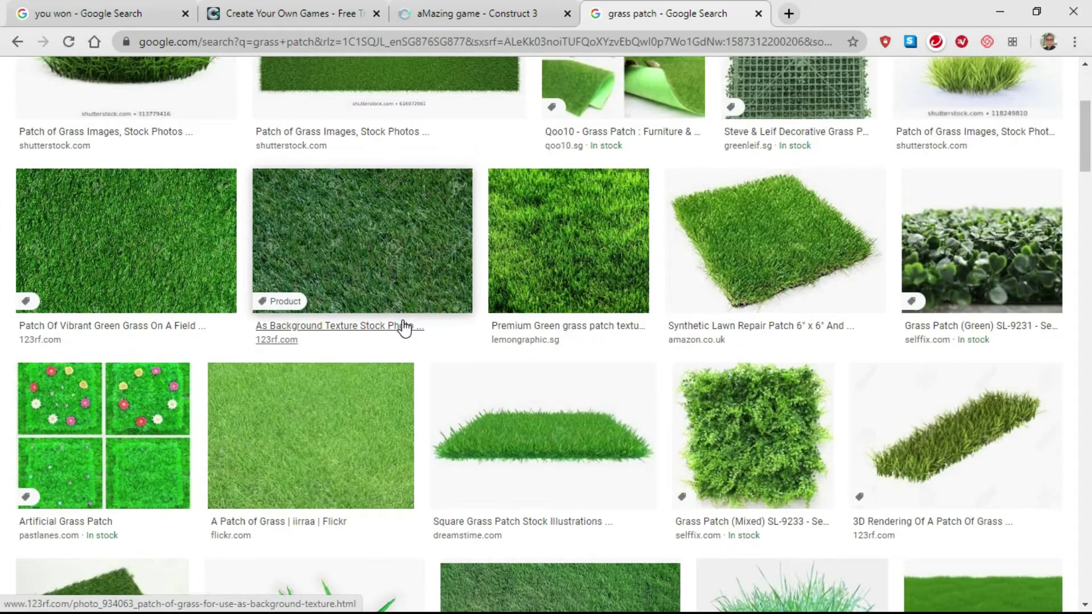
{"action": "scroll", "coordinate": [482, 330], "scroll_direction": "down", "scroll_amount": 2}
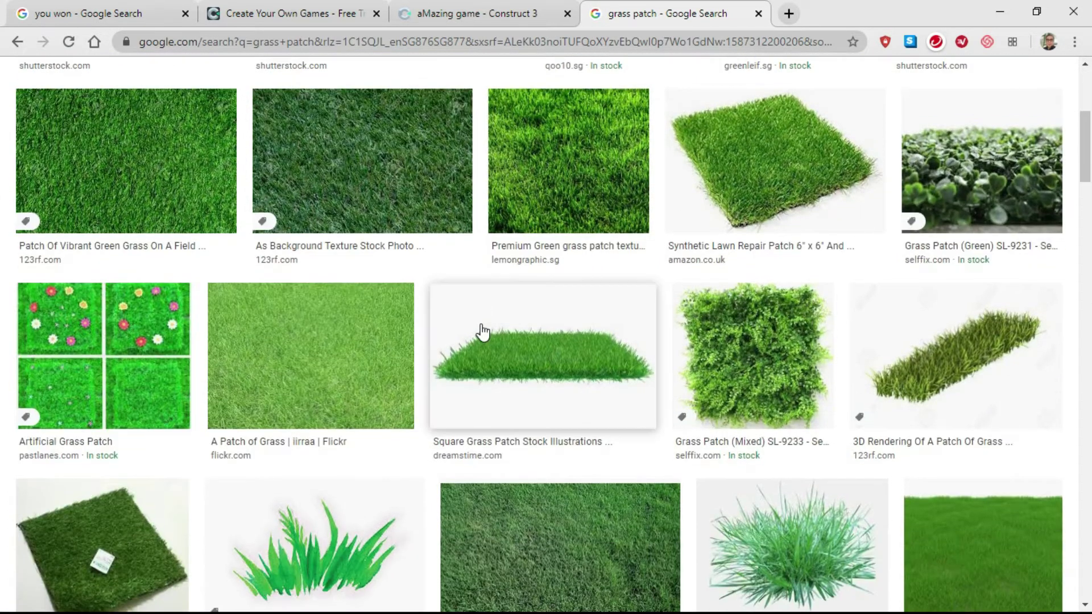
{"action": "scroll", "coordinate": [483, 330], "scroll_direction": "down", "scroll_amount": 2}
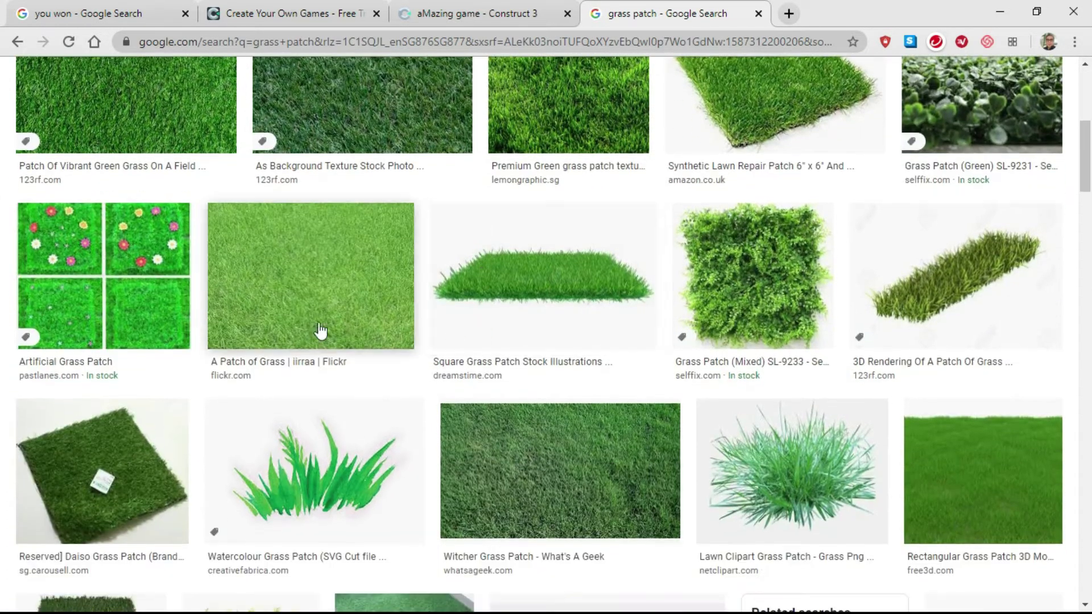
{"action": "left_click", "coordinate": [286, 290]}
Save the previewed grass image to the Pictures folder as a JPEG named grasspatch
{"action": "right_click", "coordinate": [810, 210]}
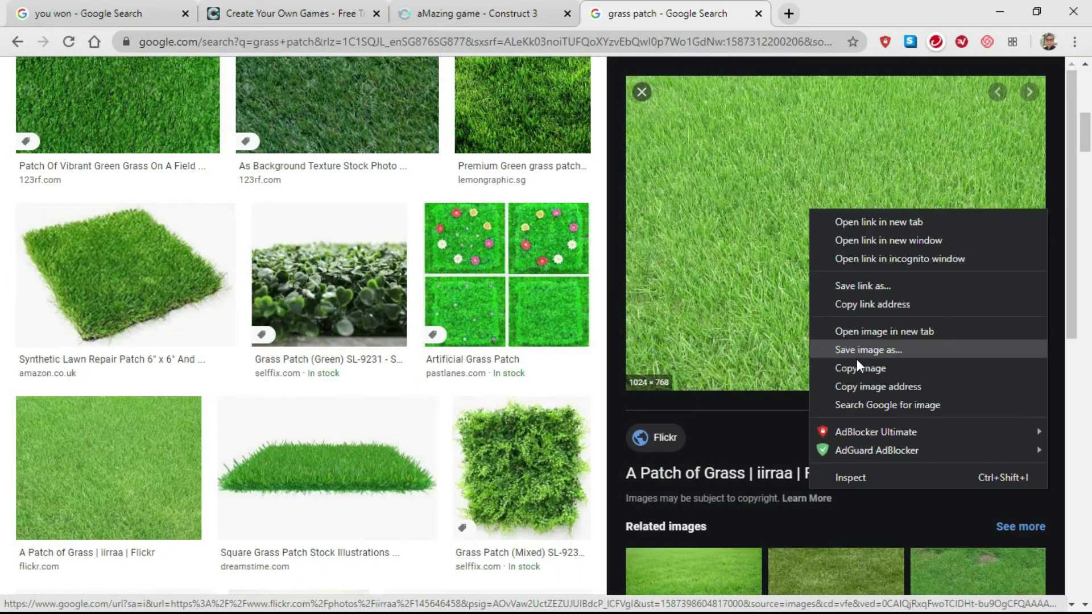
{"action": "left_click", "coordinate": [865, 349]}
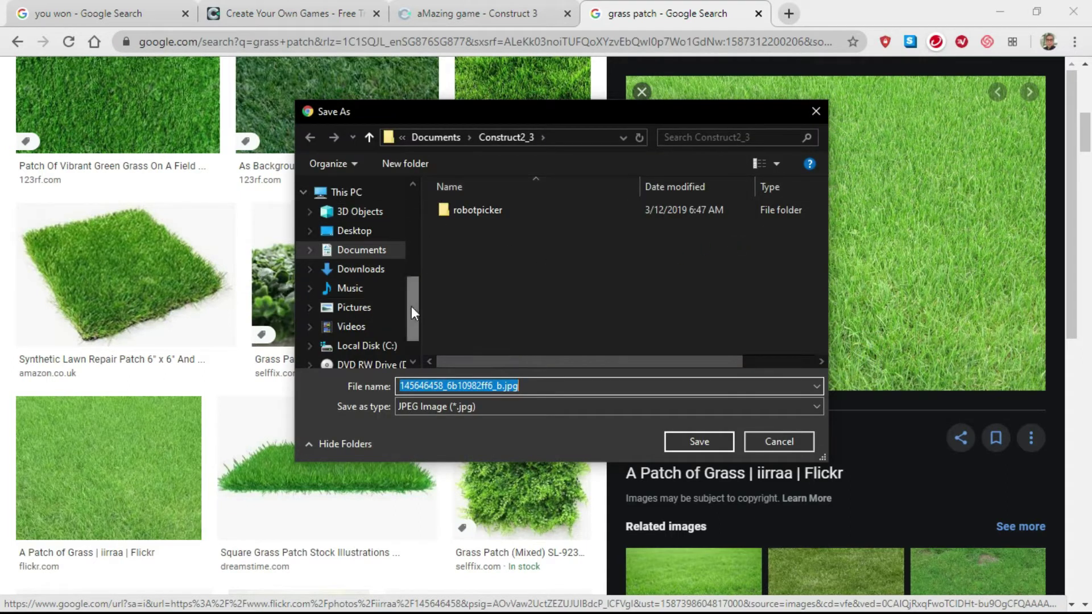
{"action": "left_click_drag", "start_coordinate": [411, 308], "coordinate": [411, 335]}
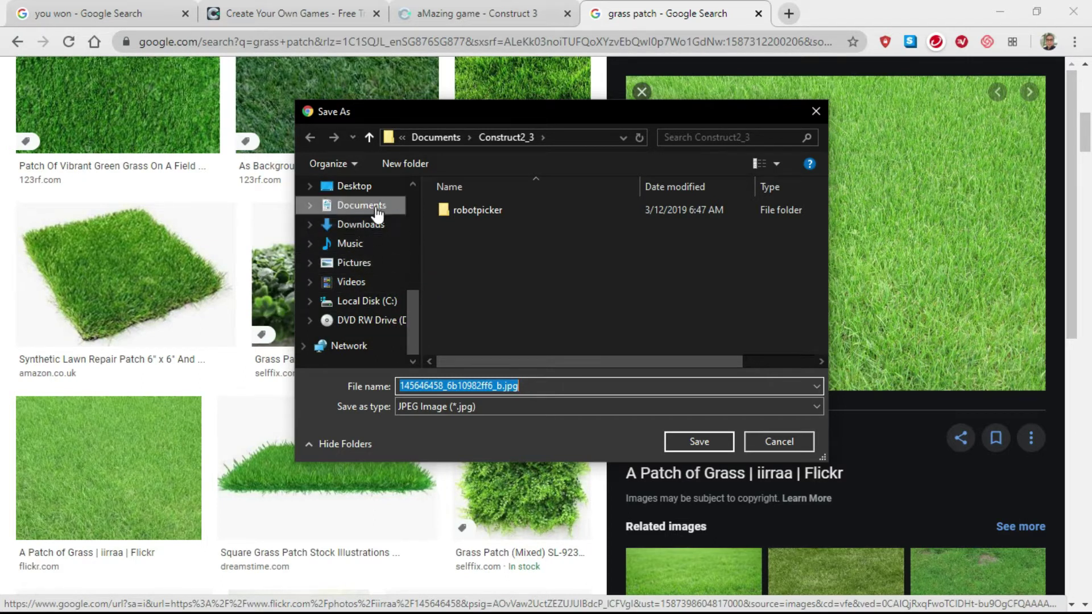
{"action": "left_click", "coordinate": [358, 264]}
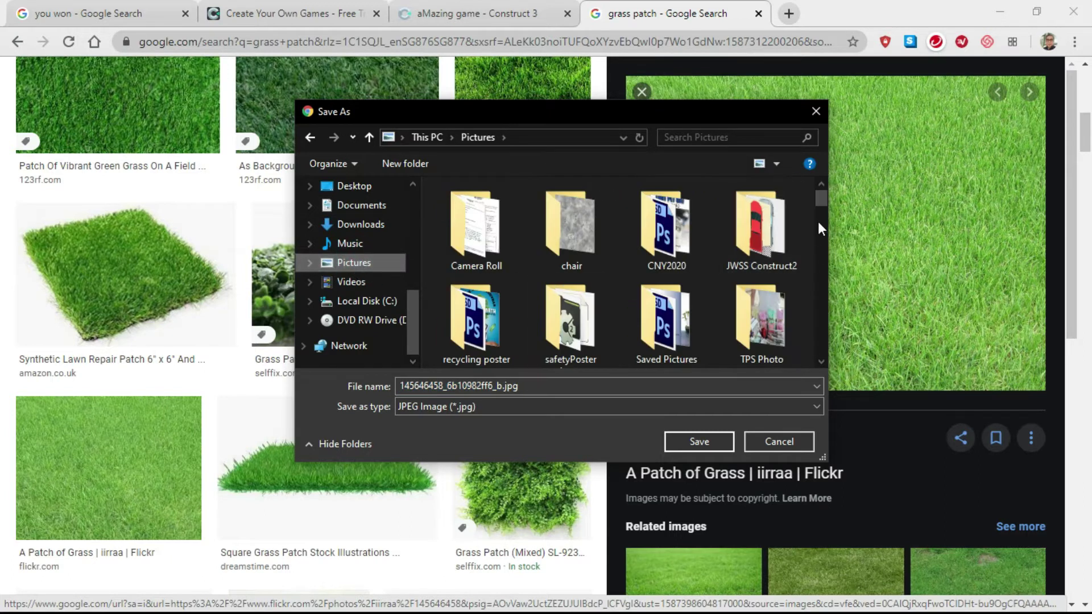
{"action": "left_click_drag", "start_coordinate": [819, 201], "coordinate": [813, 354]}
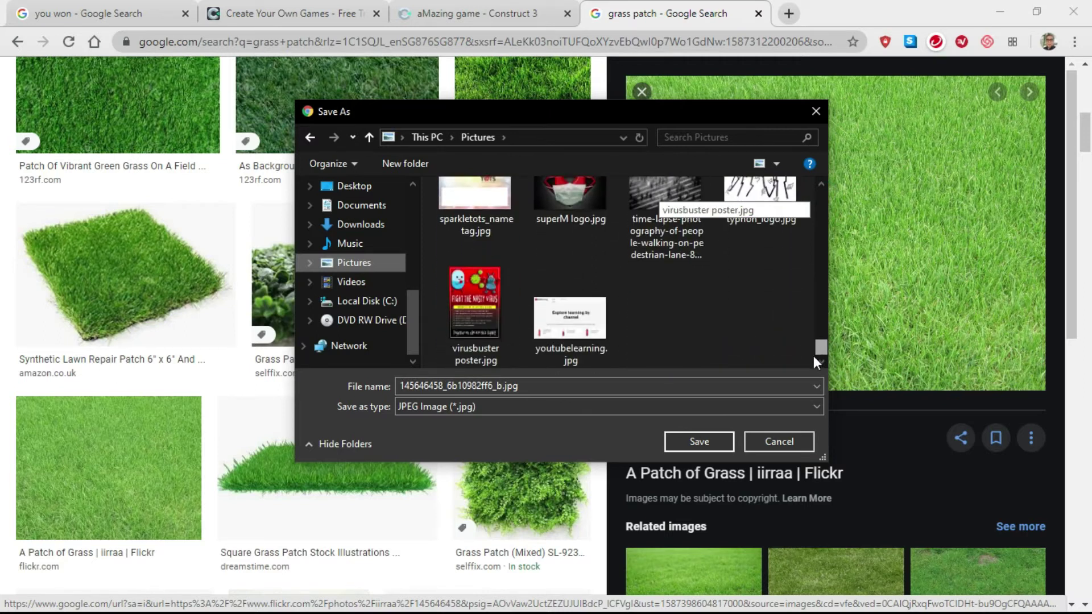
{"action": "double_click", "coordinate": [398, 386]}
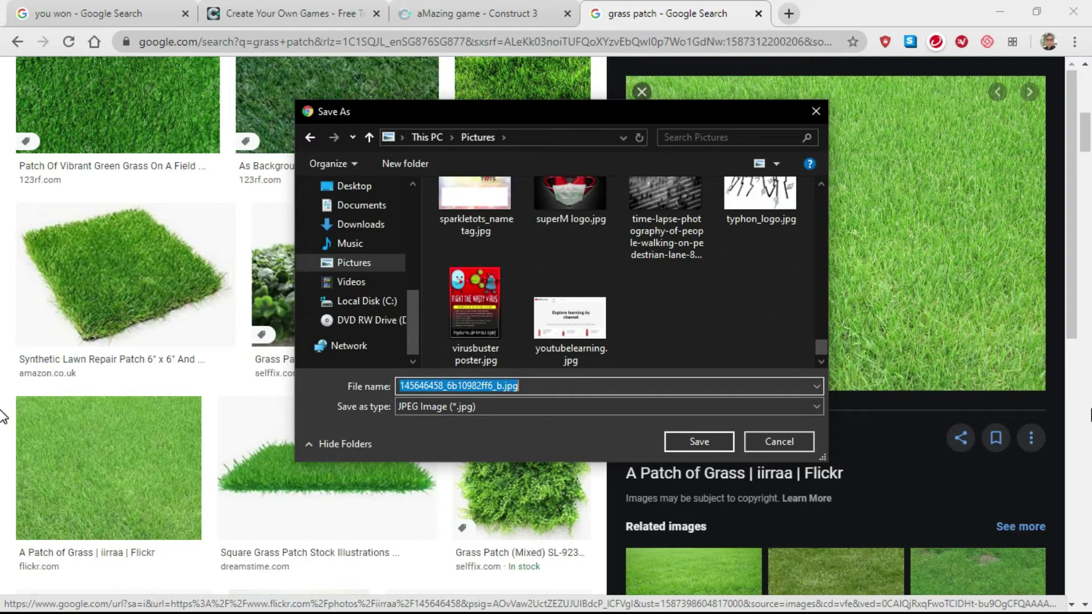
{"action": "key", "text": "BackSpace"}
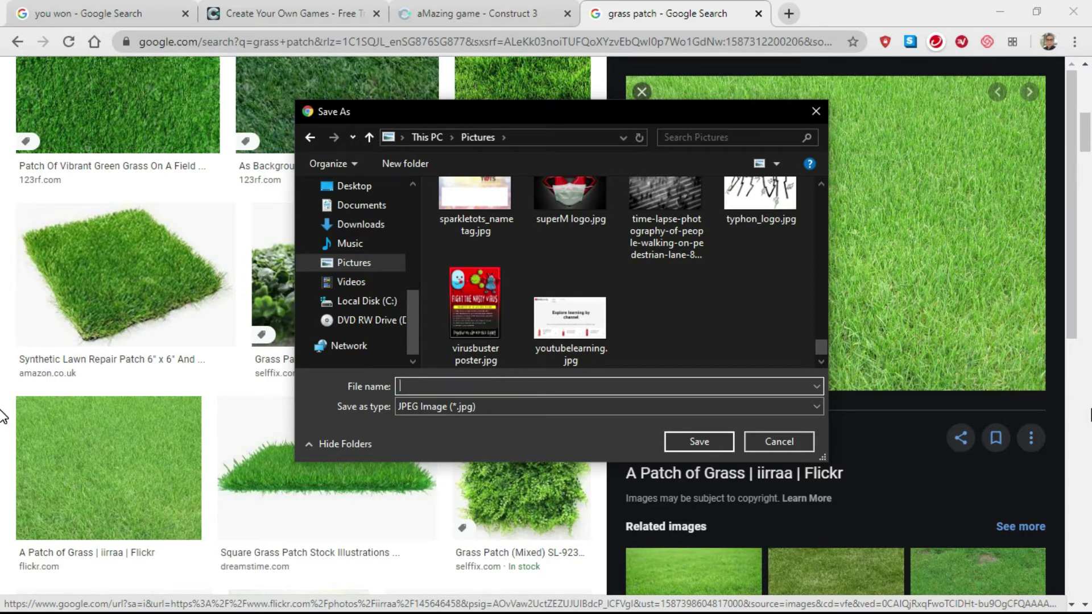
{"action": "type", "text": "gl"}
{"action": "key", "text": "BackSpace"}
{"action": "type", "text": "rasspatch"}
{"action": "left_click", "coordinate": [699, 441]}
Find freepngimg.com through Google in another new browser tab and open the FreePNGImg home page
{"action": "scroll", "coordinate": [352, 320], "scroll_direction": "up", "scroll_amount": 5}
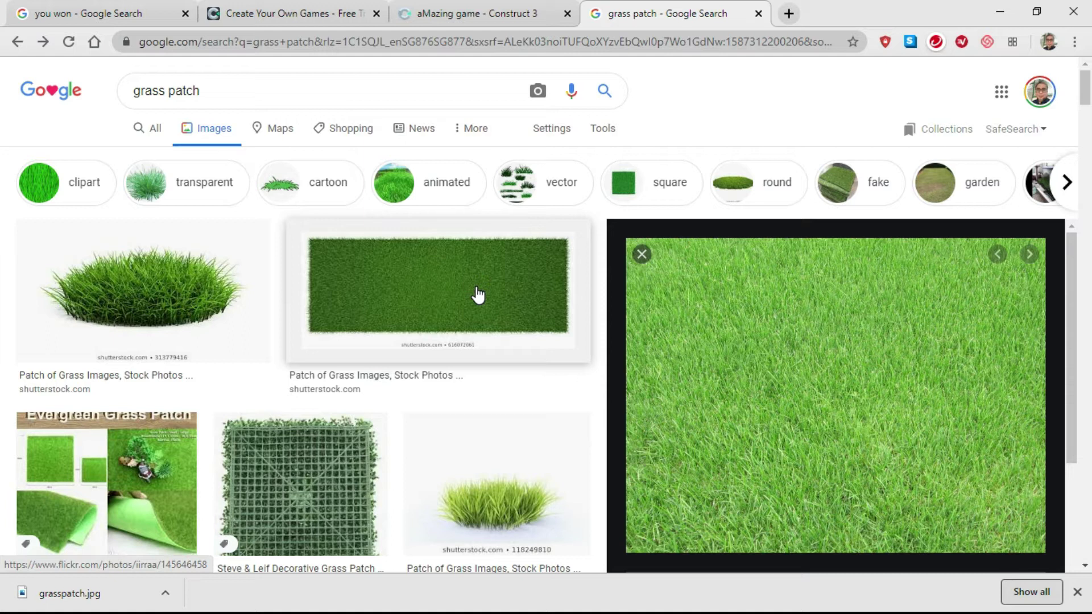
{"action": "left_click", "coordinate": [789, 17]}
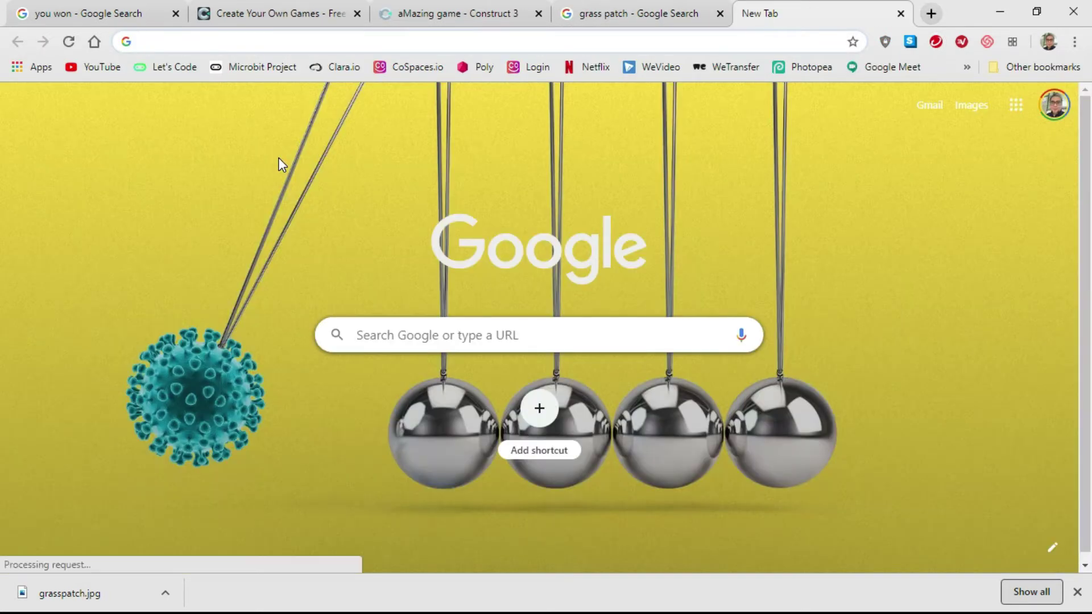
{"action": "type", "text": "free"}
{"action": "key", "text": "BackSpace"}
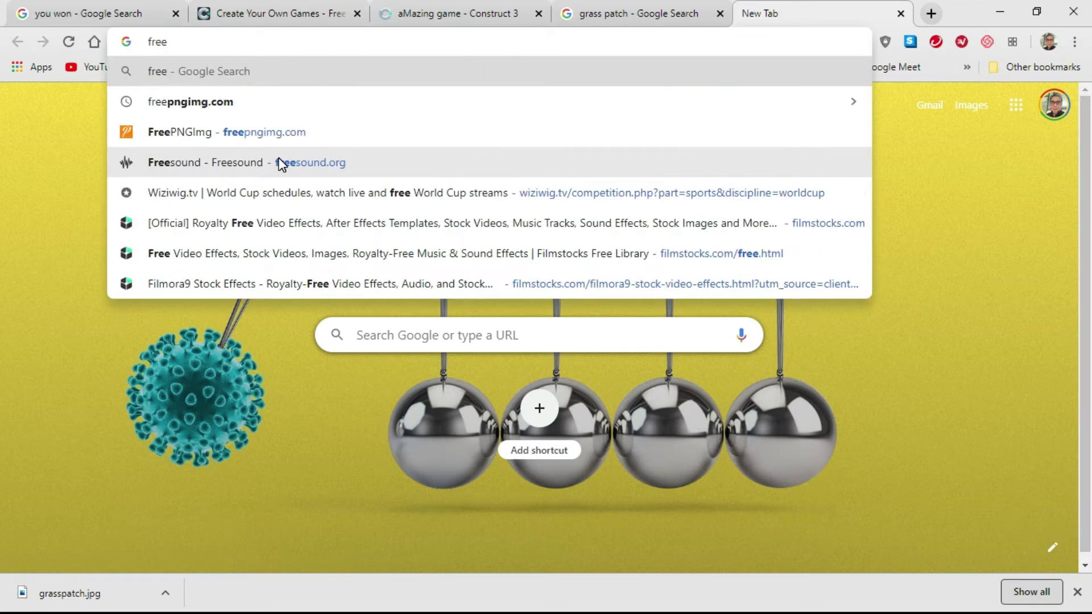
{"action": "left_click", "coordinate": [187, 108]}
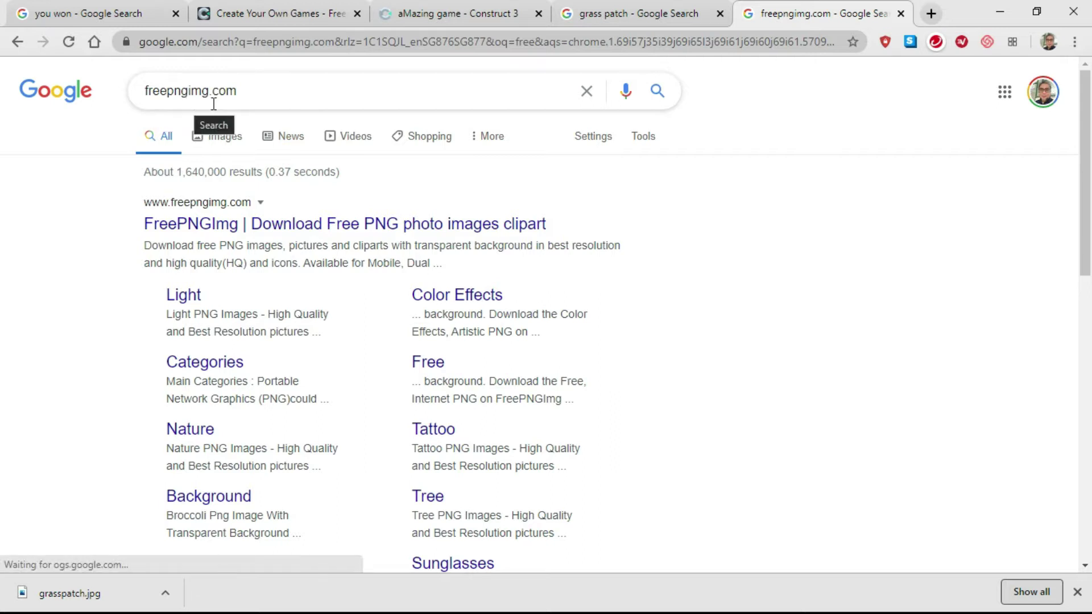
{"action": "left_click", "coordinate": [203, 224]}
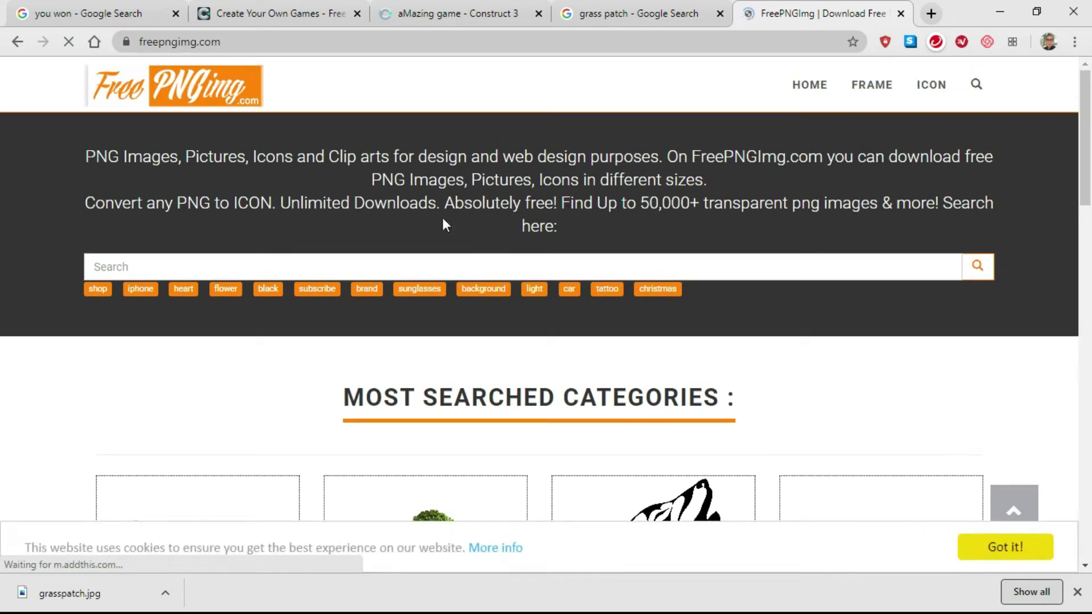
Search the FreePNGImg site for "cherry"
{"action": "scroll", "coordinate": [320, 248], "scroll_direction": "down", "scroll_amount": 1}
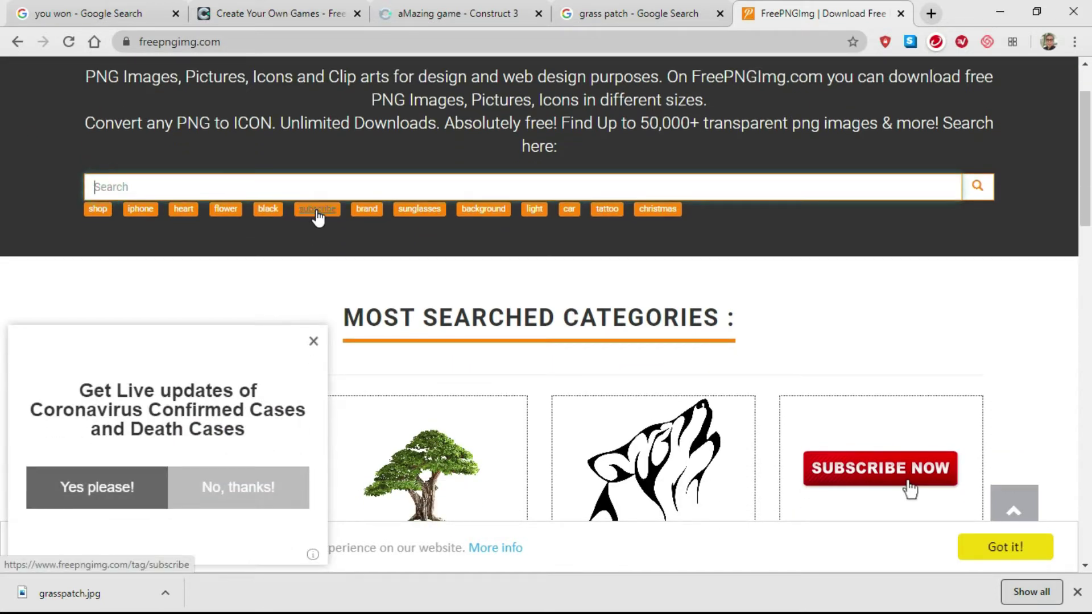
{"action": "type", "text": "chee"}
{"action": "key", "text": "BackSpace"}
{"action": "type", "text": "rry"}
{"action": "key", "text": "Return"}
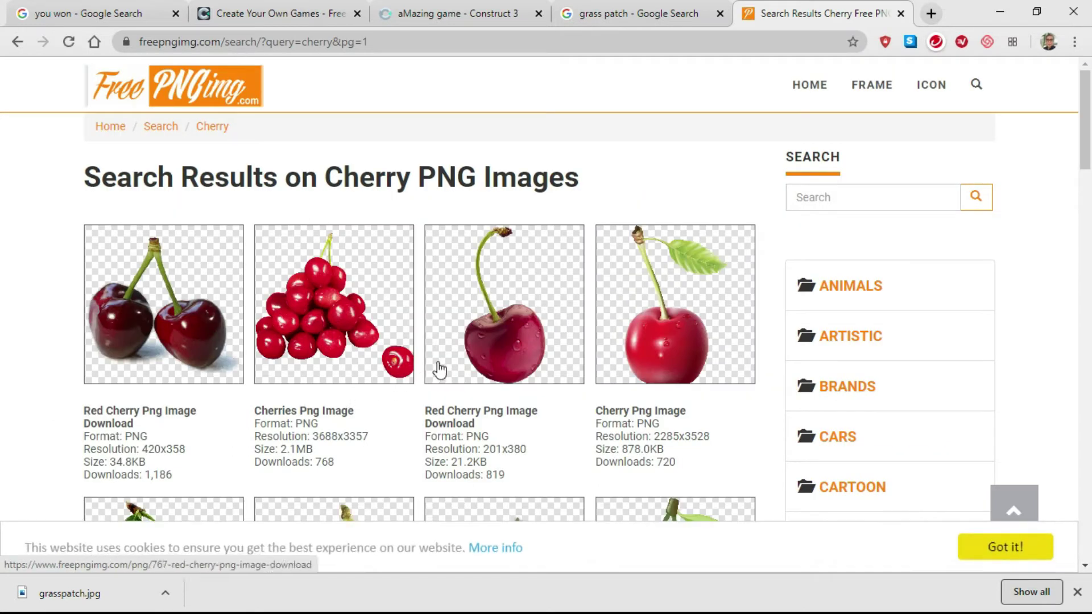
Browse the cherry results and open the 2285x3528 "Cherry Png Image" with a single cherry and a leaf
{"action": "scroll", "coordinate": [676, 255], "scroll_direction": "down", "scroll_amount": 1}
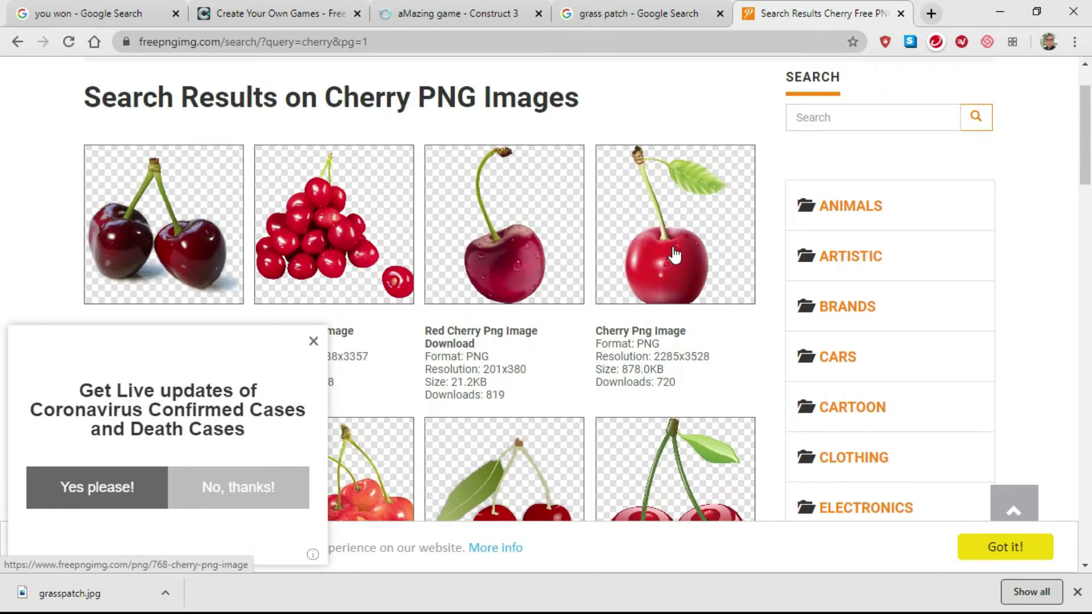
{"action": "scroll", "coordinate": [671, 251], "scroll_direction": "down", "scroll_amount": 2}
{"action": "scroll", "coordinate": [673, 250], "scroll_direction": "up", "scroll_amount": 2}
{"action": "left_click", "coordinate": [682, 230]}
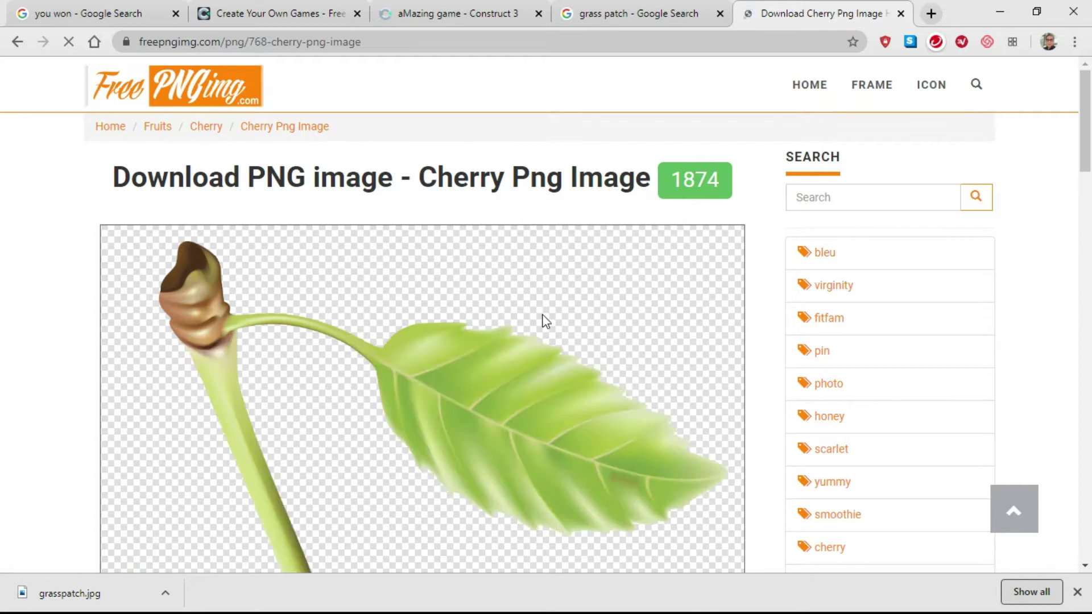
Dismiss the coronavirus updates pop-up and examine the whole cherry image and its transparent background
{"action": "scroll", "coordinate": [532, 312], "scroll_direction": "down", "scroll_amount": 5}
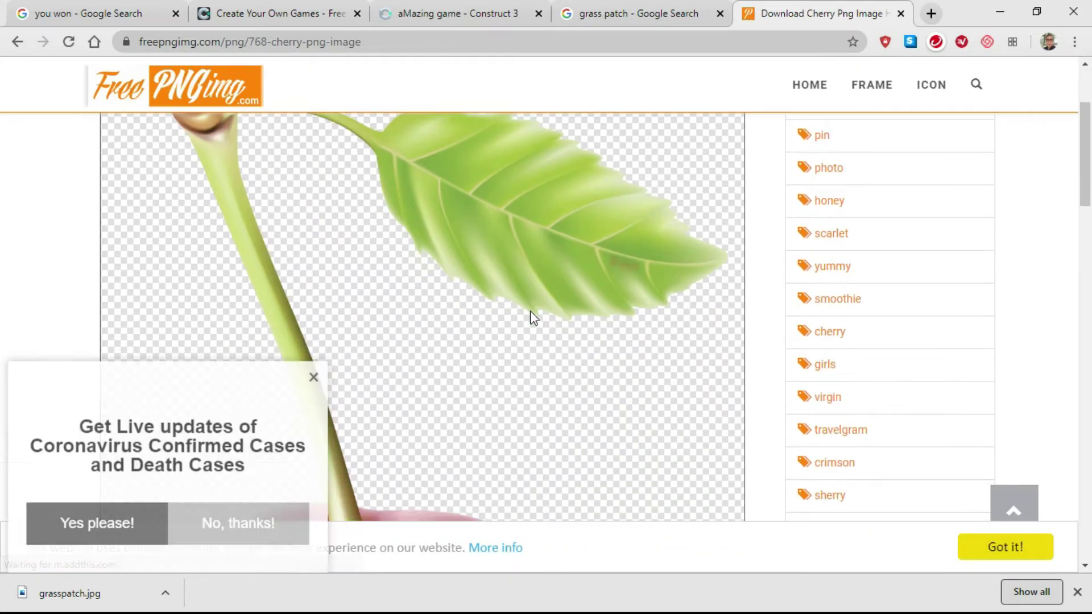
{"action": "scroll", "coordinate": [531, 317], "scroll_direction": "down", "scroll_amount": 1}
{"action": "left_click", "coordinate": [313, 341]}
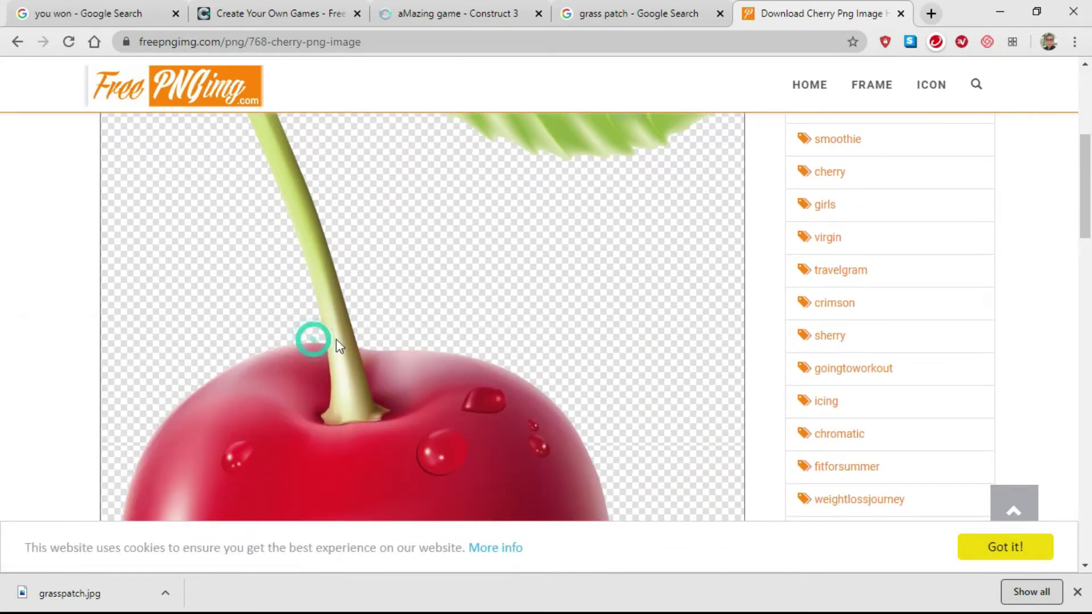
{"action": "scroll", "coordinate": [519, 303], "scroll_direction": "down", "scroll_amount": 1}
{"action": "scroll", "coordinate": [568, 324], "scroll_direction": "down", "scroll_amount": 5}
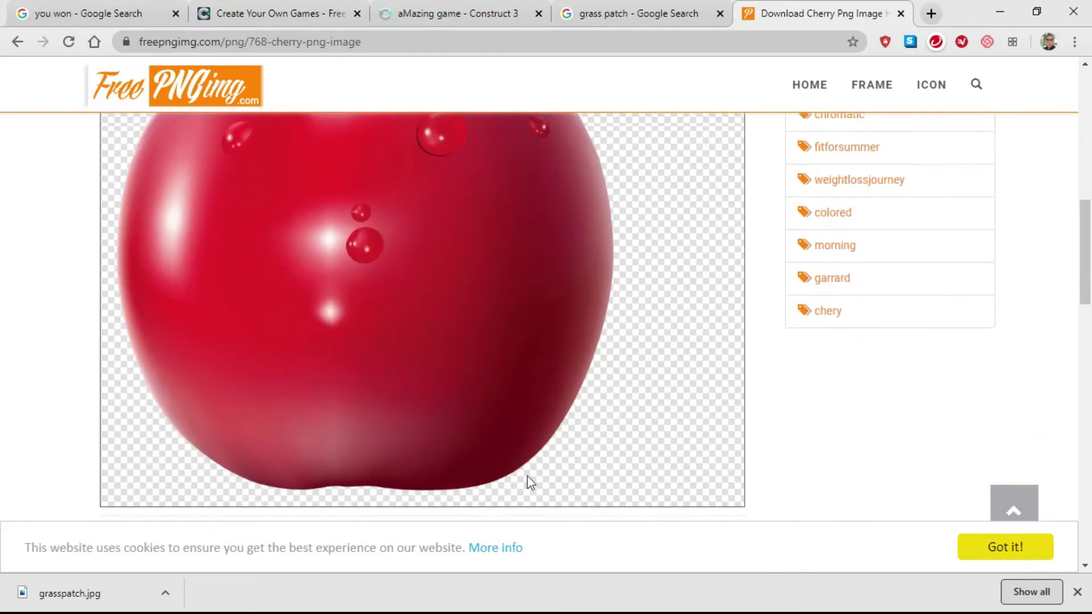
{"action": "scroll", "coordinate": [166, 401], "scroll_direction": "up", "scroll_amount": 9}
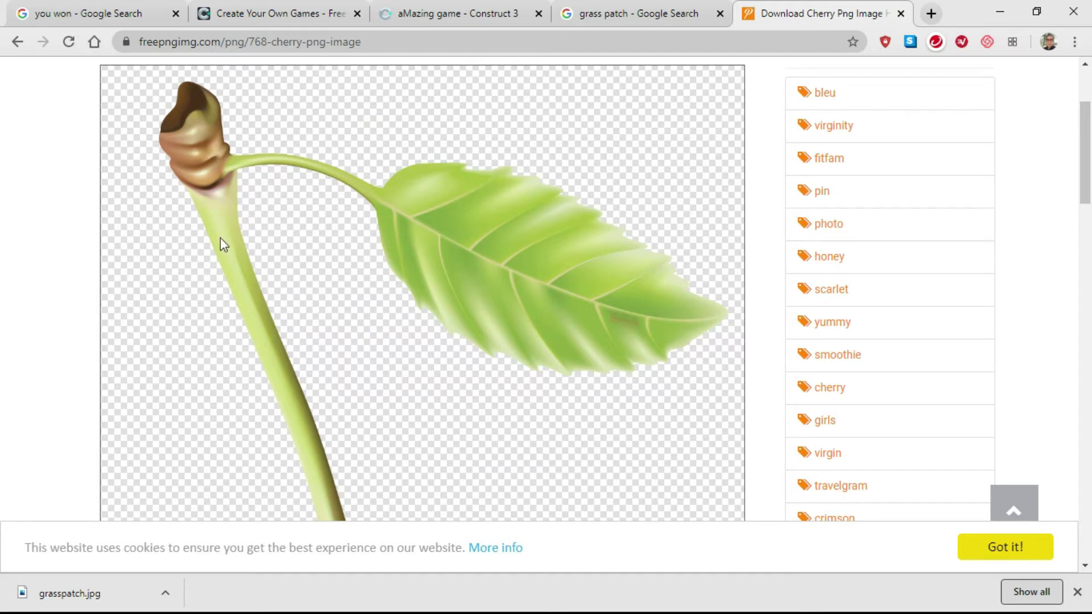
{"action": "scroll", "coordinate": [546, 222], "scroll_direction": "down", "scroll_amount": 7}
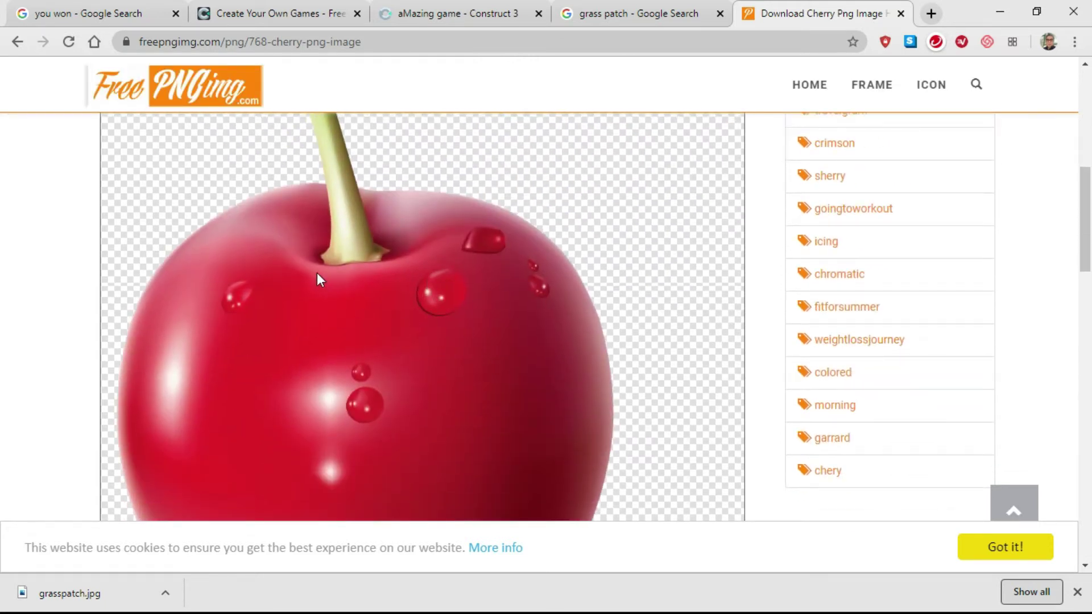
{"action": "scroll", "coordinate": [317, 274], "scroll_direction": "up", "scroll_amount": 9}
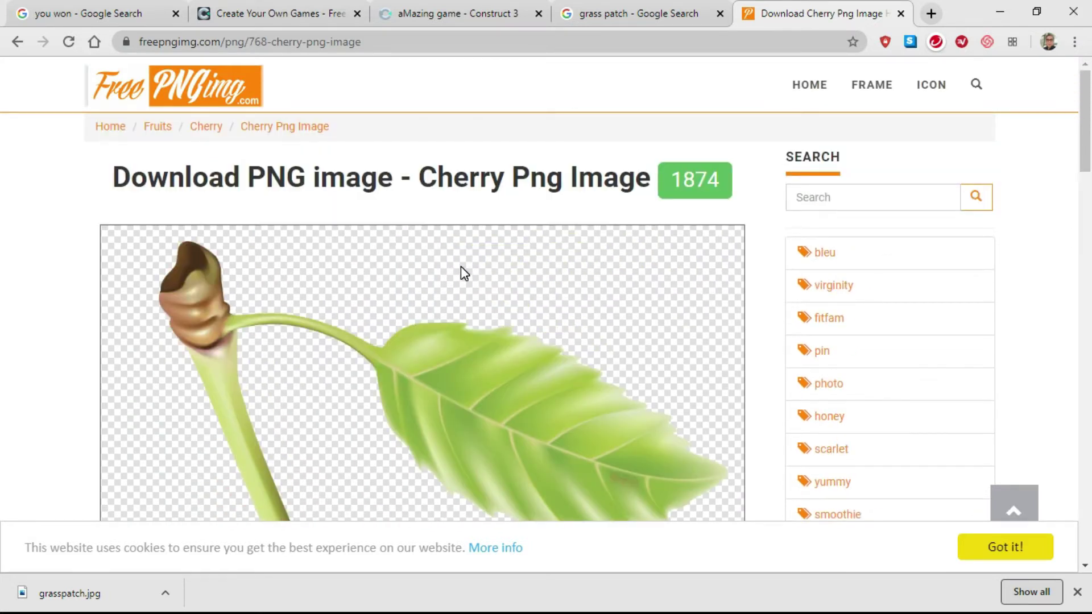
Download the full-resolution cherry PNG and save it in the Pictures folder as "cherry"
{"action": "scroll", "coordinate": [556, 274], "scroll_direction": "down", "scroll_amount": 4}
{"action": "scroll", "coordinate": [476, 233], "scroll_direction": "down", "scroll_amount": 13}
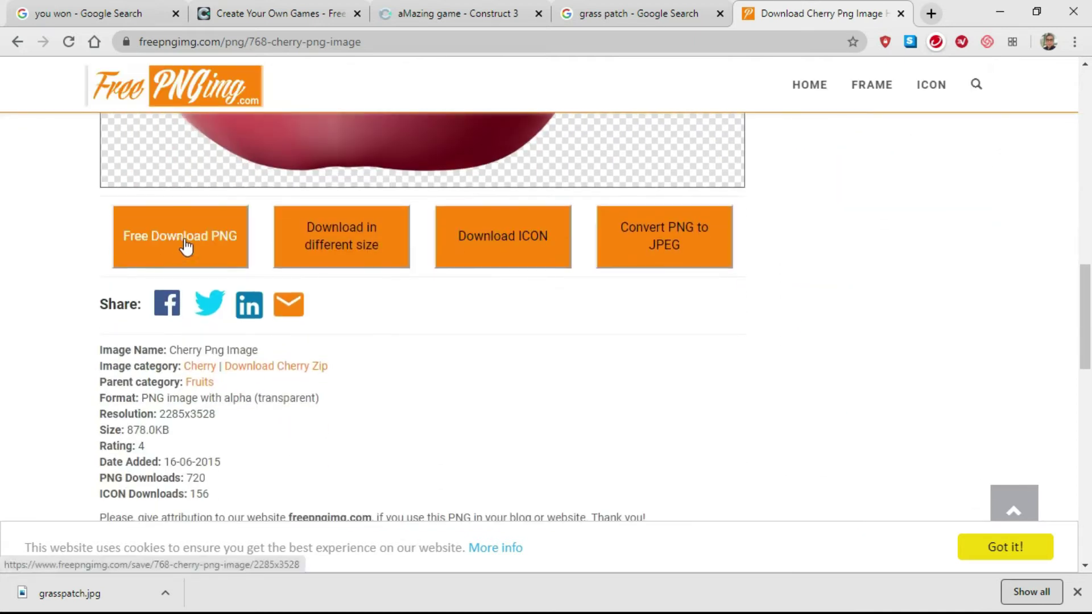
{"action": "left_click", "coordinate": [185, 242]}
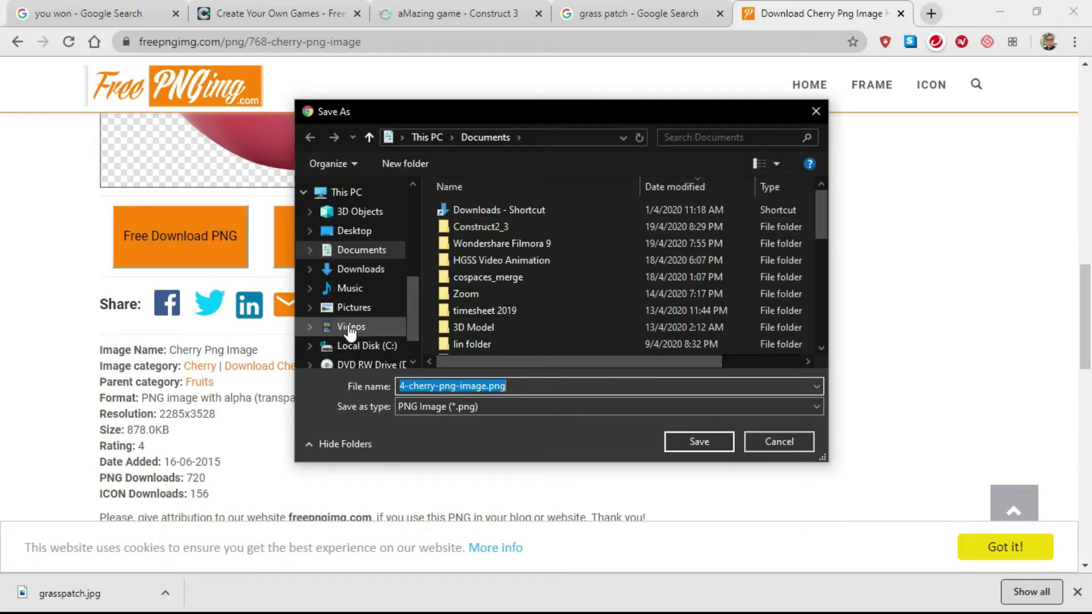
{"action": "left_click", "coordinate": [354, 310]}
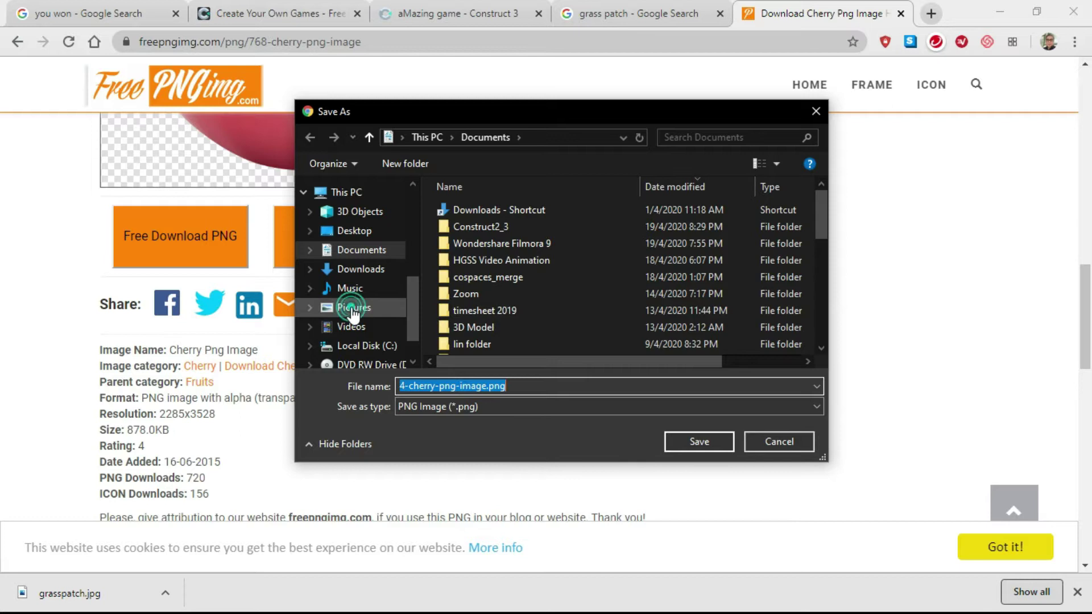
{"action": "scroll", "coordinate": [705, 273], "scroll_direction": "down", "scroll_amount": 10}
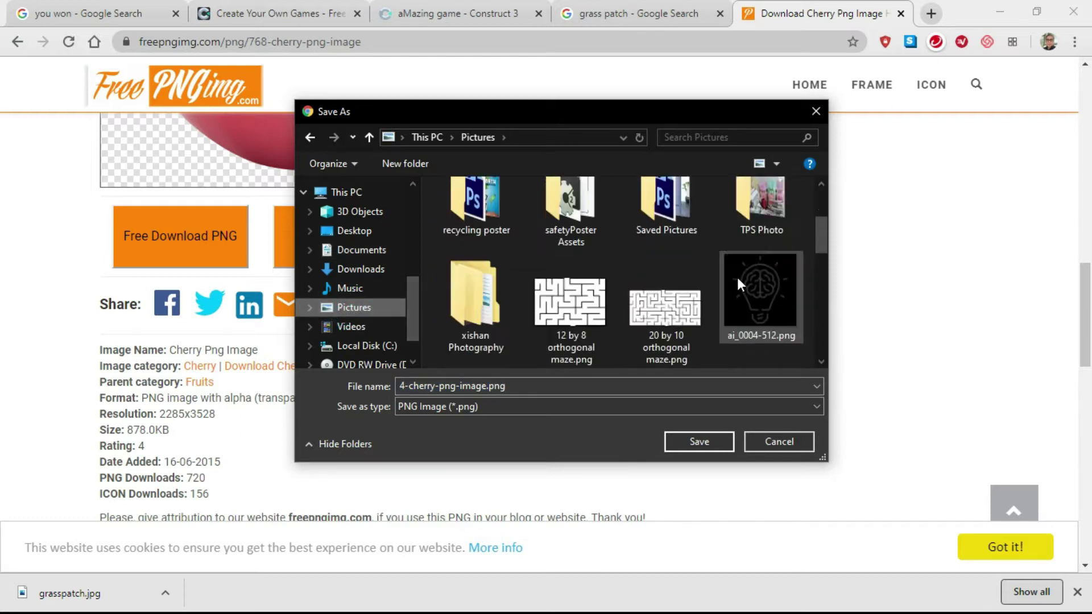
{"action": "double_click", "coordinate": [400, 387]}
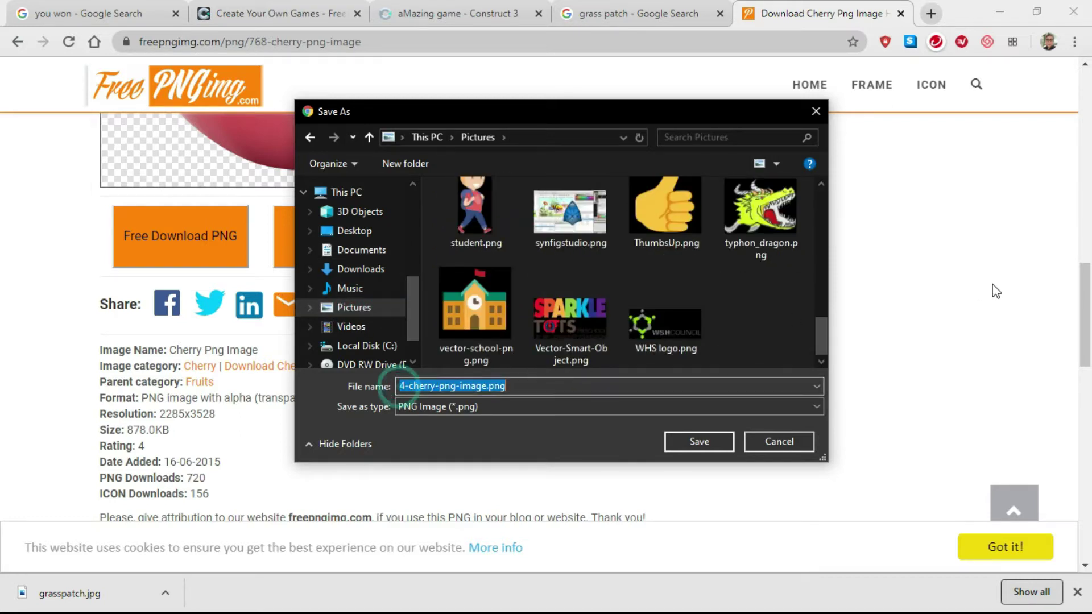
{"action": "key", "text": "BackSpace"}
{"action": "type", "text": "cherry"}
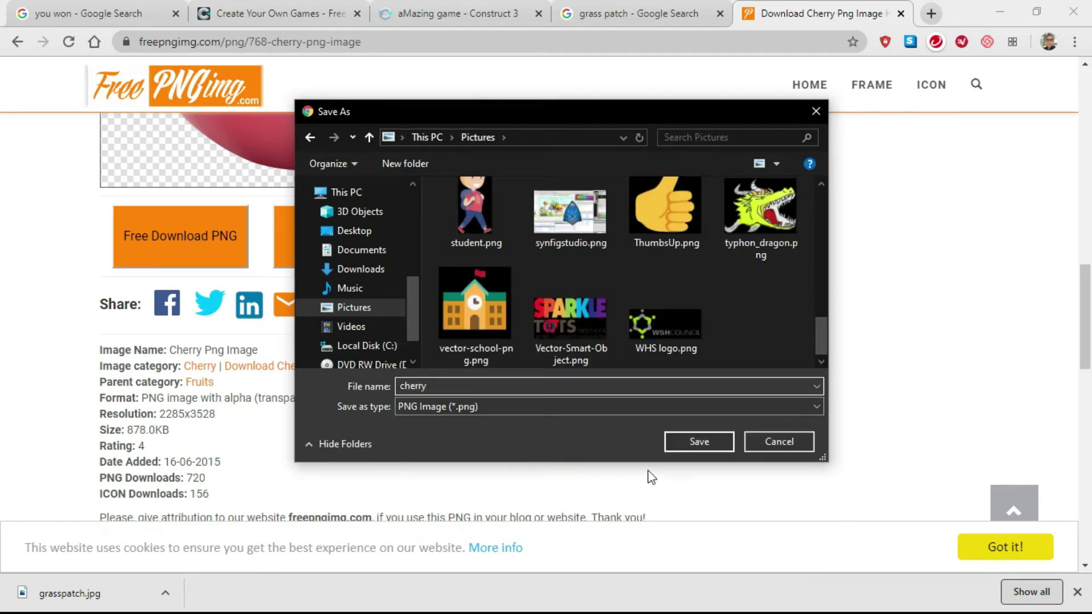
{"action": "left_click", "coordinate": [697, 442]}
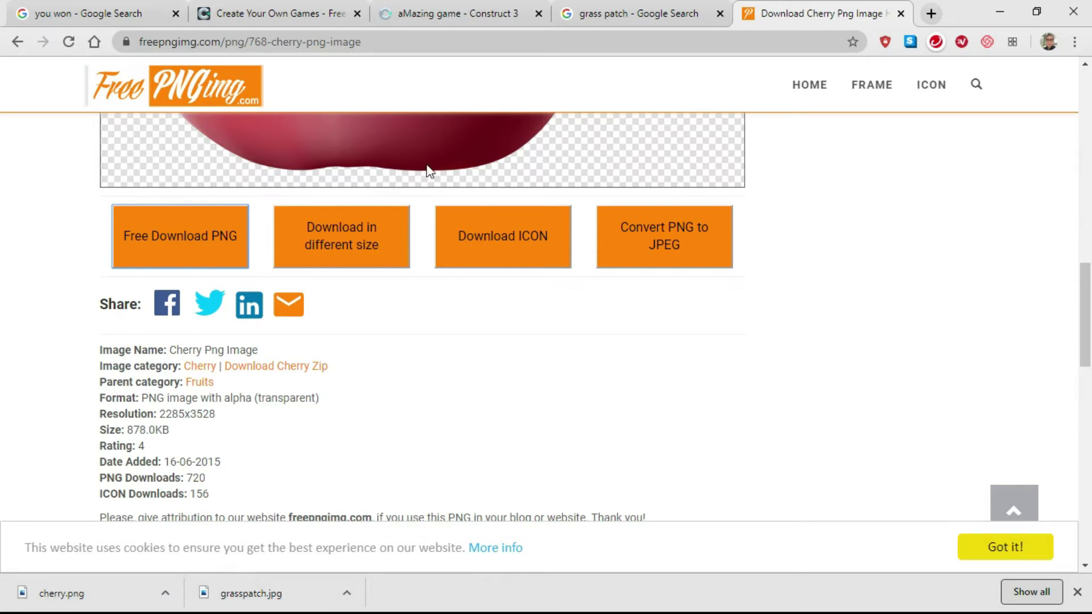
Switch to the aMazing game project in Construct 3 and insert a Sprite object named "grasspatch" on Layout 1
{"action": "left_click", "coordinate": [449, 16]}
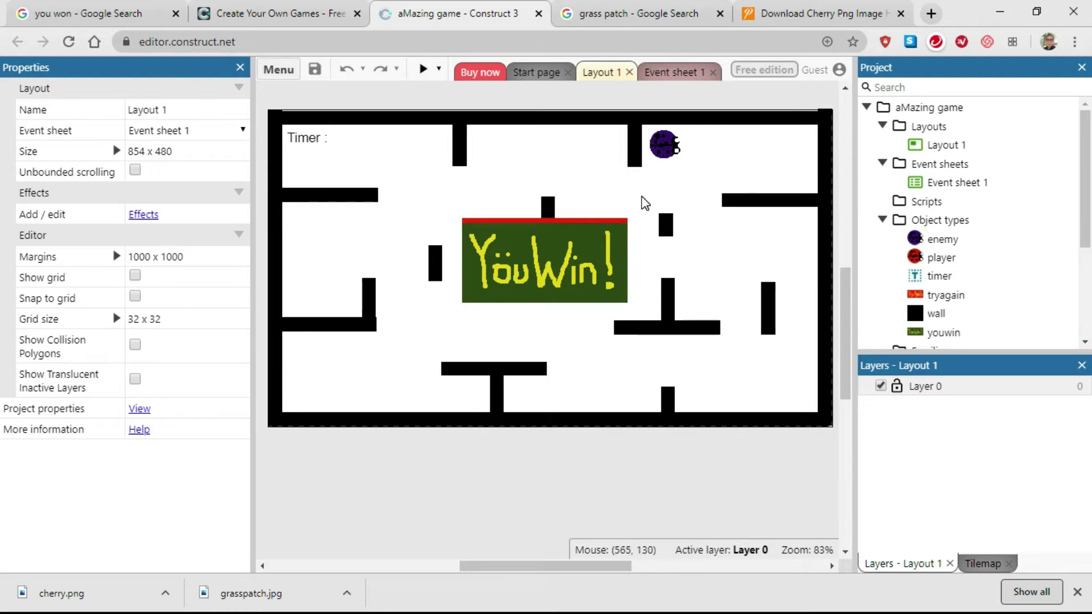
{"action": "right_click", "coordinate": [528, 155]}
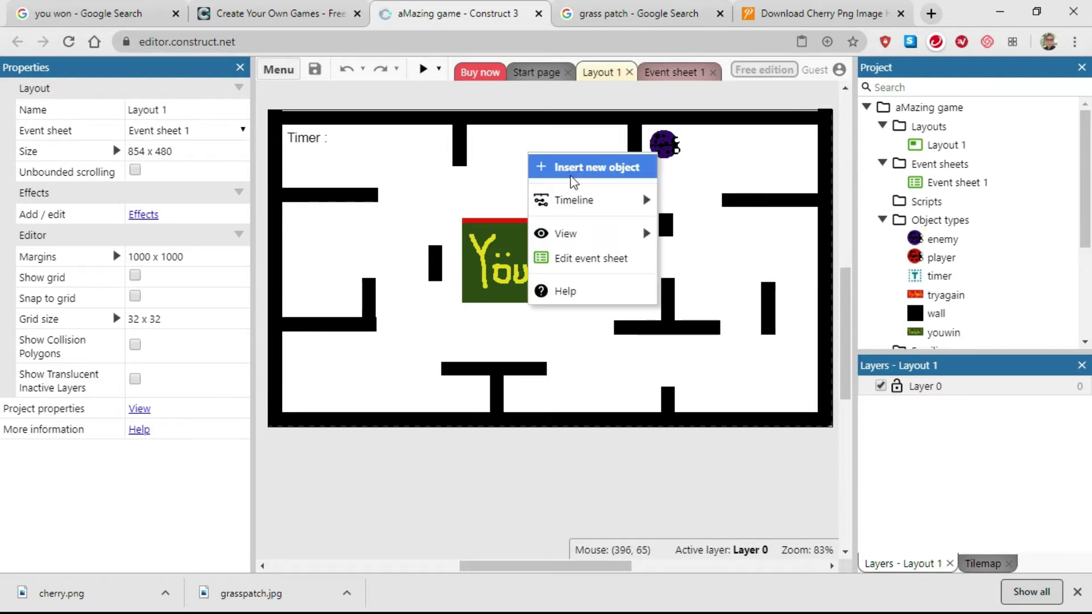
{"action": "left_click", "coordinate": [580, 167]}
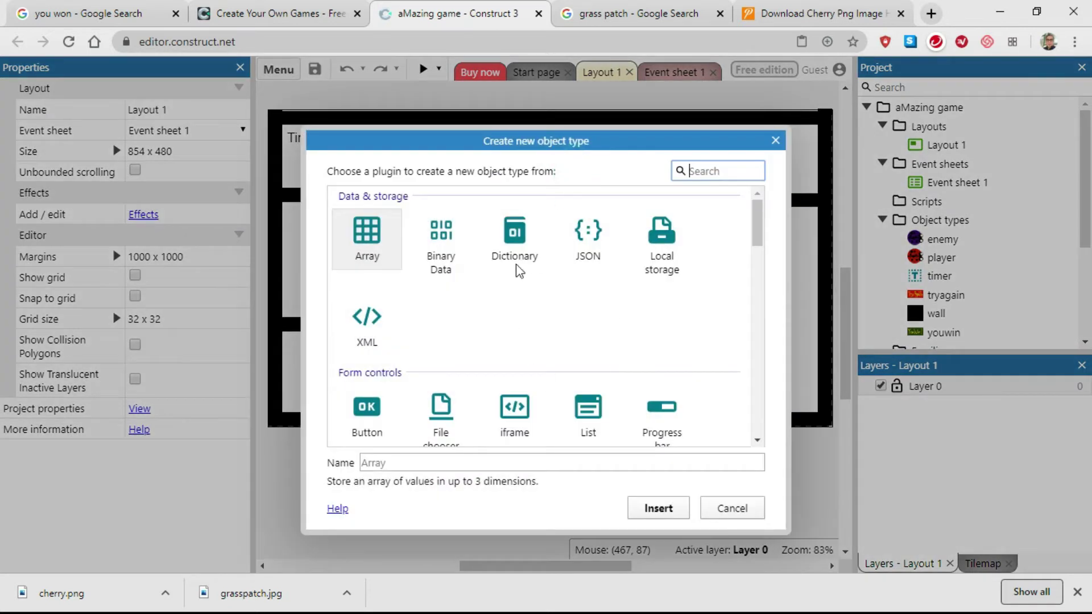
{"action": "left_click_drag", "start_coordinate": [760, 220], "coordinate": [755, 271]}
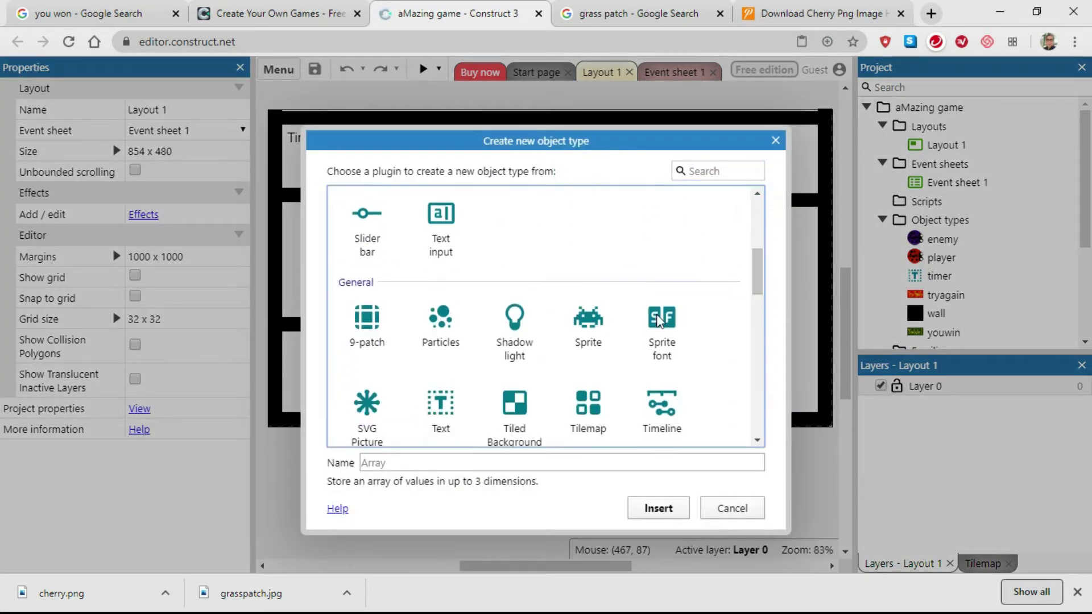
{"action": "double_click", "coordinate": [595, 314]}
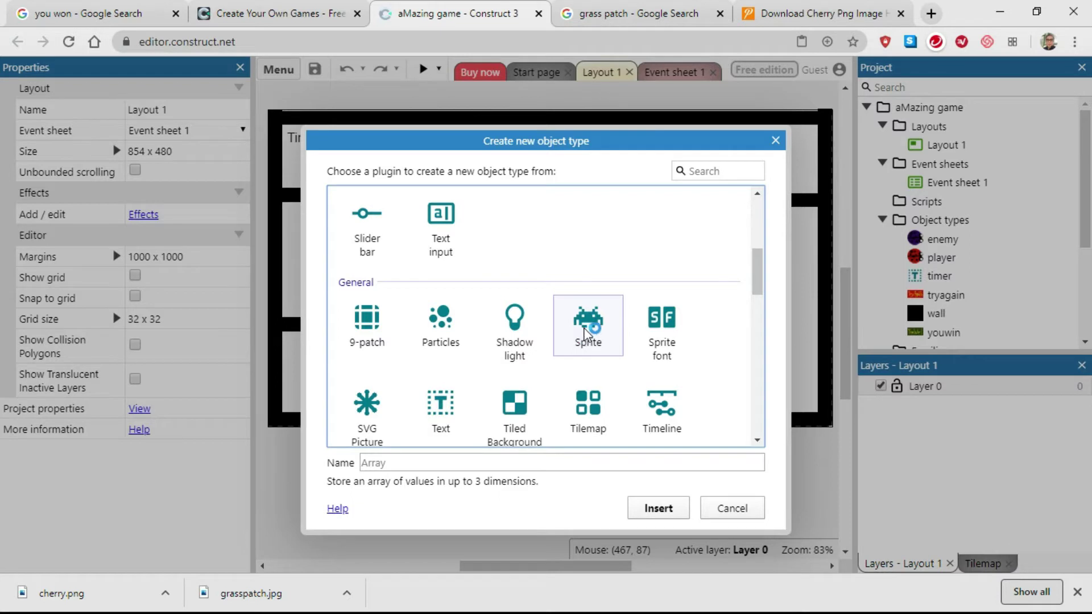
{"action": "scroll", "coordinate": [613, 393], "scroll_direction": "down", "scroll_amount": 1}
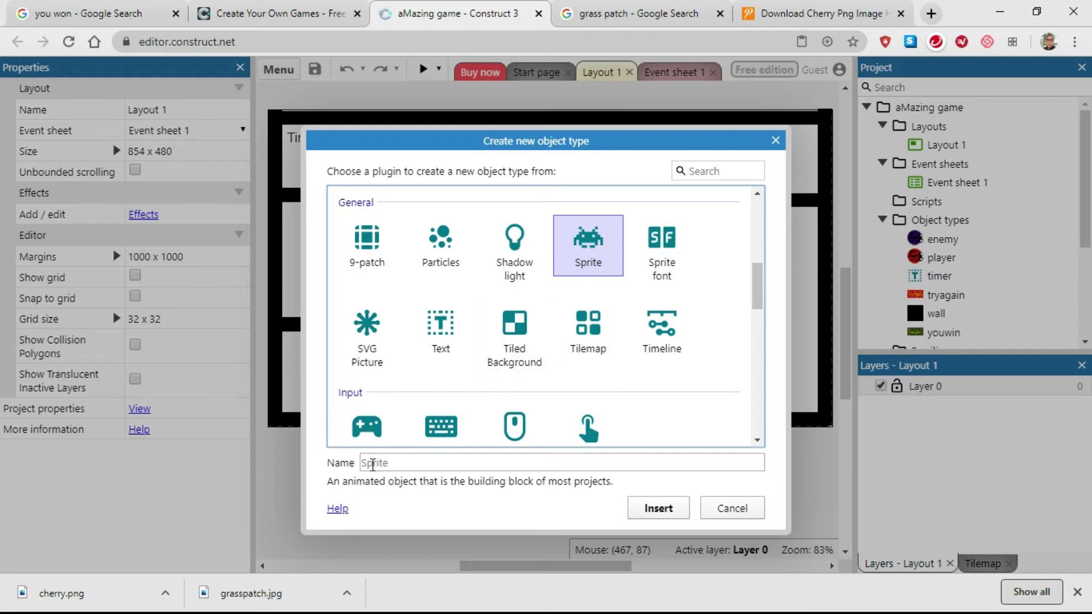
{"action": "left_click", "coordinate": [368, 465]}
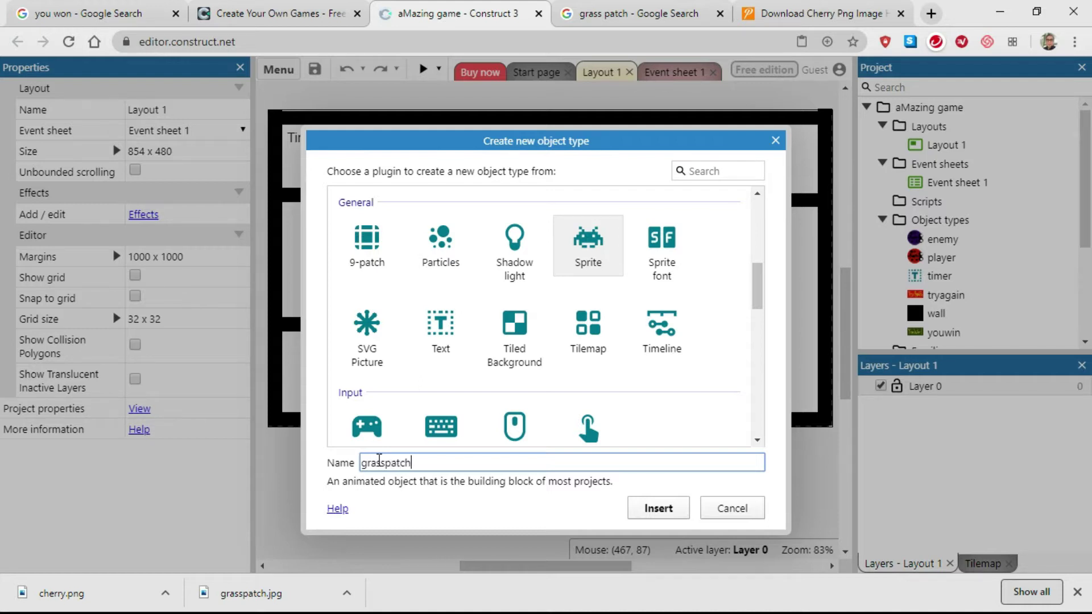
{"action": "left_click", "coordinate": [658, 508]}
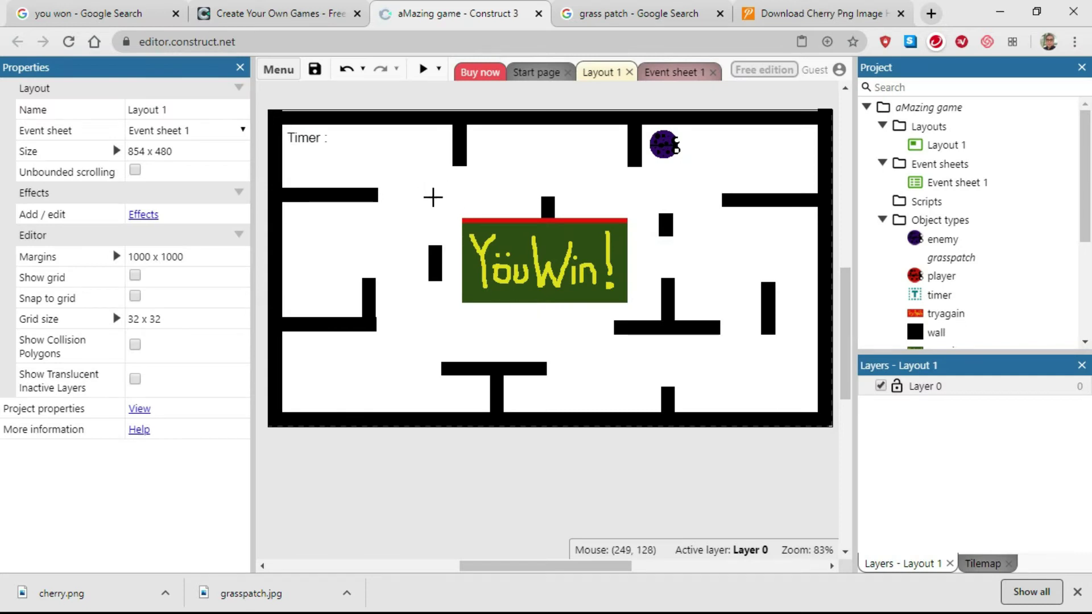
{"action": "left_click", "coordinate": [442, 202]}
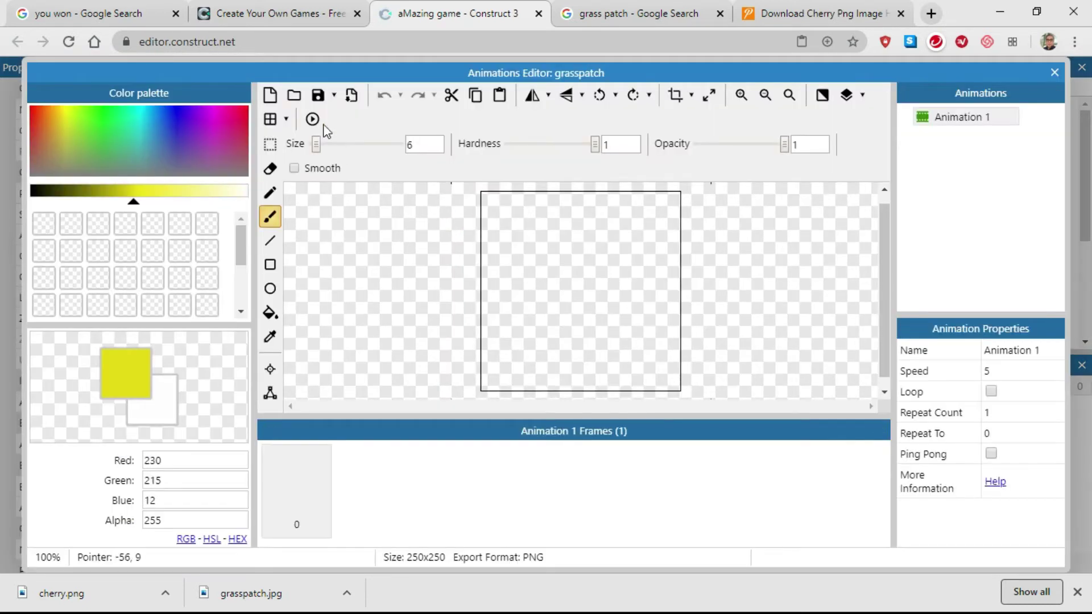
Load grasspatch.jpg from the Pictures folder as the image of the grasspatch sprite's first animation frame
{"action": "left_click", "coordinate": [294, 96]}
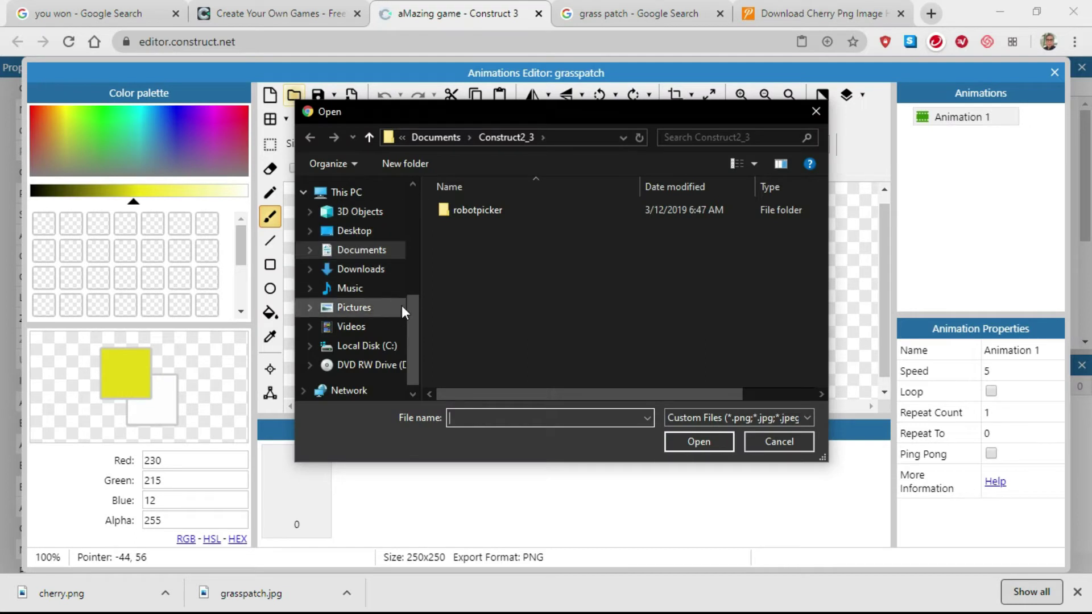
{"action": "left_click", "coordinate": [362, 314]}
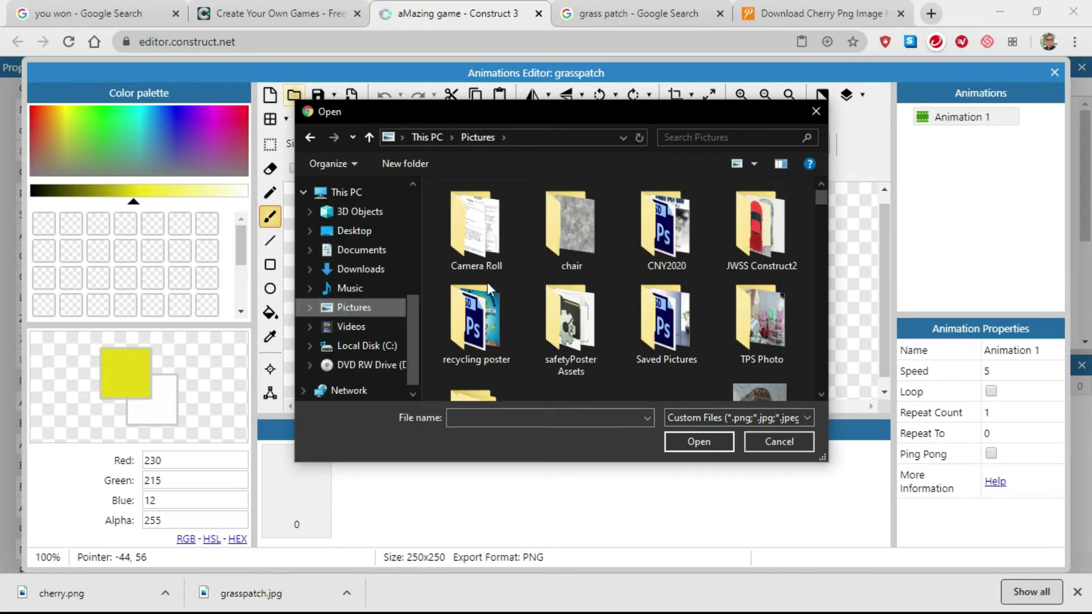
{"action": "left_click_drag", "start_coordinate": [822, 200], "coordinate": [822, 289]}
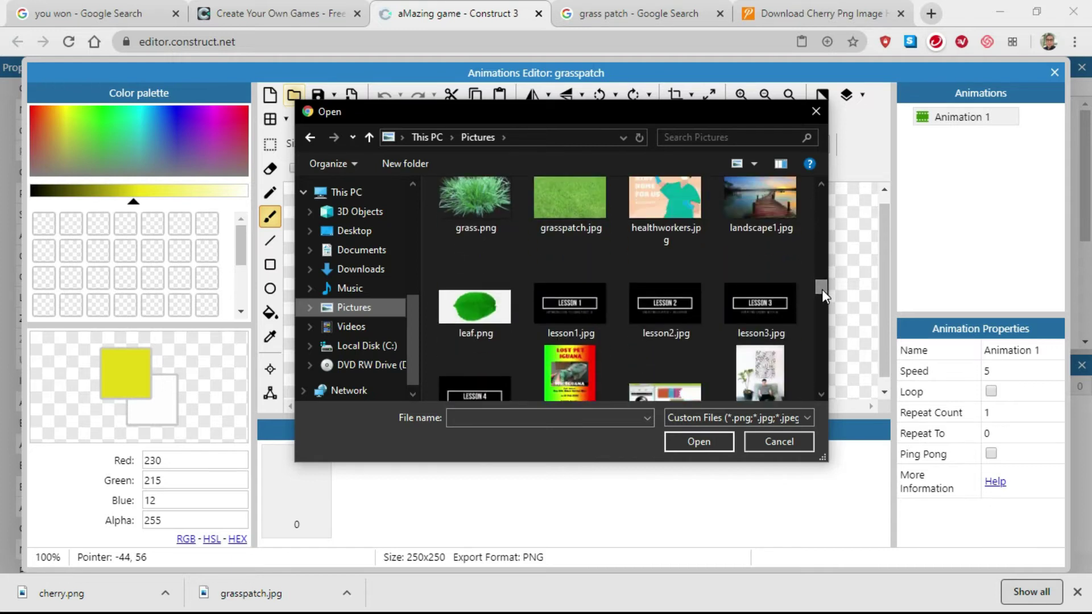
{"action": "left_click", "coordinate": [572, 197]}
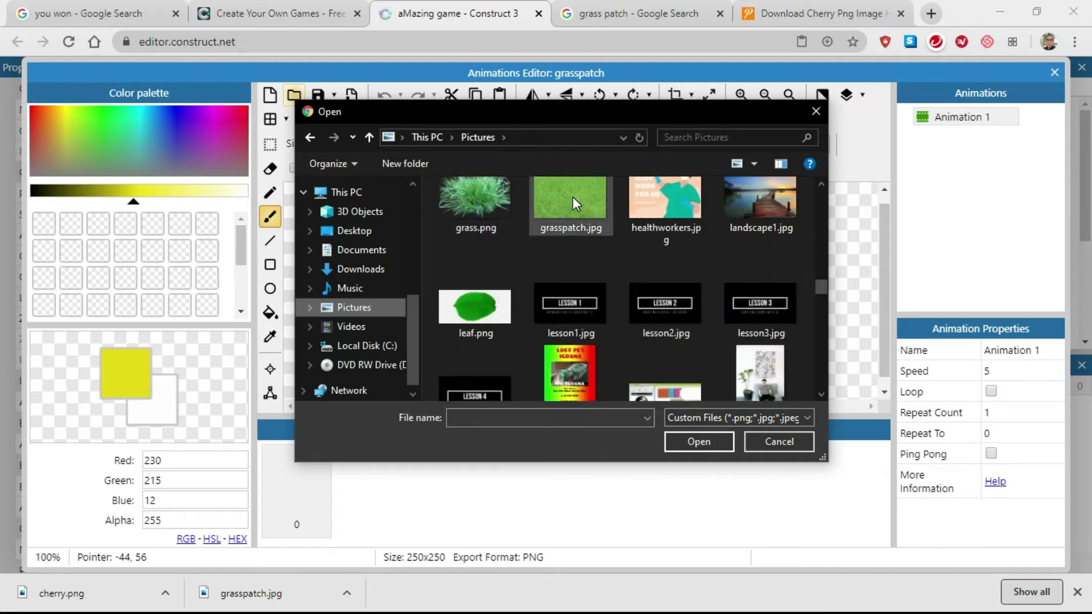
{"action": "left_click", "coordinate": [706, 445]}
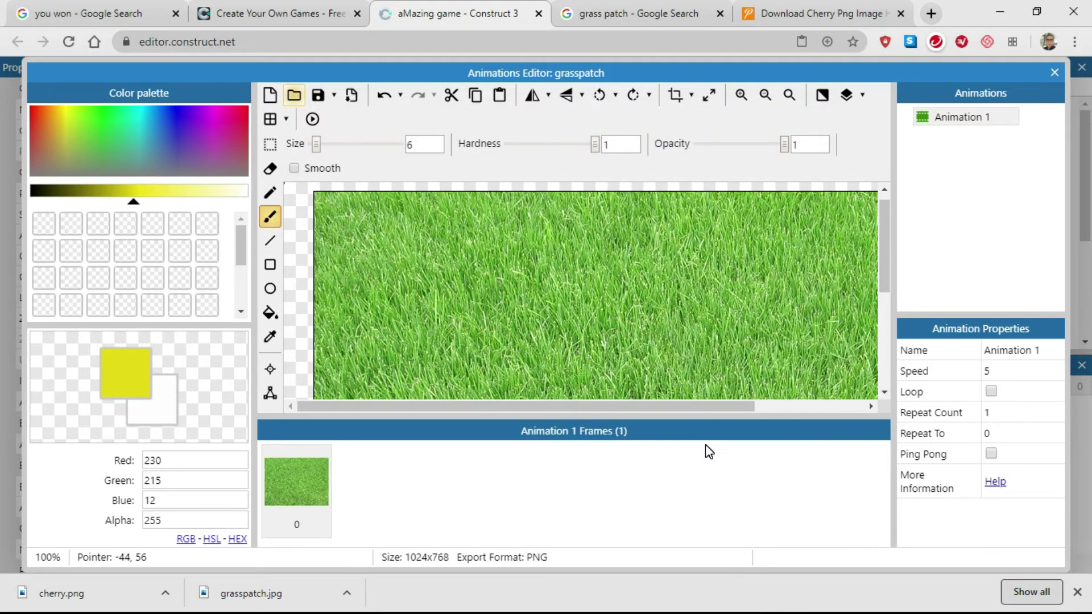
Look over the loaded grass image, crop its transparent edges and close the Animations Editor
{"action": "scroll", "coordinate": [504, 281], "scroll_direction": "down", "scroll_amount": 4}
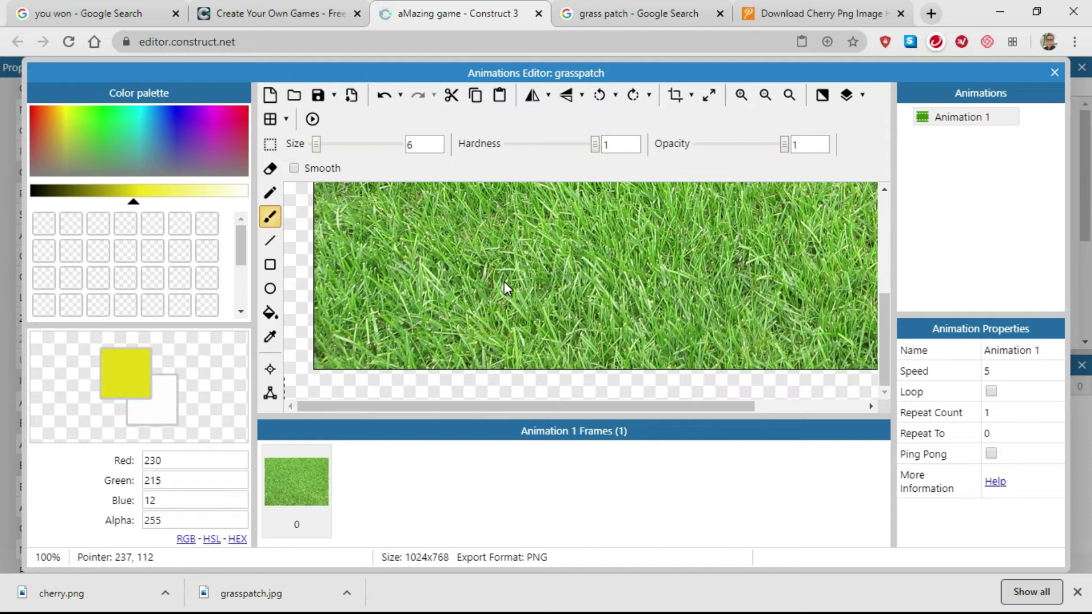
{"action": "scroll", "coordinate": [504, 282], "scroll_direction": "up", "scroll_amount": 4}
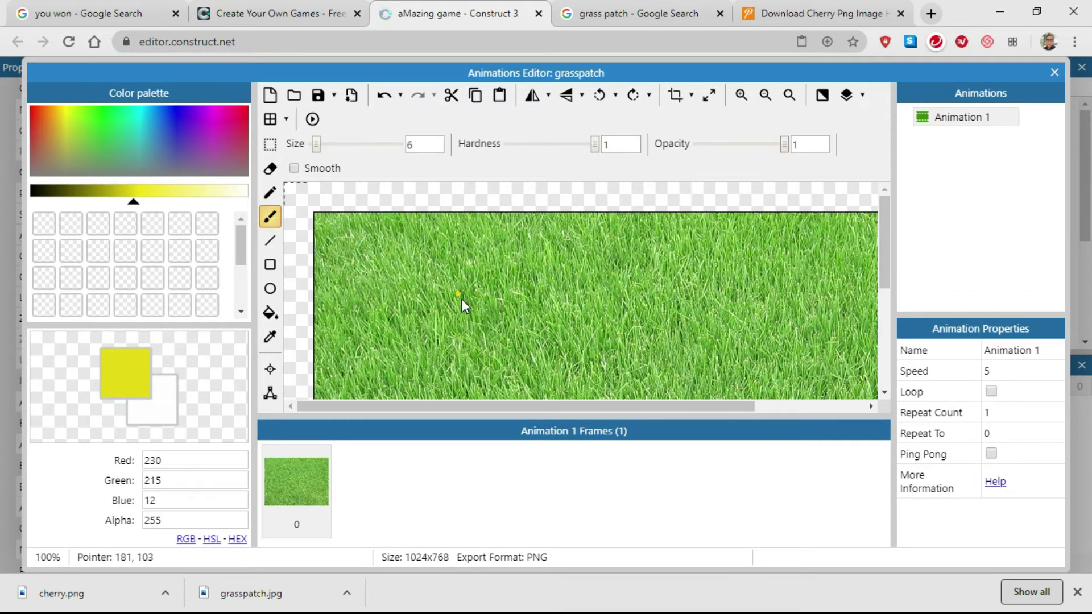
{"action": "left_click", "coordinate": [676, 97]}
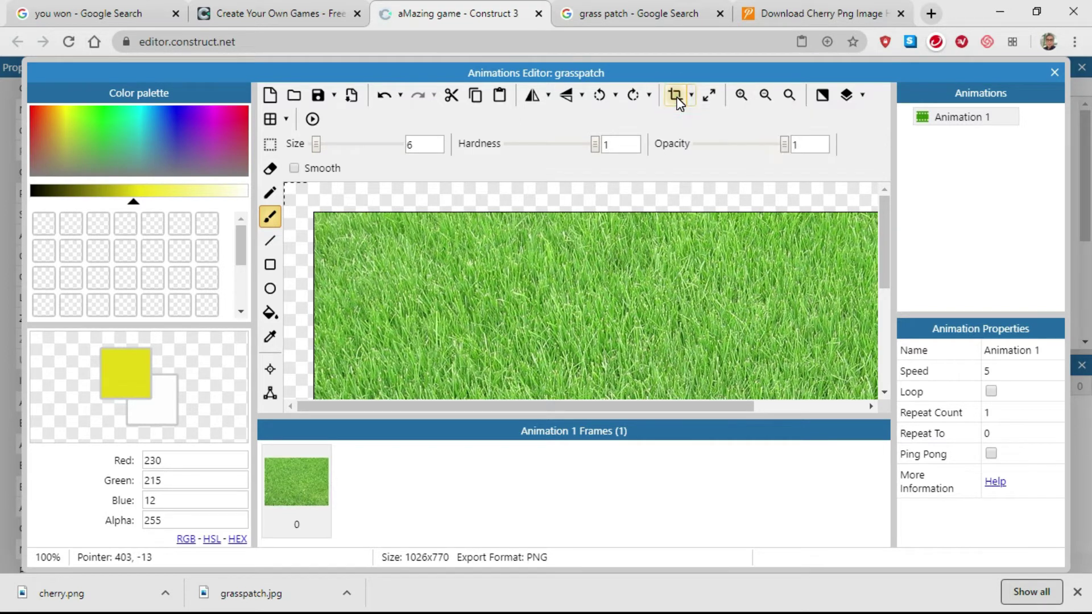
{"action": "left_click", "coordinate": [1054, 72]}
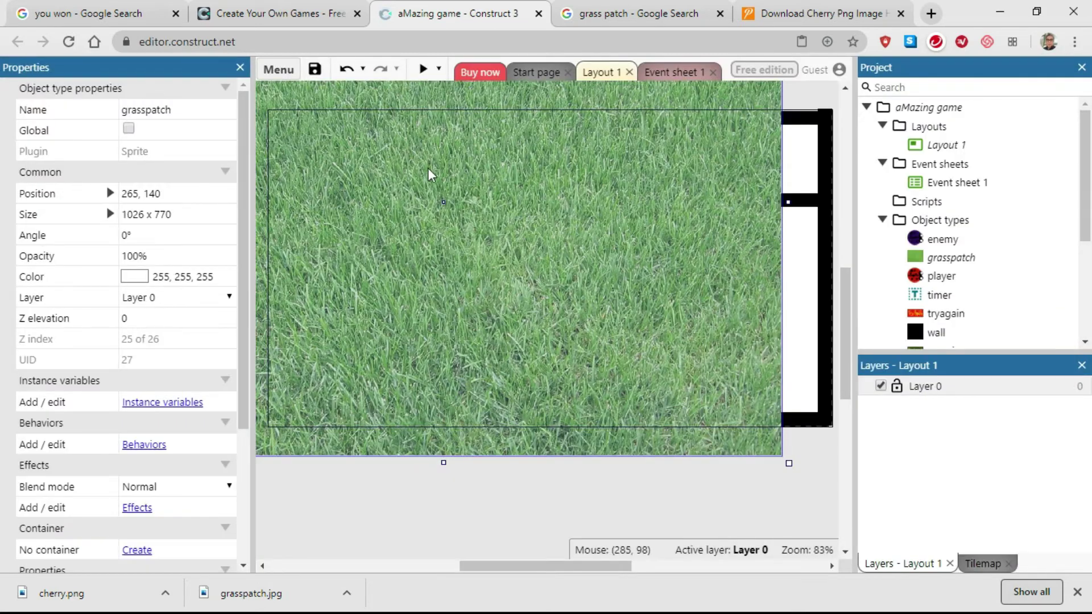
Move and resize the grasspatch sprite to about 840 x 467 so it covers the whole maze layout
{"action": "left_click_drag", "start_coordinate": [427, 168], "coordinate": [486, 202]}
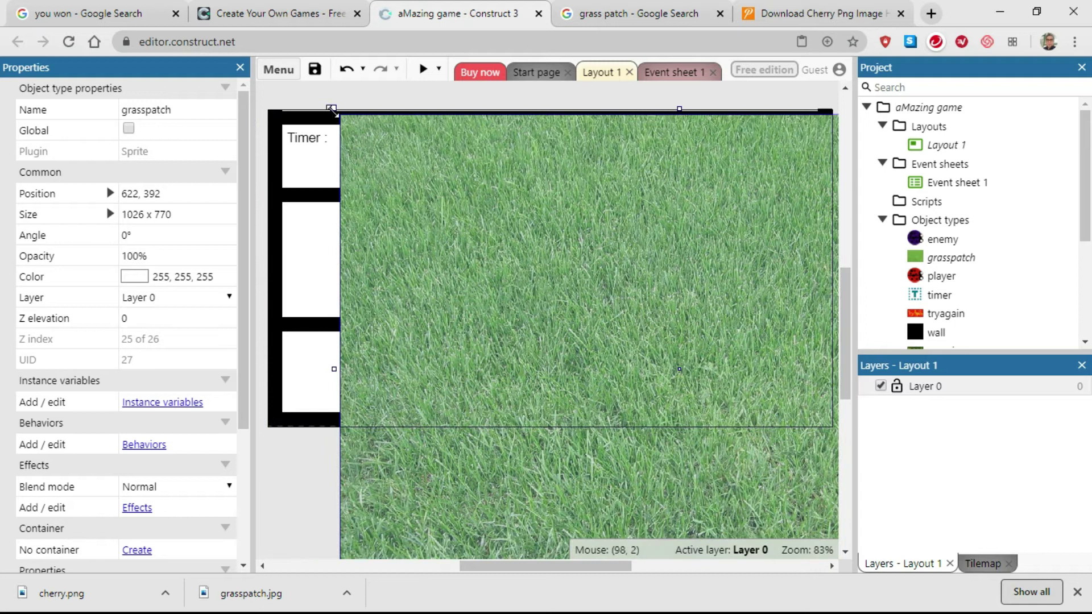
{"action": "left_click_drag", "start_coordinate": [332, 108], "coordinate": [567, 367]}
{"action": "left_click_drag", "start_coordinate": [649, 401], "coordinate": [355, 144]}
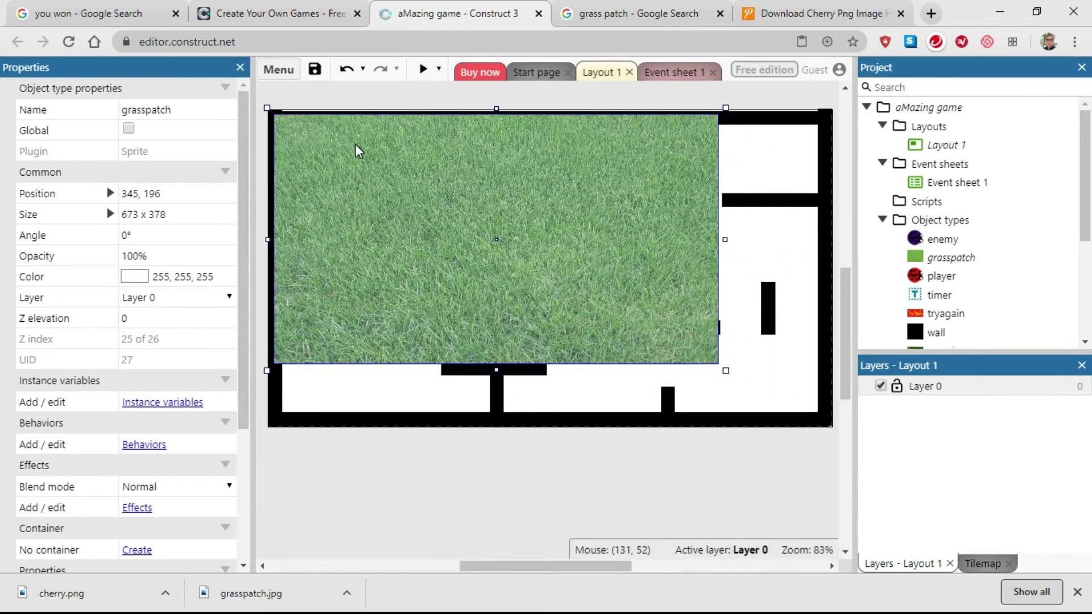
{"action": "left_click_drag", "start_coordinate": [725, 239], "coordinate": [596, 239]}
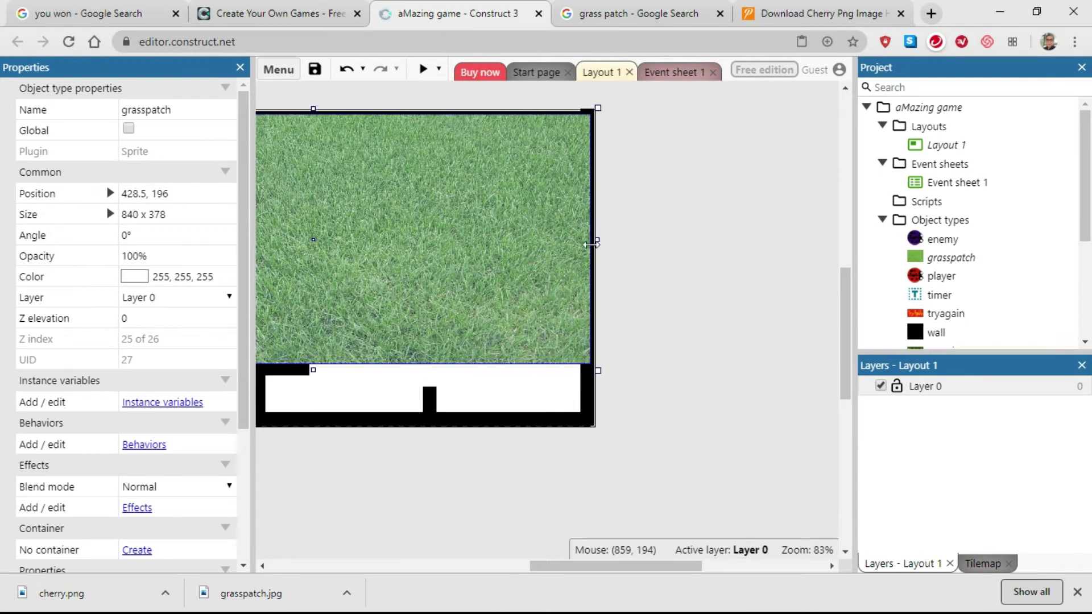
{"action": "left_click_drag", "start_coordinate": [563, 566], "coordinate": [483, 566]}
{"action": "left_click_drag", "start_coordinate": [591, 370], "coordinate": [590, 430]}
{"action": "left_click", "coordinate": [558, 459]}
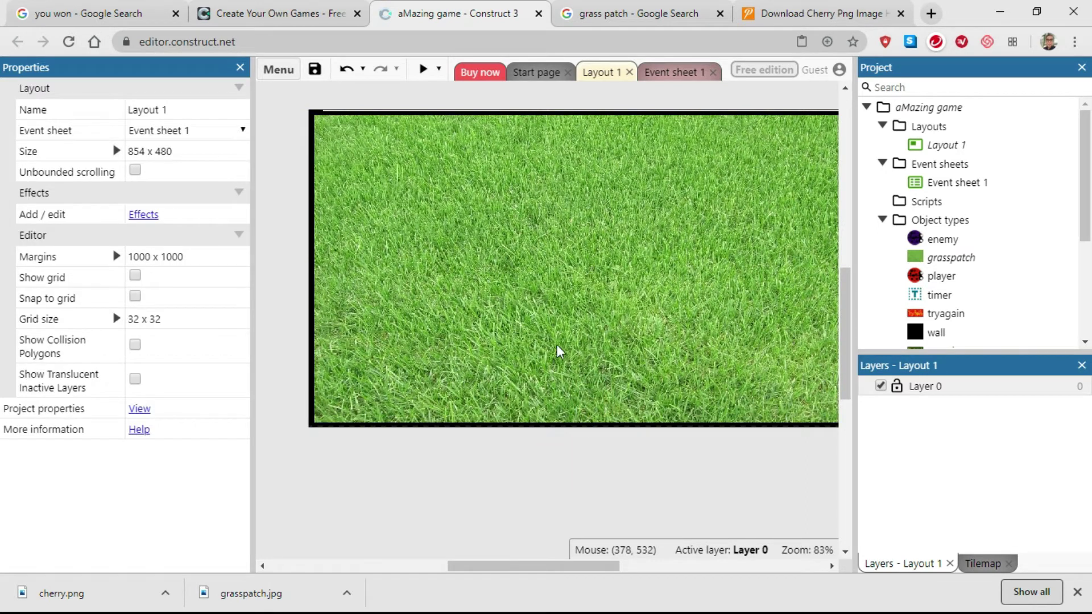
Send the grasspatch sprite to the bottom of its layer, behind the walls, timer and characters
{"action": "left_click", "coordinate": [589, 227]}
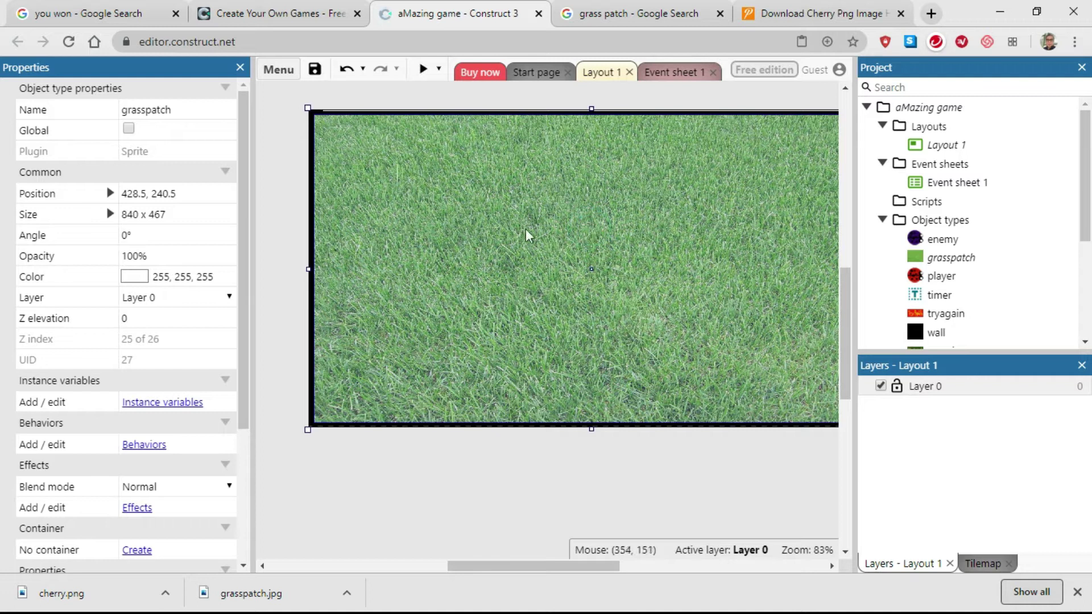
{"action": "right_click", "coordinate": [550, 207]}
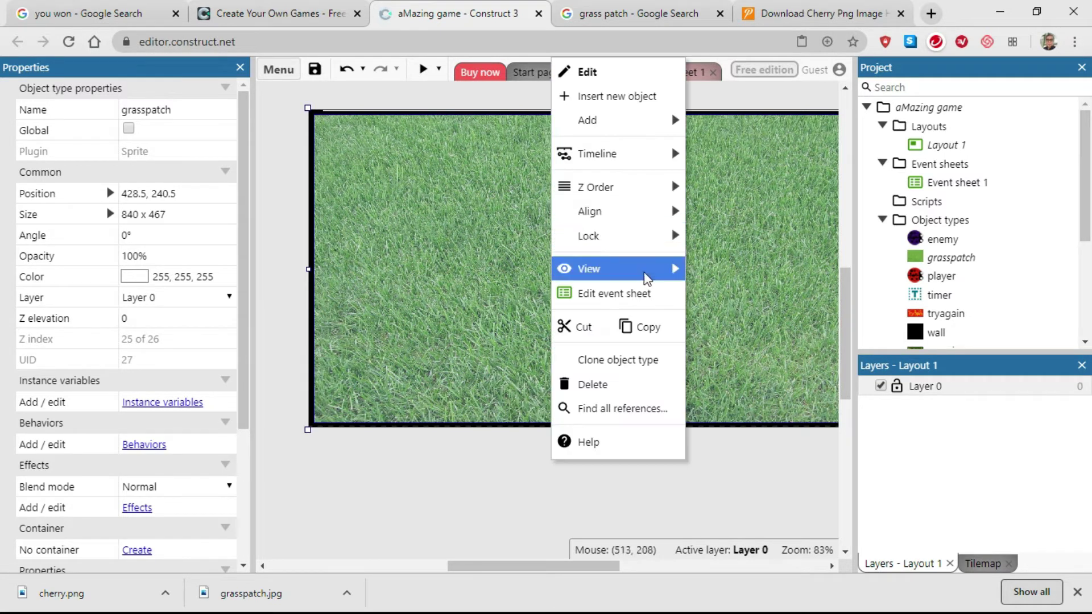
{"action": "mouse_move", "coordinate": [619, 188]}
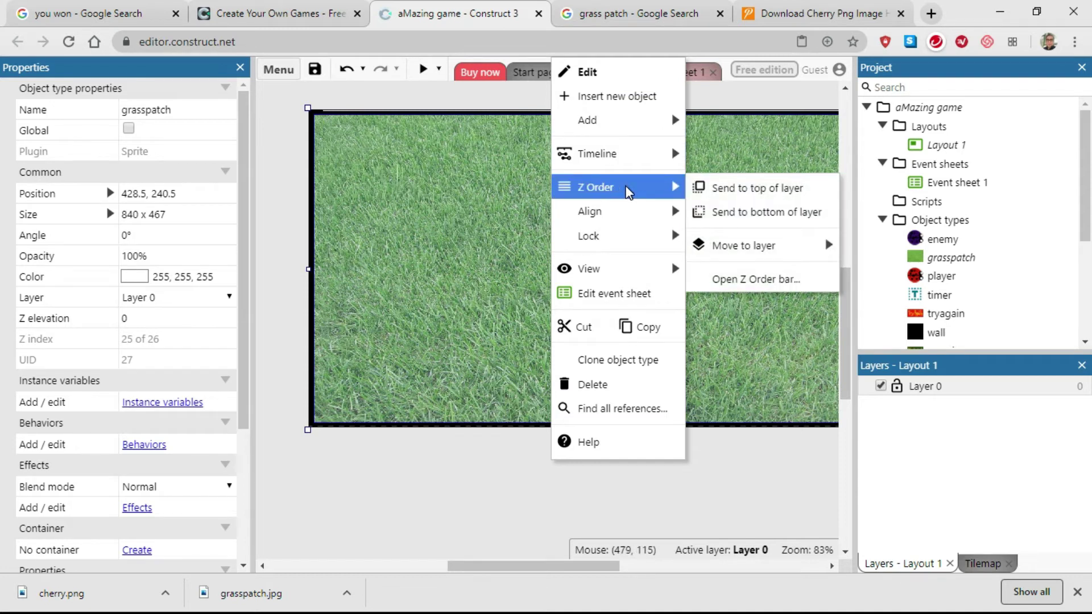
{"action": "left_click", "coordinate": [745, 214]}
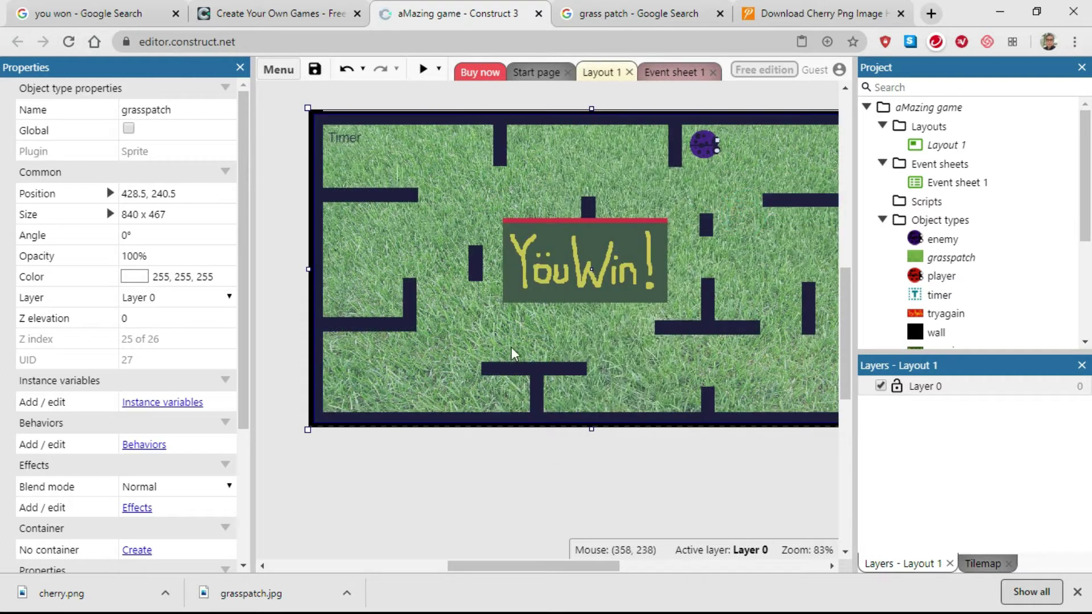
{"action": "left_click", "coordinate": [547, 469]}
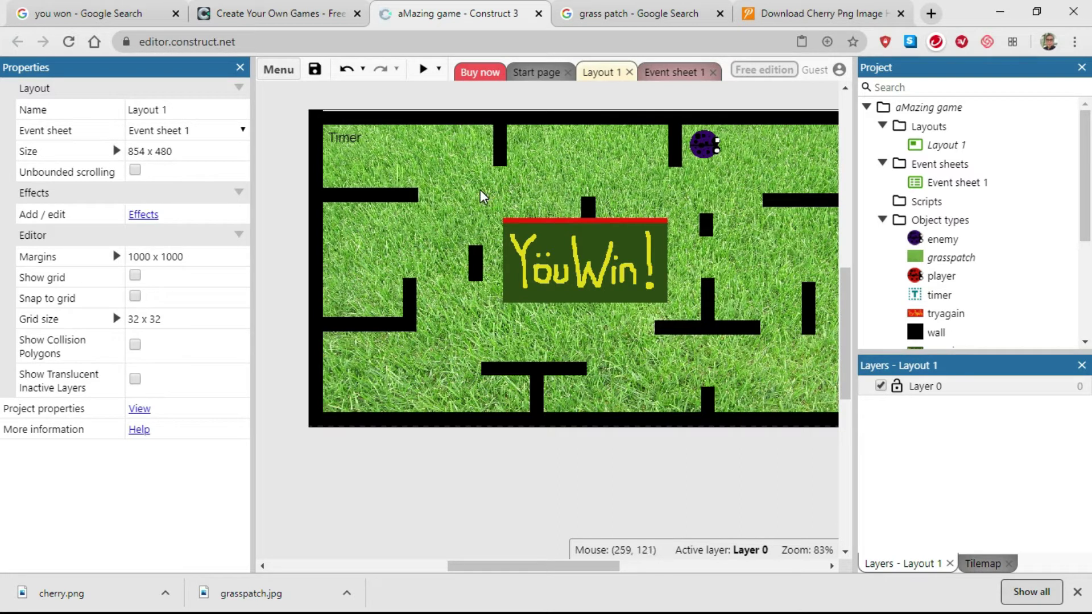
{"action": "left_click", "coordinate": [463, 198]}
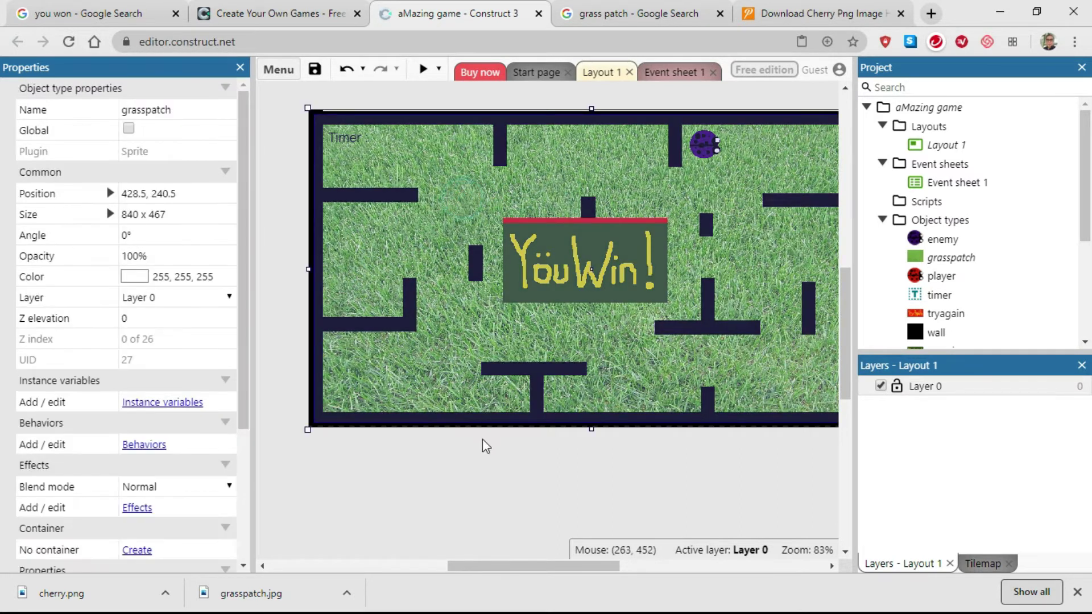
Set the opacity of the grasspatch sprite to 70%
{"action": "left_click", "coordinate": [530, 457]}
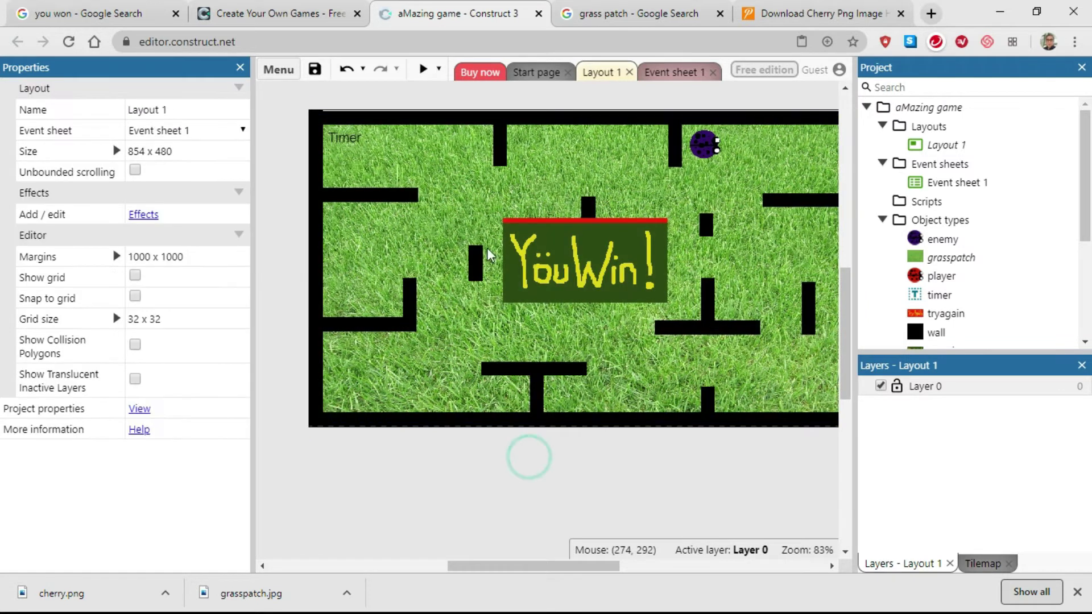
{"action": "left_click", "coordinate": [461, 204]}
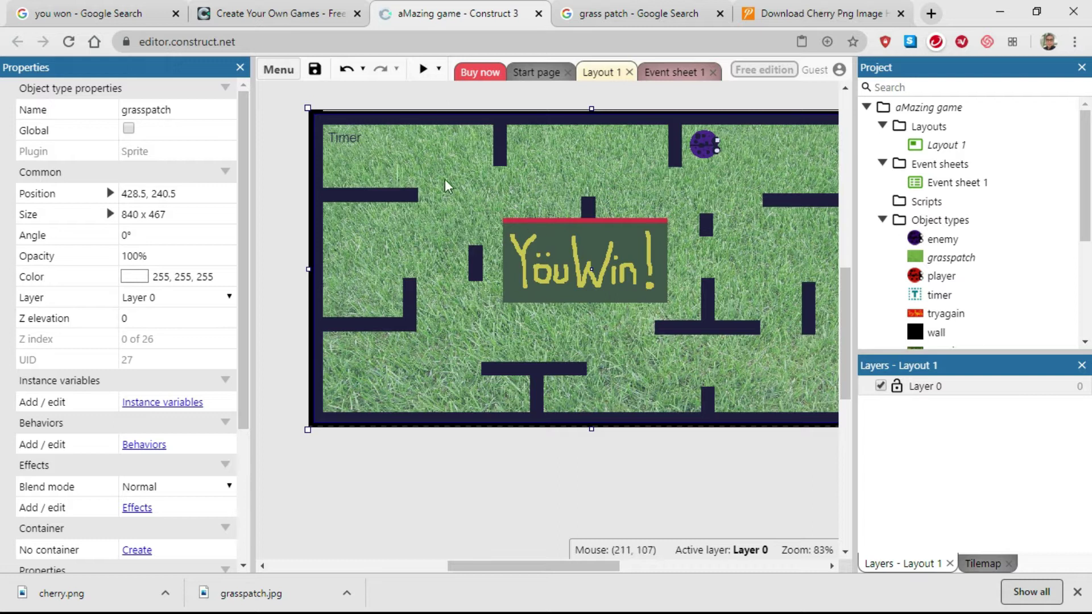
{"action": "left_click", "coordinate": [571, 488]}
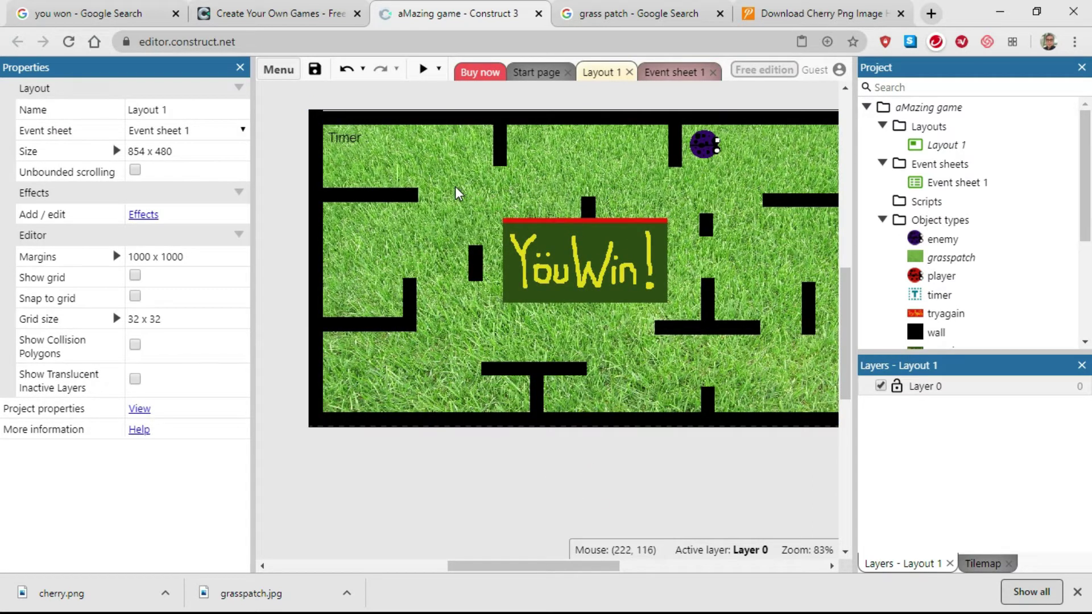
{"action": "left_click", "coordinate": [465, 200]}
{"action": "left_click", "coordinate": [458, 454]}
{"action": "left_click", "coordinate": [465, 204]}
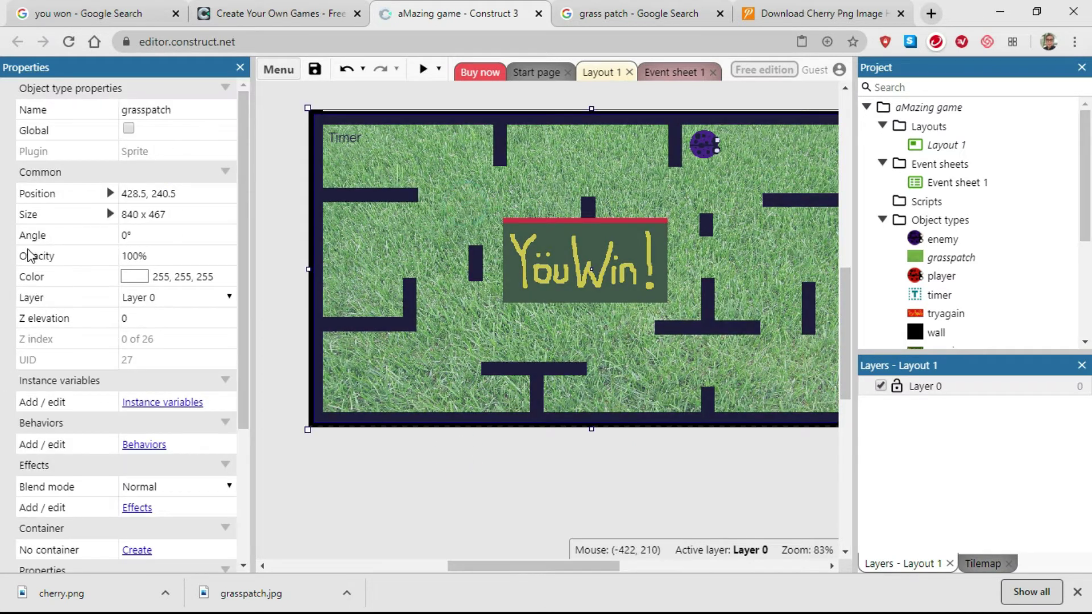
{"action": "left_click", "coordinate": [155, 256]}
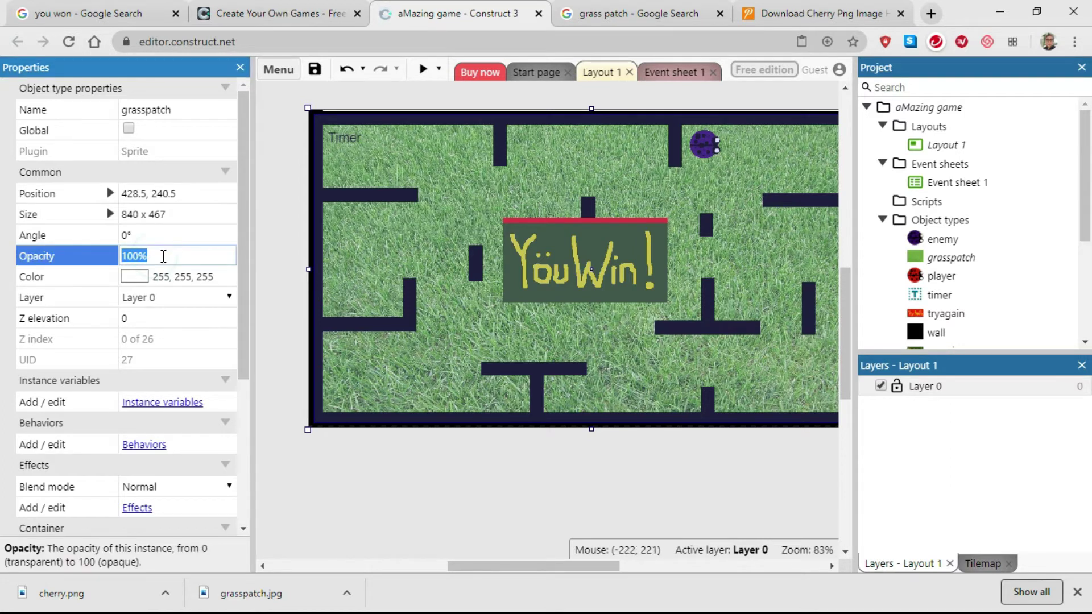
{"action": "type", "text": "70"}
{"action": "key", "text": "Tab"}
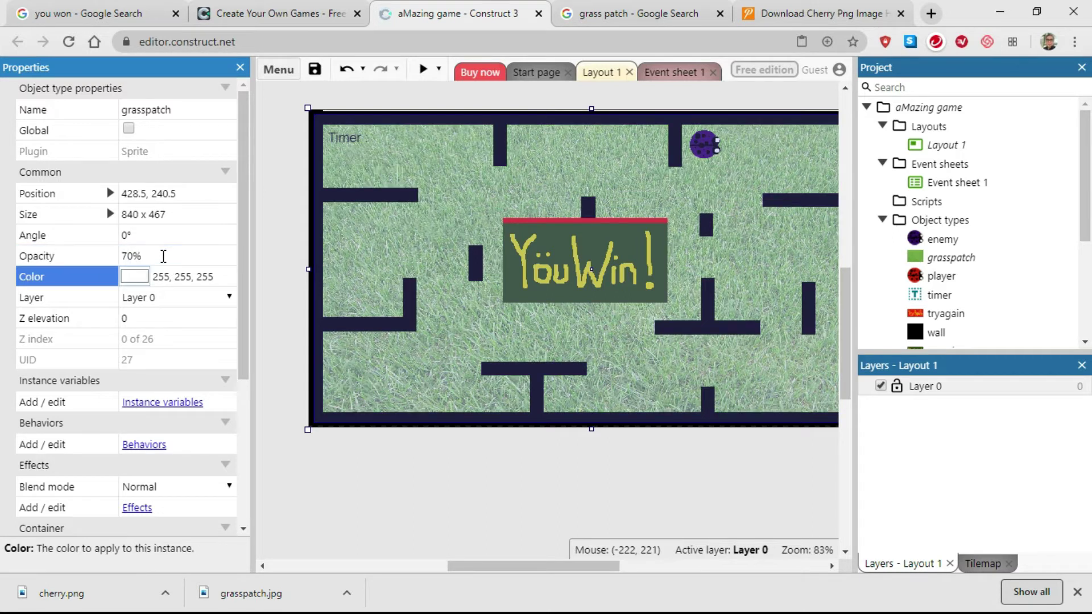
{"action": "left_click", "coordinate": [504, 480]}
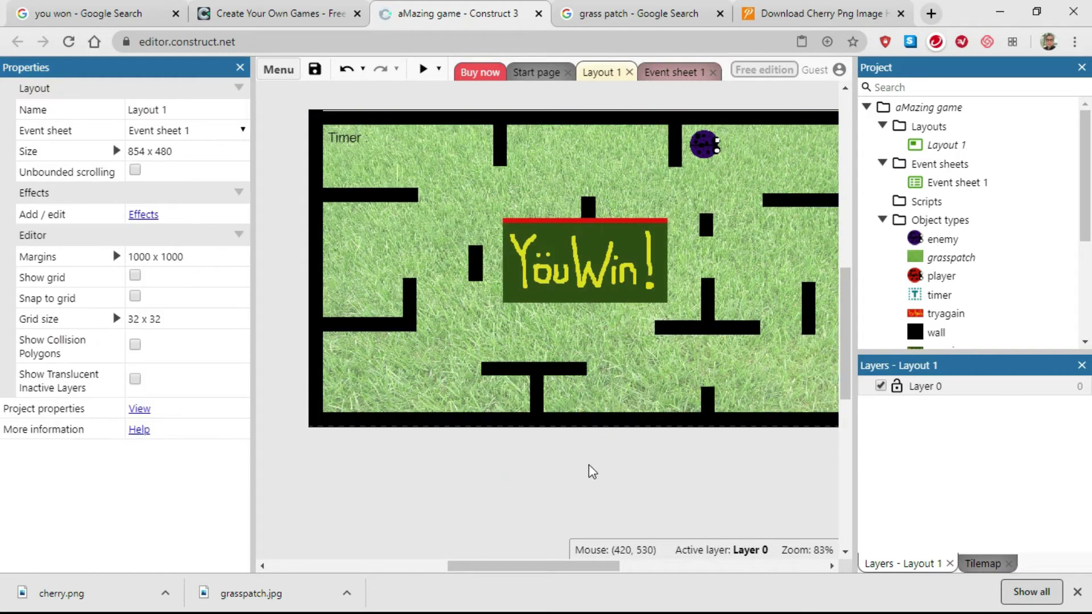
Insert a new Sprite object named cherry in the empty area above the maze
{"action": "scroll", "coordinate": [601, 460], "scroll_direction": "down", "scroll_amount": 2}
{"action": "scroll", "coordinate": [585, 419], "scroll_direction": "up", "scroll_amount": 2}
{"action": "left_click", "coordinate": [505, 497]}
{"action": "scroll", "coordinate": [571, 465], "scroll_direction": "up", "scroll_amount": 1}
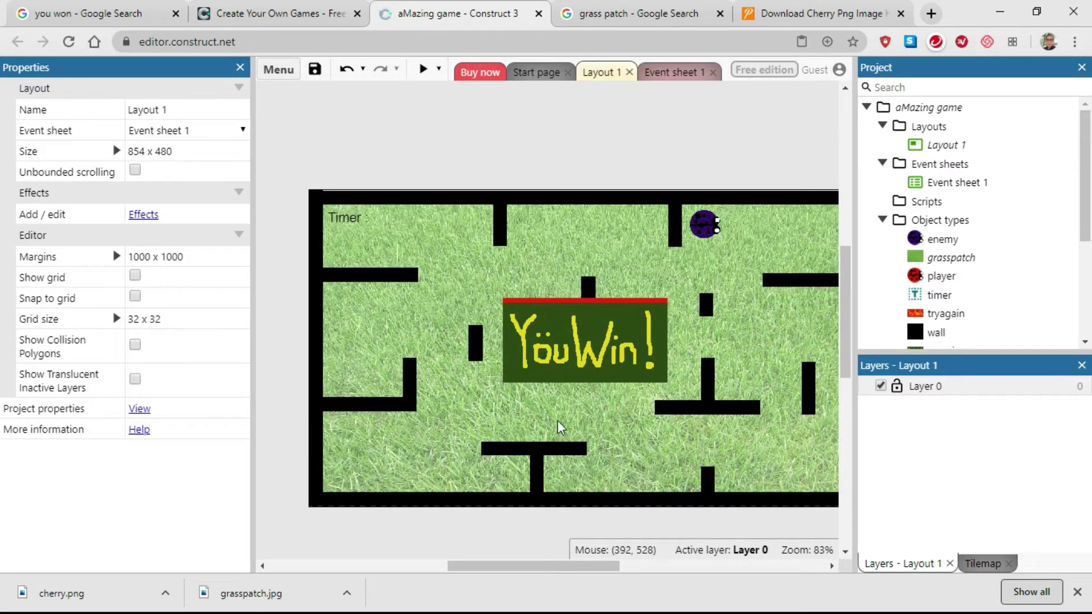
{"action": "scroll", "coordinate": [478, 171], "scroll_direction": "up", "scroll_amount": 1}
{"action": "scroll", "coordinate": [448, 170], "scroll_direction": "down", "scroll_amount": 1}
{"action": "scroll", "coordinate": [451, 199], "scroll_direction": "up", "scroll_amount": 1}
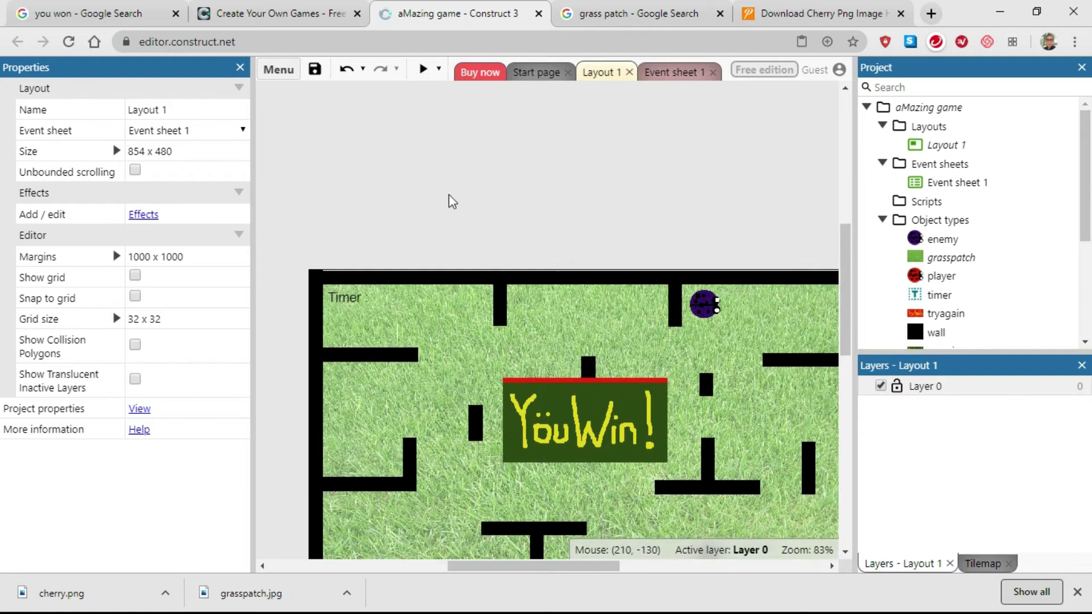
{"action": "right_click", "coordinate": [510, 203]}
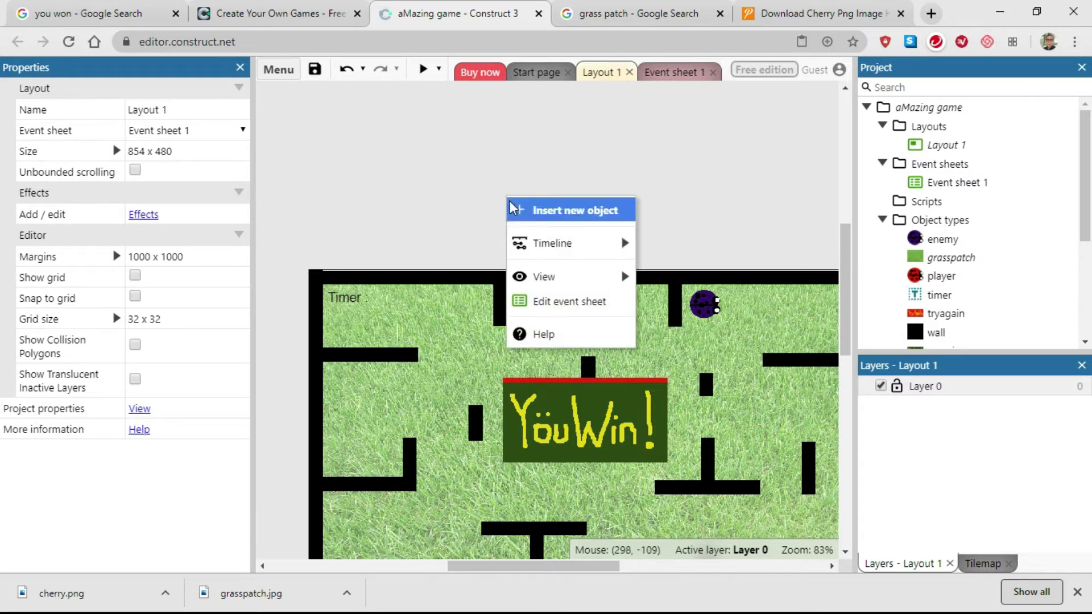
{"action": "left_click", "coordinate": [541, 210]}
{"action": "scroll", "coordinate": [545, 224], "scroll_direction": "down", "scroll_amount": 5}
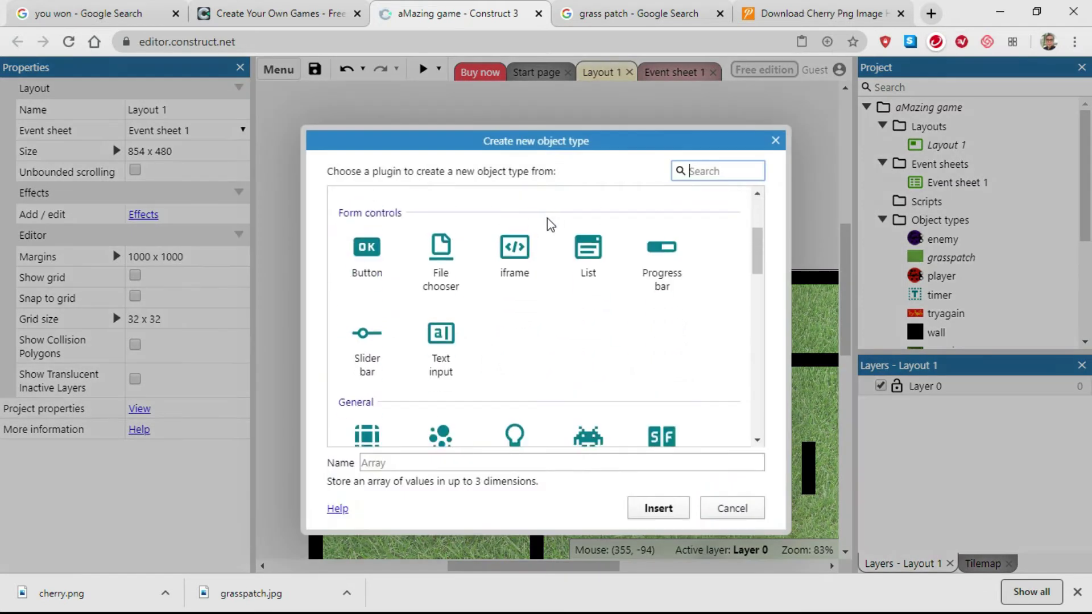
{"action": "left_click", "coordinate": [586, 373]}
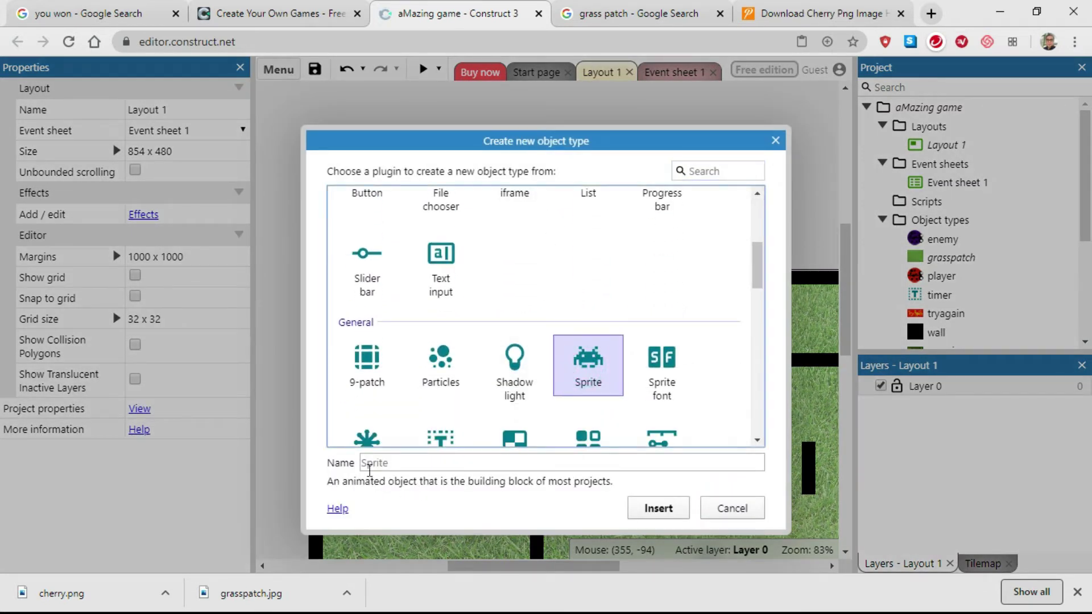
{"action": "left_click", "coordinate": [367, 462]}
{"action": "type", "text": "cherry"}
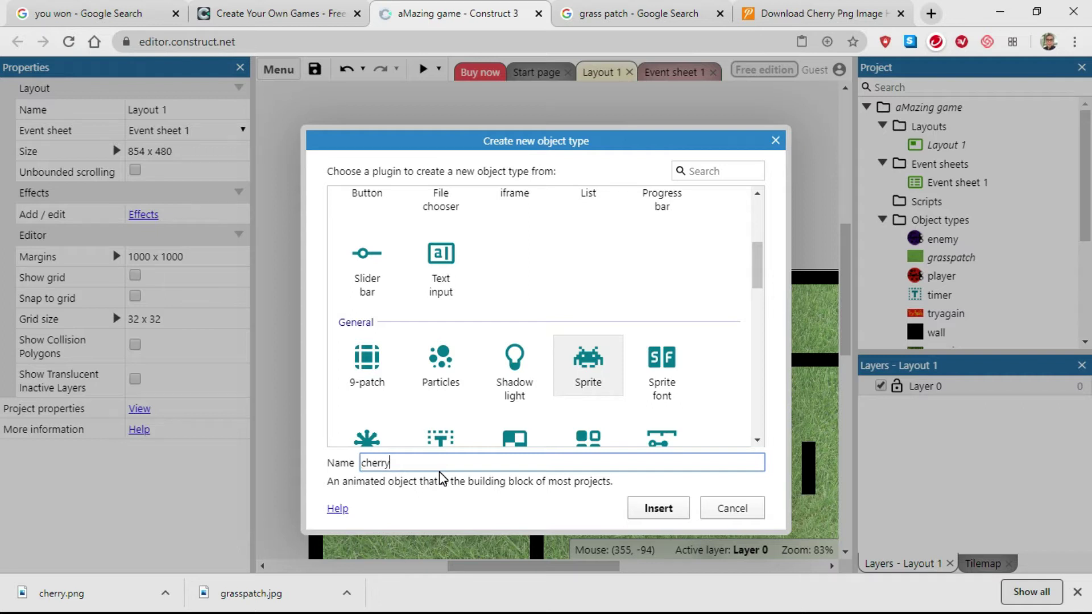
{"action": "left_click", "coordinate": [654, 507]}
{"action": "left_click", "coordinate": [423, 189]}
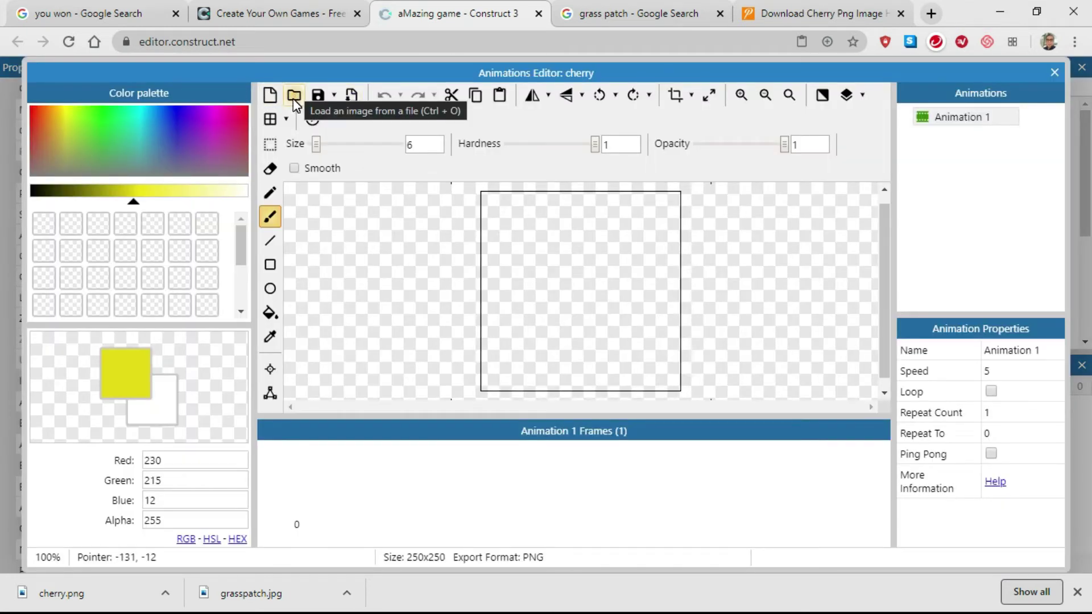
Load cherry.png from the Pictures folder as the image of the cherry sprite's first animation frame
{"action": "left_click", "coordinate": [293, 98]}
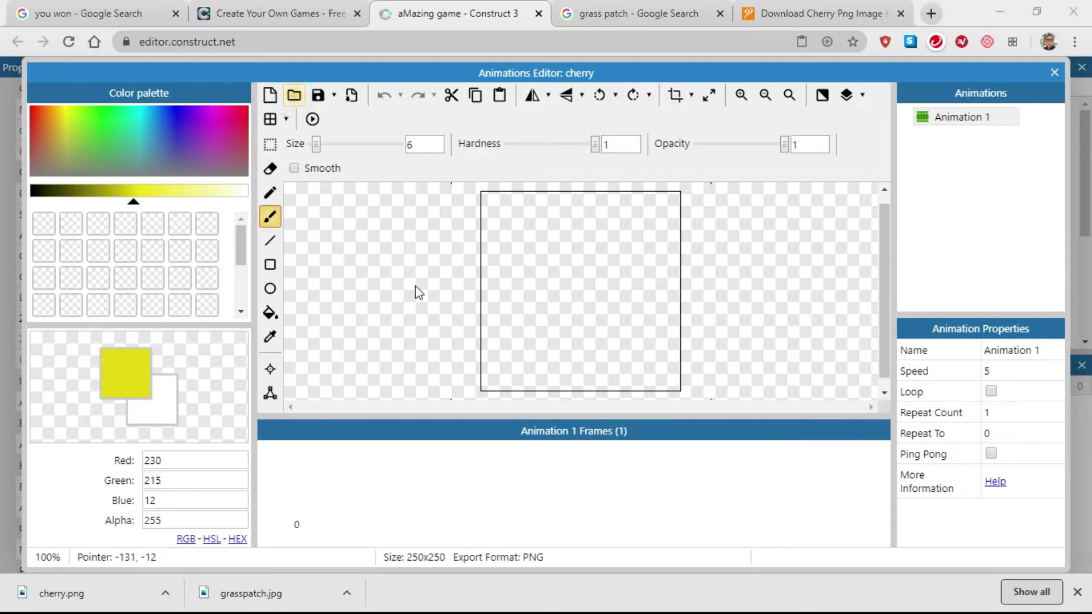
{"action": "left_click", "coordinate": [357, 310]}
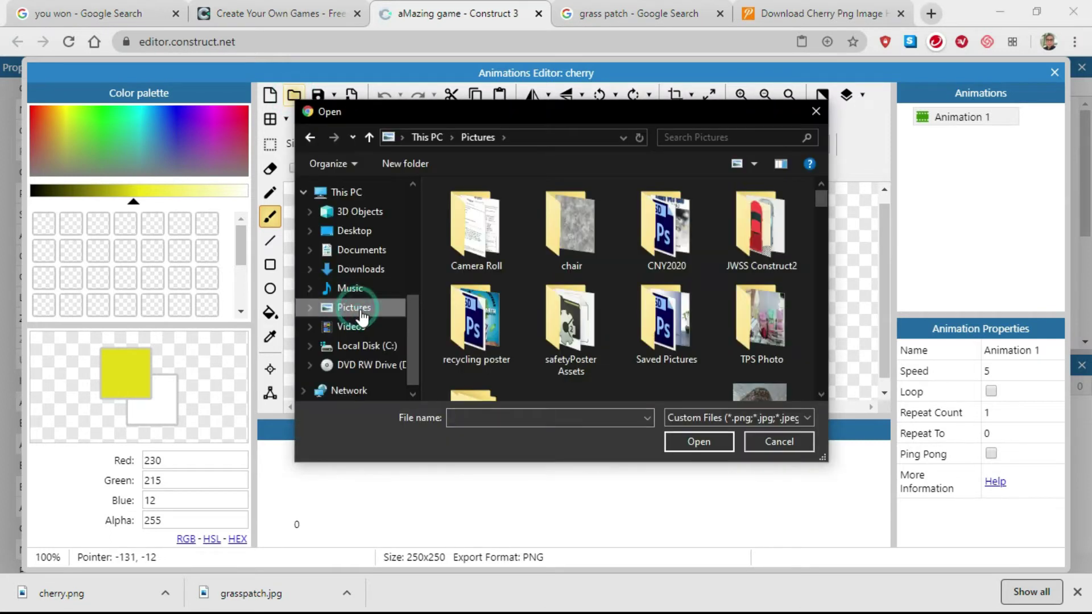
{"action": "left_click_drag", "start_coordinate": [824, 195], "coordinate": [820, 226]}
{"action": "left_click", "coordinate": [755, 251]}
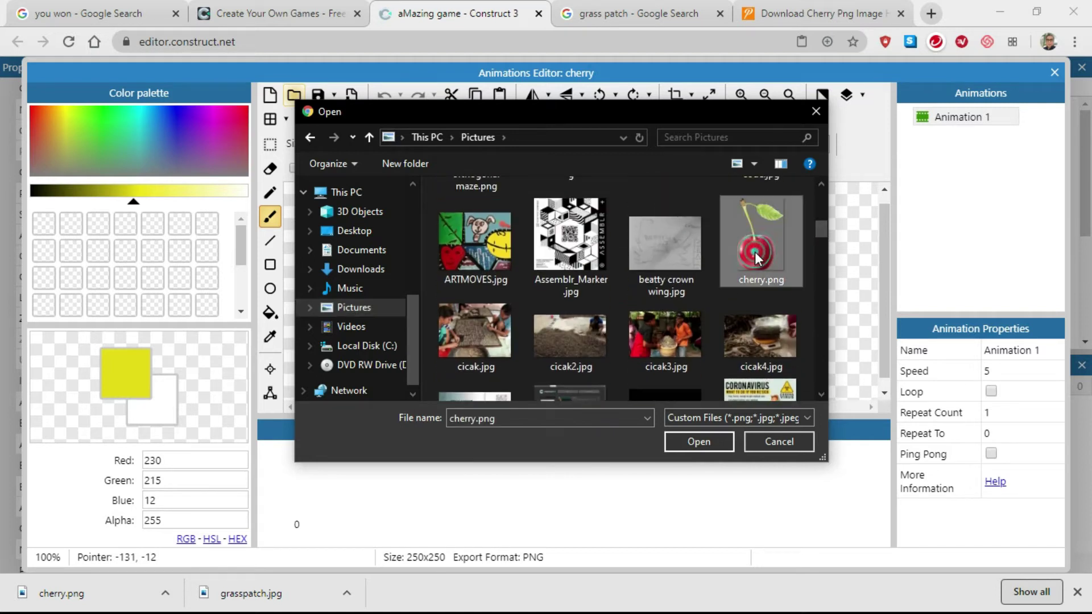
{"action": "left_click", "coordinate": [709, 442]}
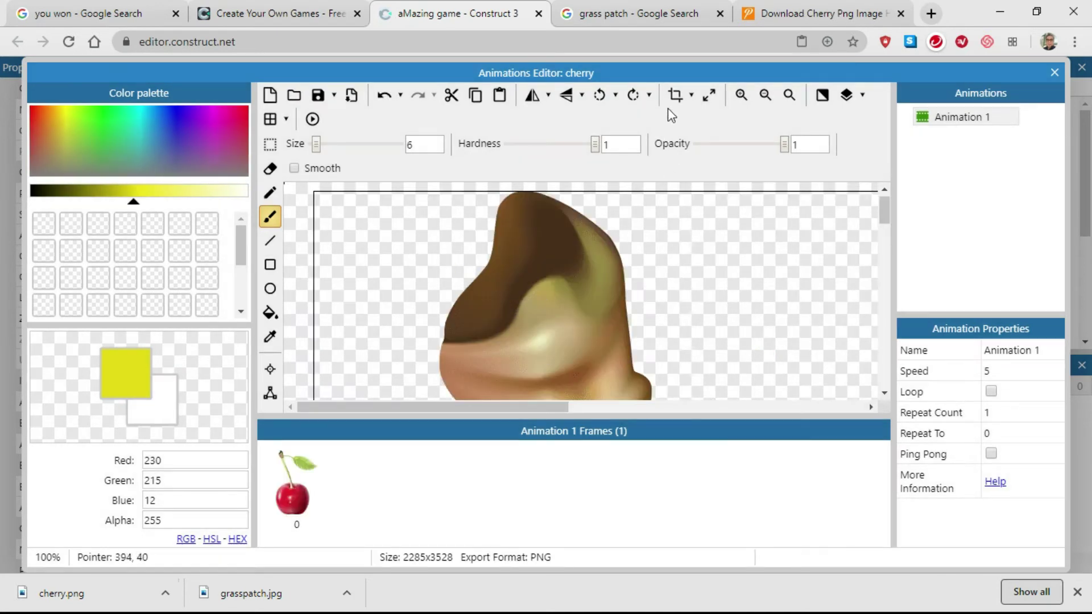
Look over the loaded cherry image, crop its transparent edges and close the Animations Editor
{"action": "left_click", "coordinate": [661, 214]}
{"action": "scroll", "coordinate": [664, 230], "scroll_direction": "down", "scroll_amount": 3}
{"action": "scroll", "coordinate": [654, 318], "scroll_direction": "down", "scroll_amount": 1}
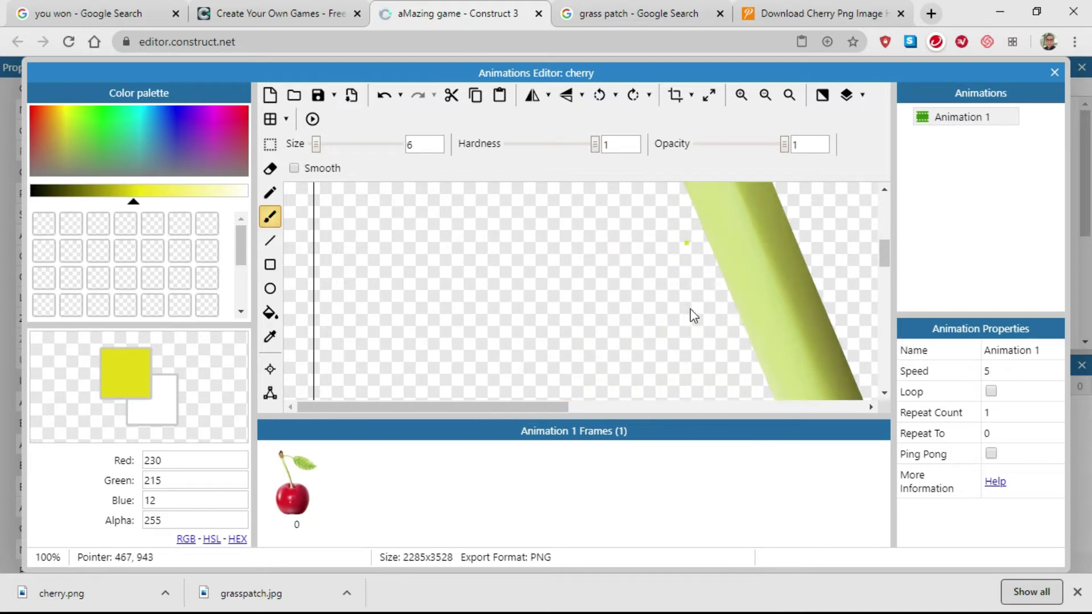
{"action": "scroll", "coordinate": [705, 304], "scroll_direction": "down", "scroll_amount": 6}
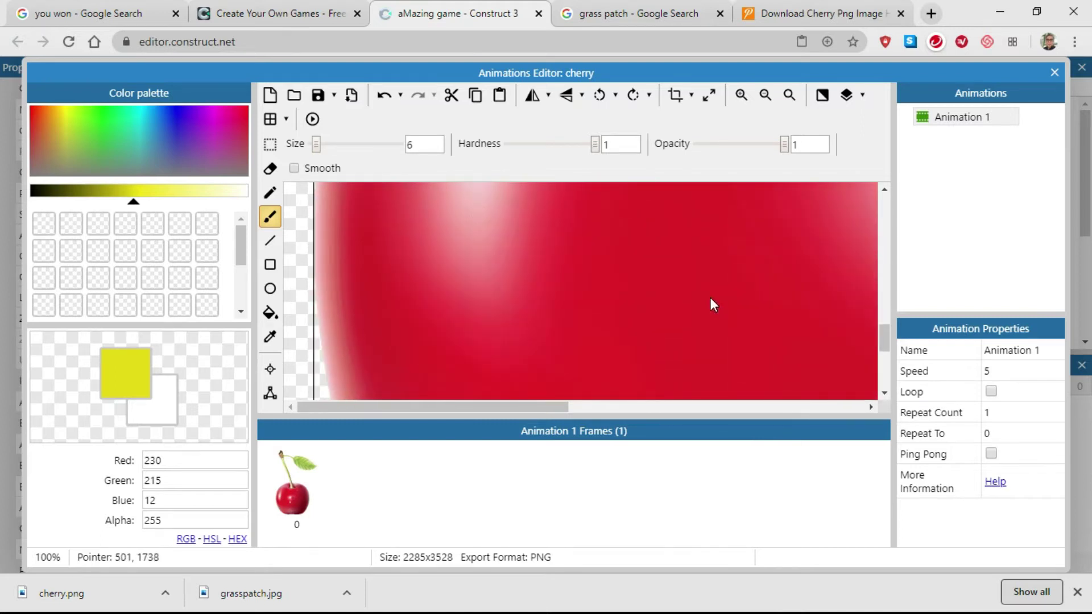
{"action": "left_click", "coordinate": [674, 94]}
{"action": "left_click", "coordinate": [1055, 74]}
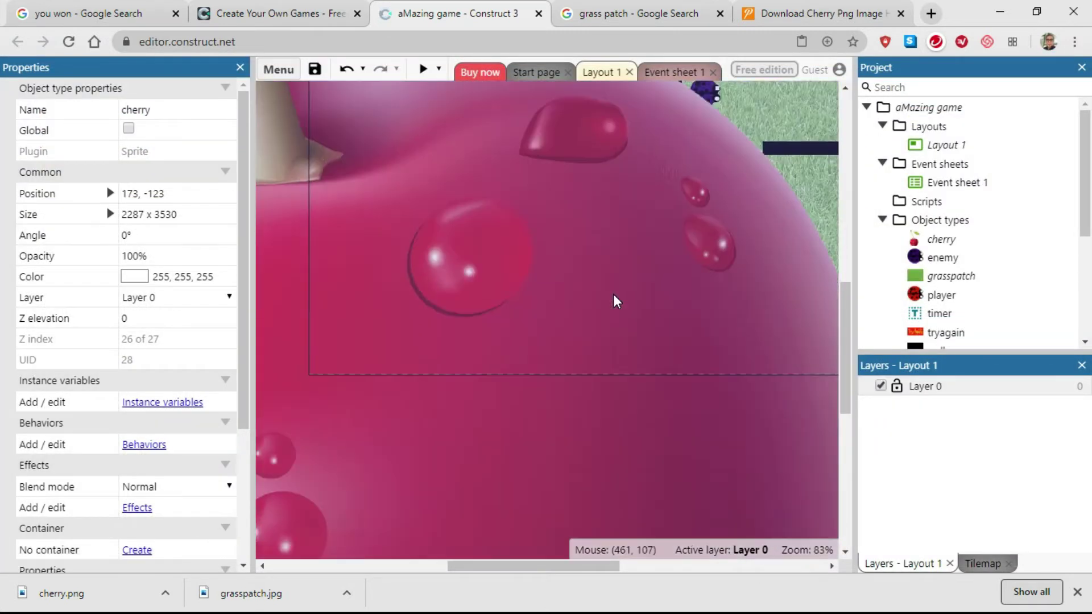
Shrink the oversized cherry sprite to about 76 x 117 and place it just above the maze's upper-left corner
{"action": "scroll", "coordinate": [613, 294], "scroll_direction": "down", "scroll_amount": 5}
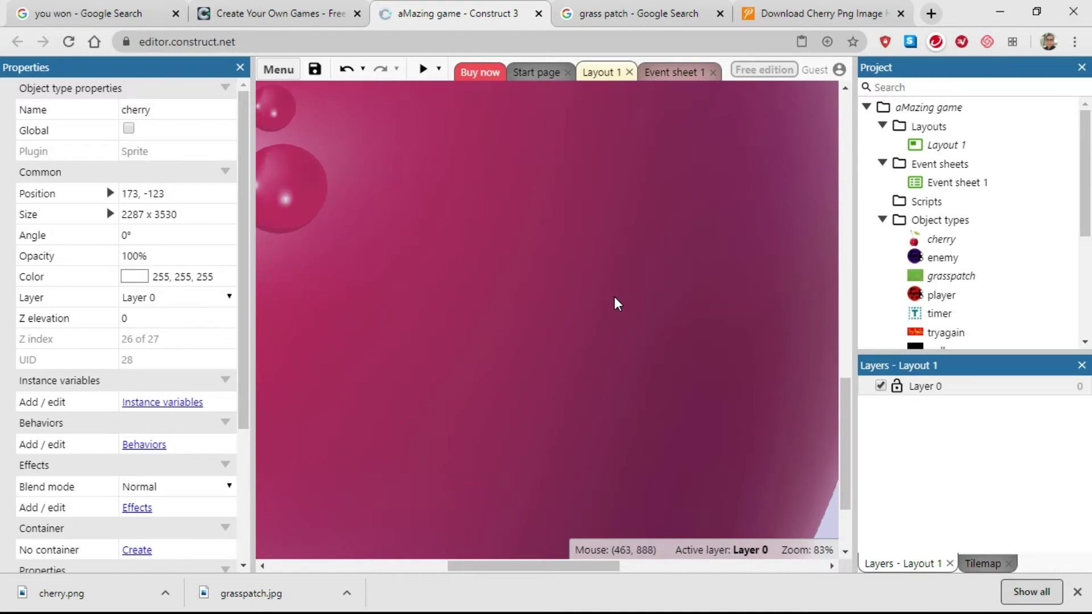
{"action": "scroll", "coordinate": [613, 298], "scroll_direction": "up", "scroll_amount": 10}
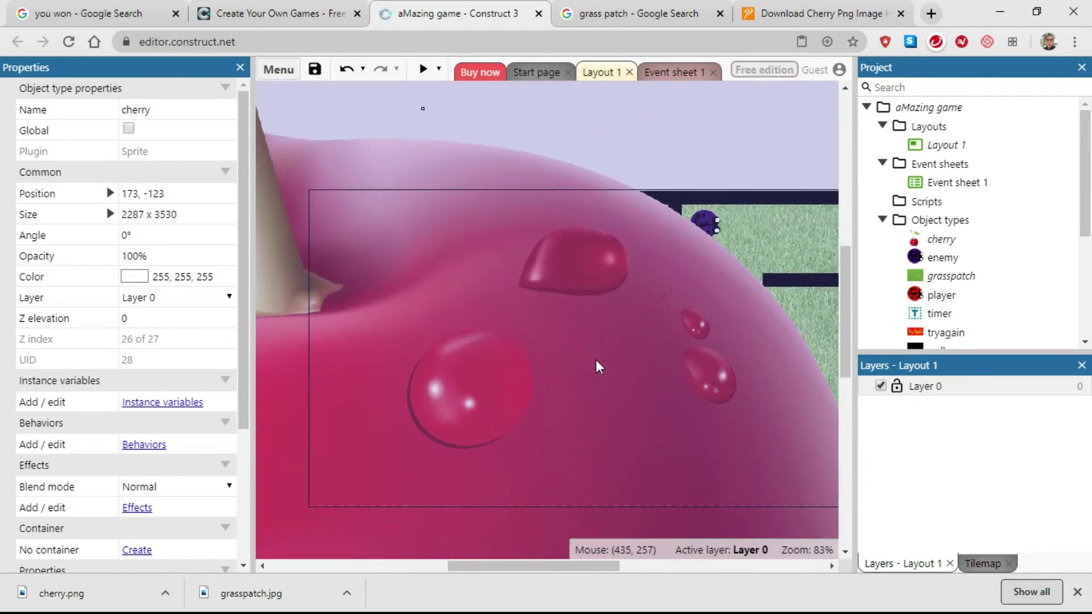
{"action": "scroll", "coordinate": [595, 360], "scroll_direction": "down", "scroll_amount": 2}
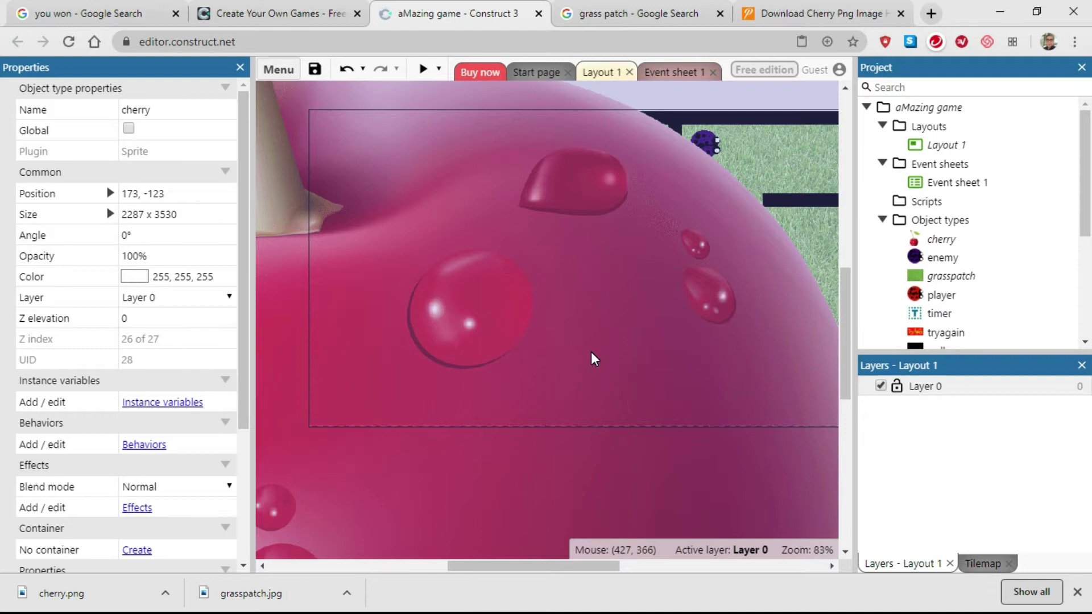
{"action": "scroll", "coordinate": [591, 352], "scroll_direction": "down", "scroll_amount": 5, "text": "ctrl"}
{"action": "scroll", "coordinate": [591, 351], "scroll_direction": "down", "scroll_amount": 6, "text": "ctrl"}
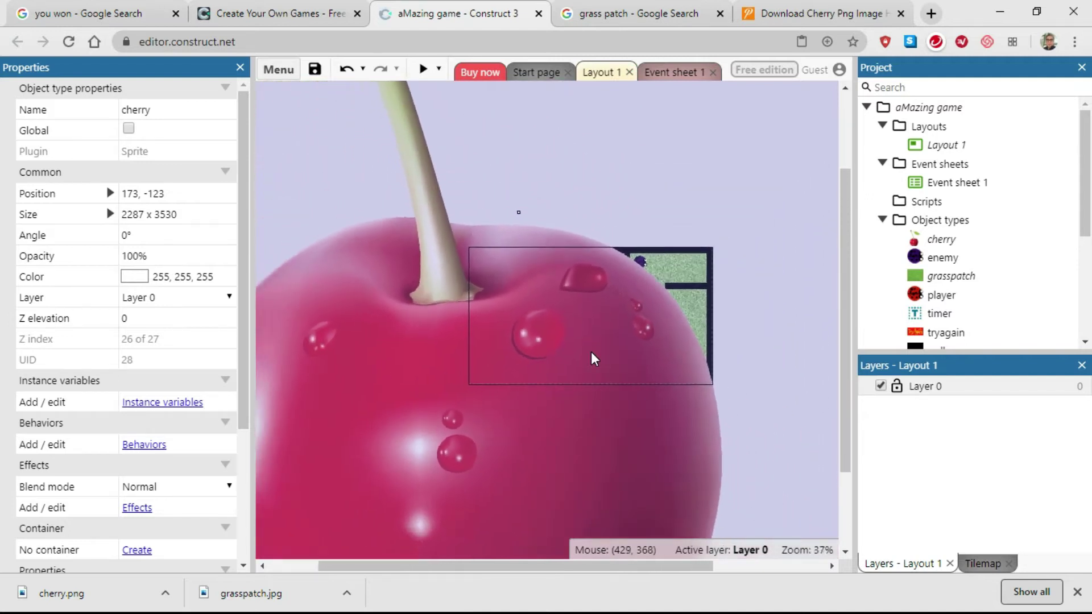
{"action": "scroll", "coordinate": [591, 351], "scroll_direction": "down", "scroll_amount": 2, "text": "ctrl"}
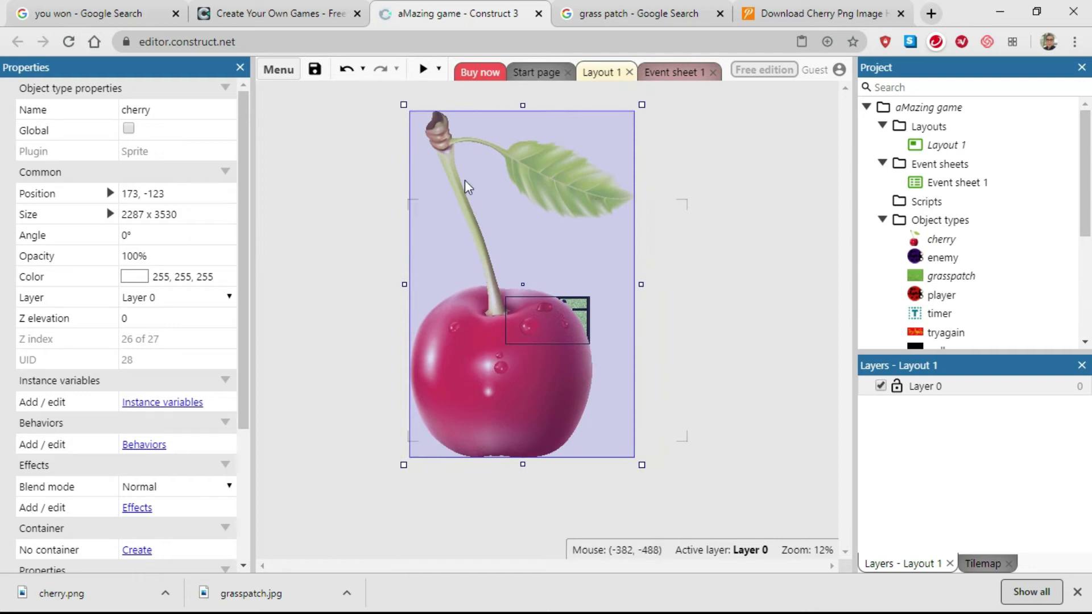
{"action": "left_click", "coordinate": [404, 106]}
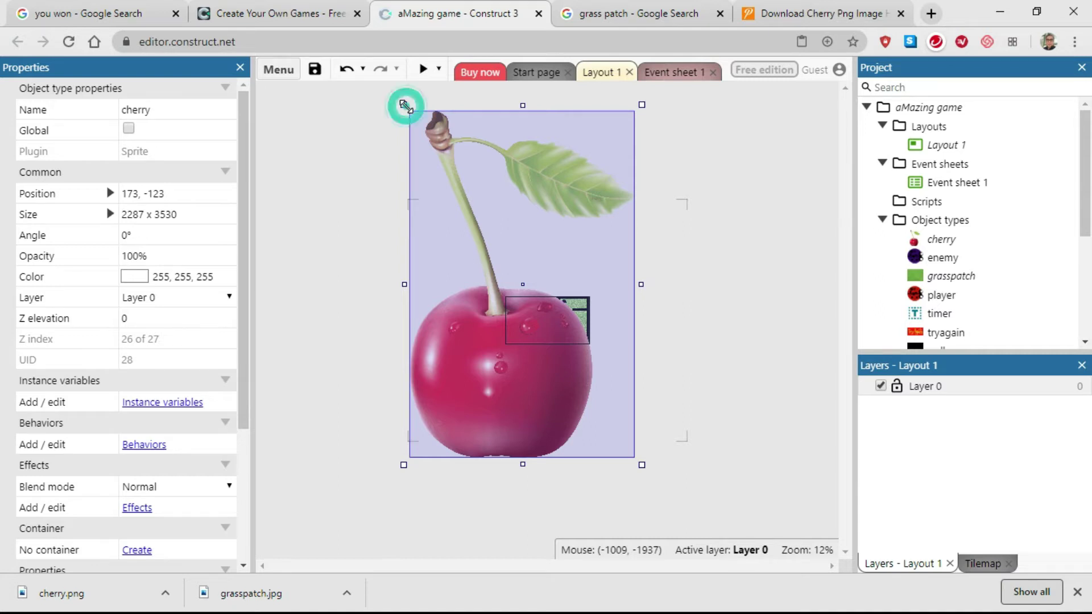
{"action": "left_click_drag", "start_coordinate": [411, 112], "coordinate": [514, 293]}
{"action": "left_click", "coordinate": [597, 425]}
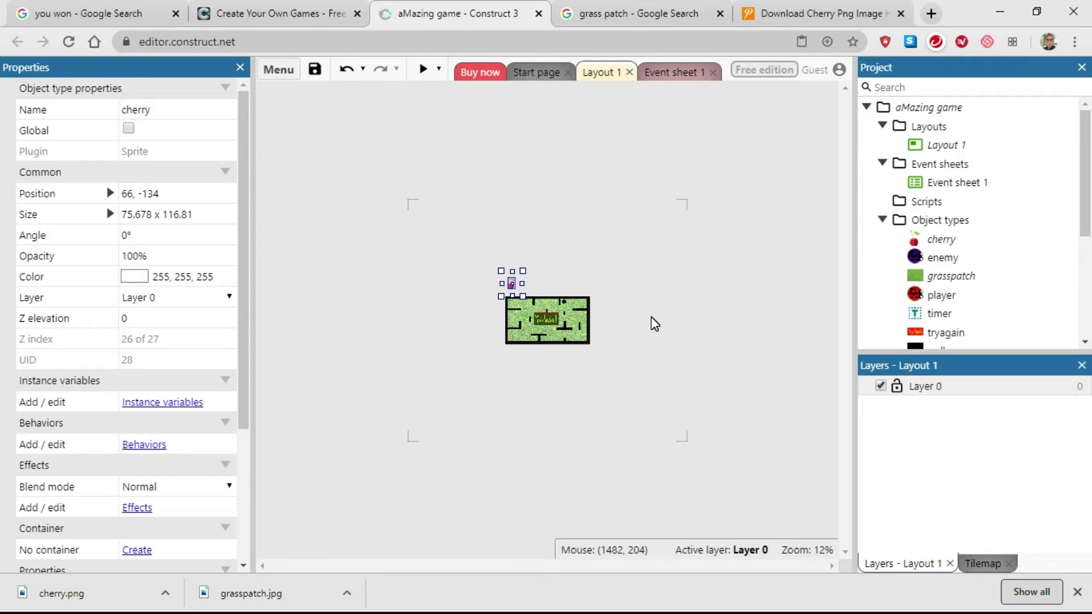
Move the cherry sprite along the area above the maze to about 296, -84
{"action": "scroll", "coordinate": [654, 323], "scroll_direction": "up", "scroll_amount": 5, "text": "ctrl"}
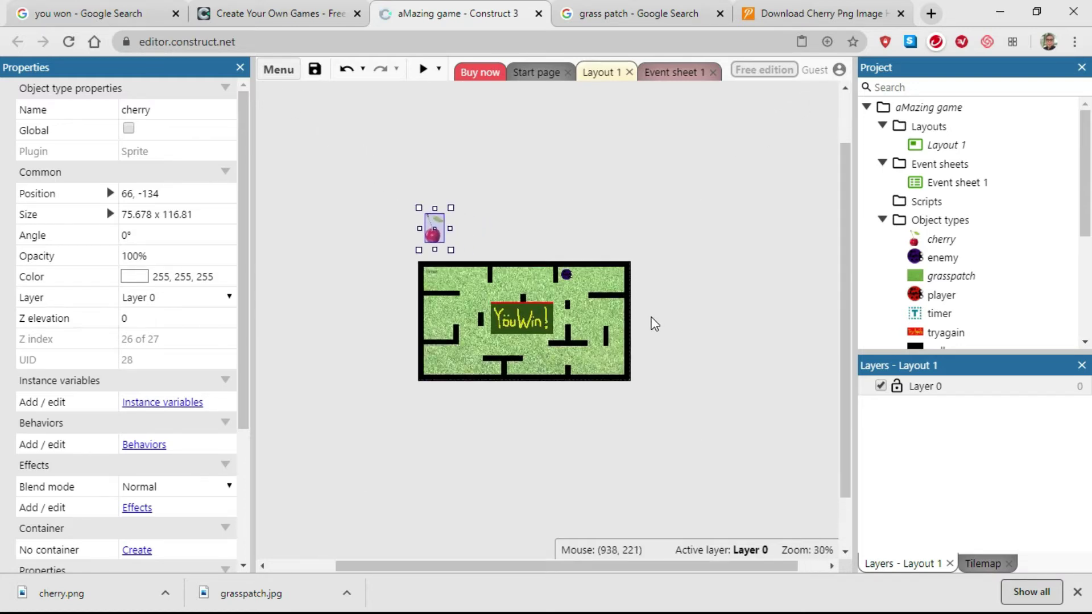
{"action": "scroll", "coordinate": [653, 323], "scroll_direction": "up", "scroll_amount": 4, "text": "ctrl"}
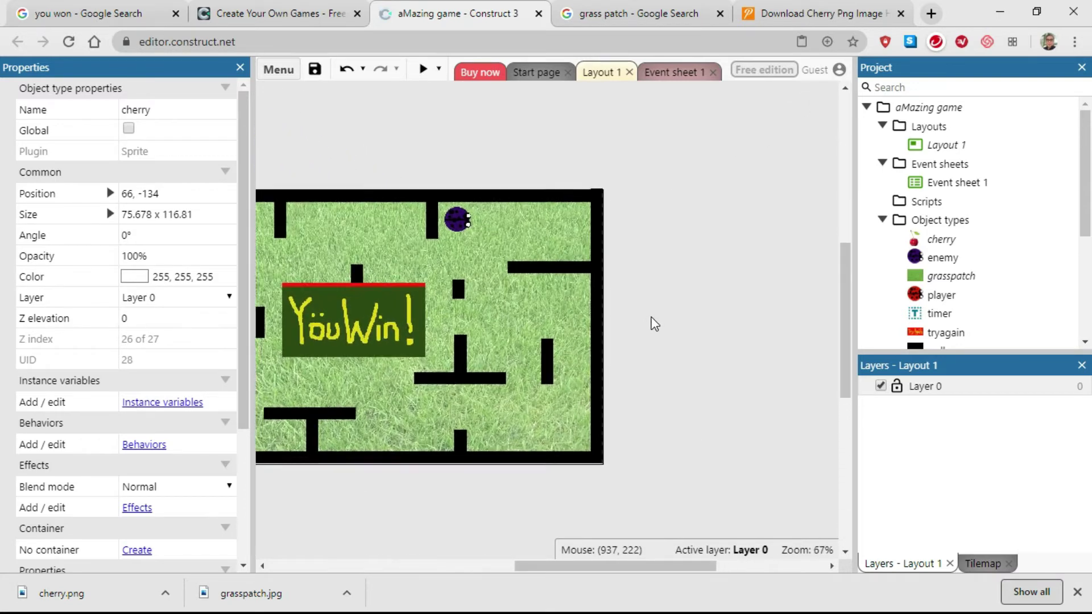
{"action": "scroll", "coordinate": [654, 323], "scroll_direction": "up", "scroll_amount": 2, "text": "ctrl"}
{"action": "left_click_drag", "start_coordinate": [613, 568], "coordinate": [535, 565]}
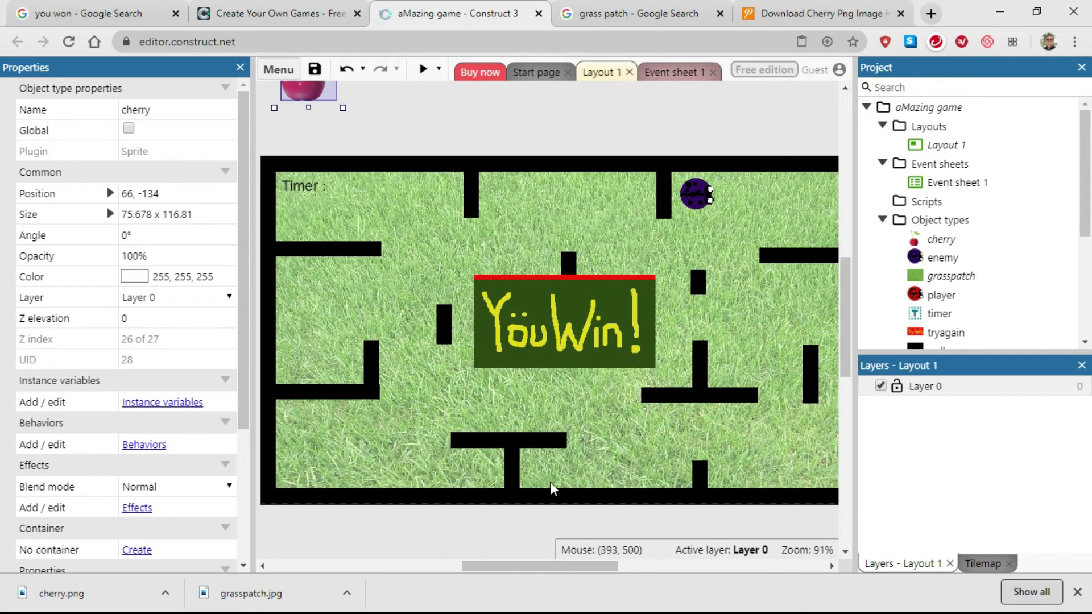
{"action": "scroll", "coordinate": [550, 482], "scroll_direction": "up", "scroll_amount": 3}
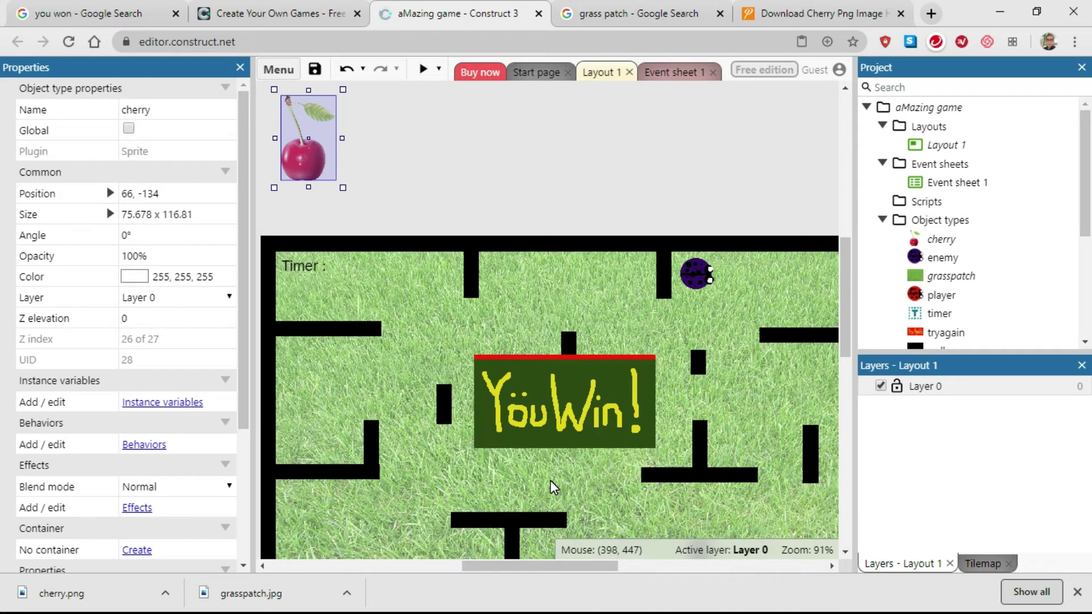
{"action": "scroll", "coordinate": [550, 479], "scroll_direction": "down", "scroll_amount": 3, "text": "ctrl"}
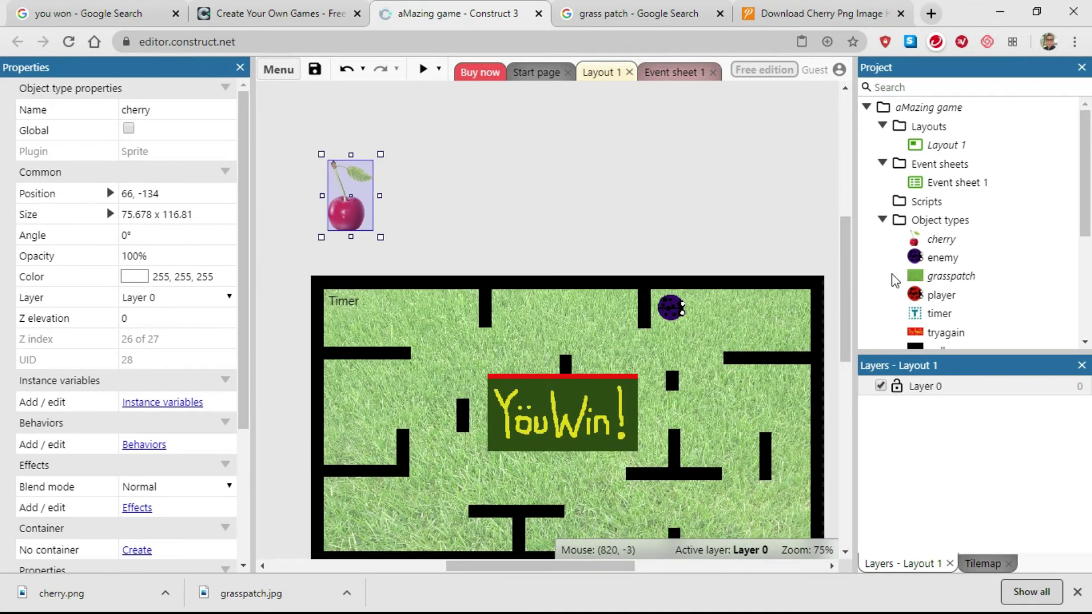
{"action": "mouse_move", "coordinate": [845, 257]}
{"action": "left_mouse_down"}
{"action": "mouse_move", "coordinate": [844, 288]}
{"action": "mouse_move", "coordinate": [850, 278]}
{"action": "left_mouse_up"}
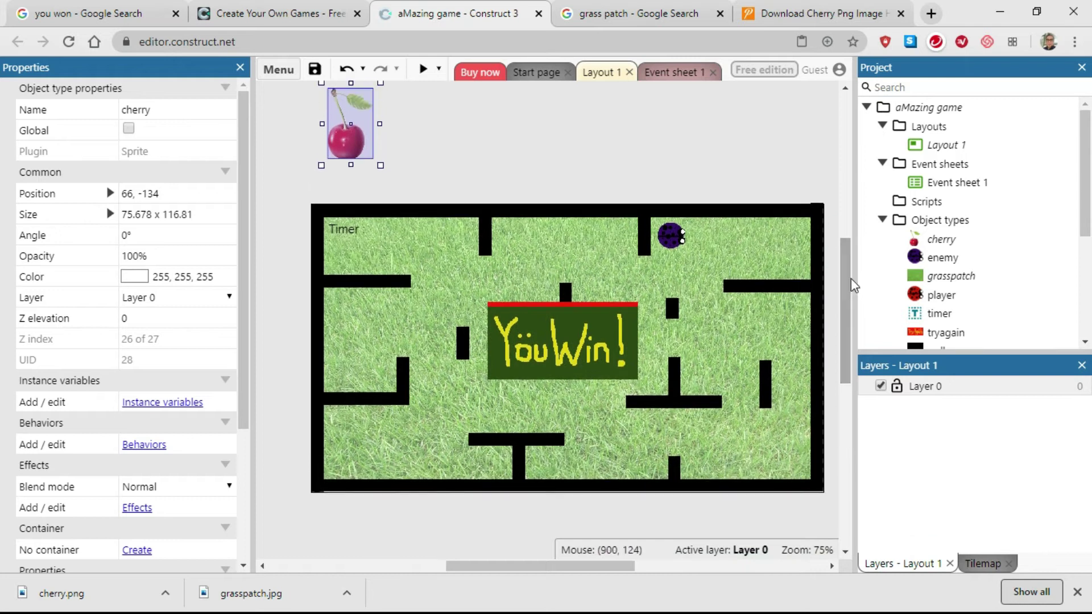
{"action": "left_click_drag", "start_coordinate": [361, 156], "coordinate": [487, 179]}
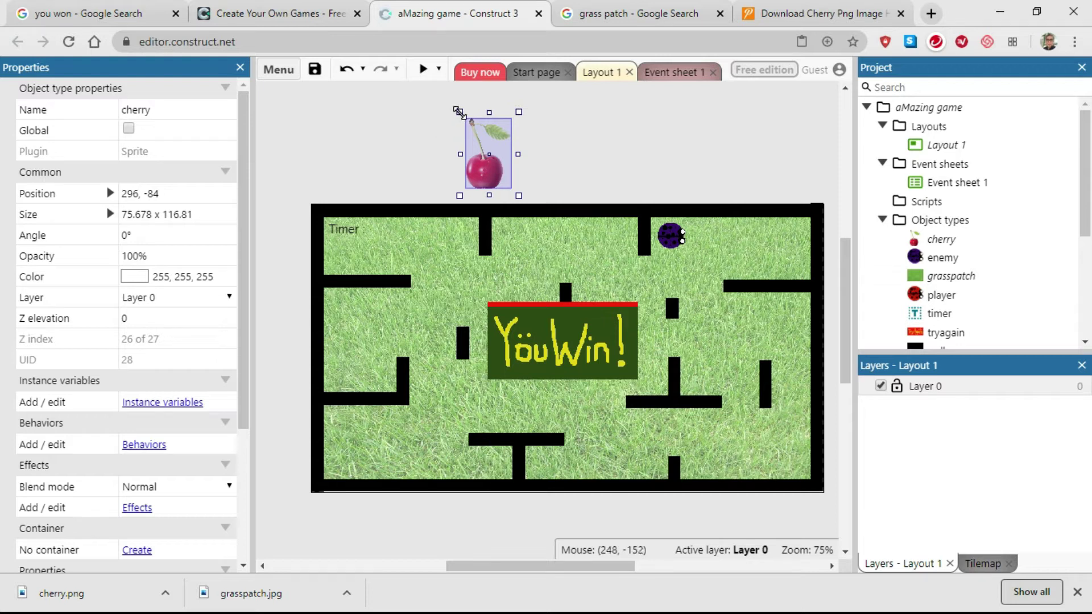
Shrink the cherry sprite to about 44 x 67 and place it just above the maze's upper-left corner
{"action": "left_click_drag", "start_coordinate": [458, 110], "coordinate": [565, 276]}
{"action": "left_click", "coordinate": [619, 164]}
{"action": "left_click", "coordinate": [498, 181]}
{"action": "left_click_drag", "start_coordinate": [488, 287], "coordinate": [354, 181]}
{"action": "left_click", "coordinate": [432, 155]}
{"action": "left_click", "coordinate": [449, 163]}
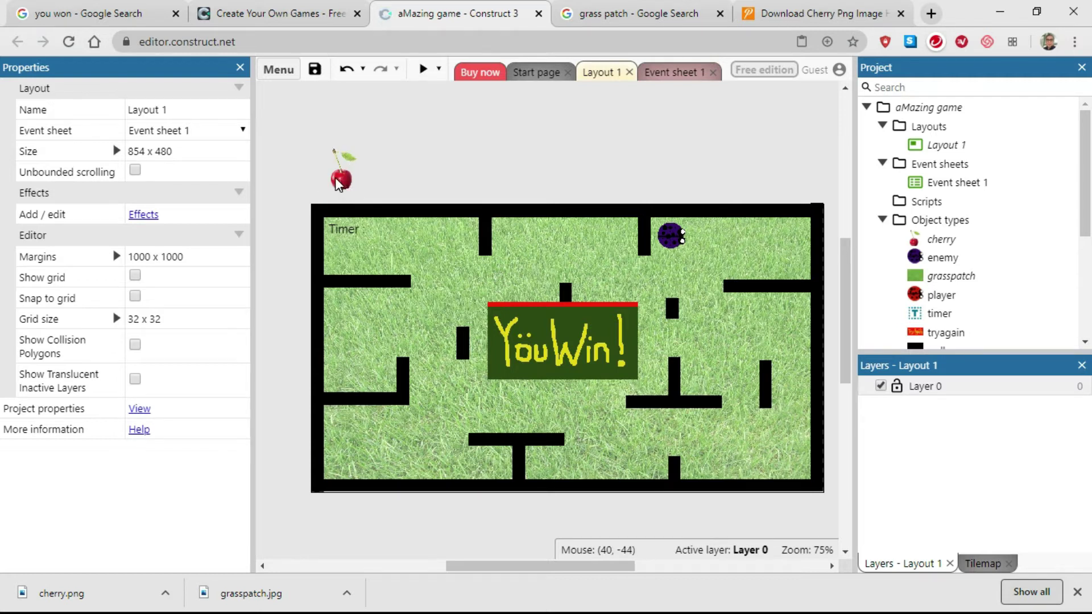
Move the cherry sprite to the maze's upper-left corner at 63, 71, then to its lower-right corner at 790, 407
{"action": "left_click_drag", "start_coordinate": [340, 180], "coordinate": [775, 463]}
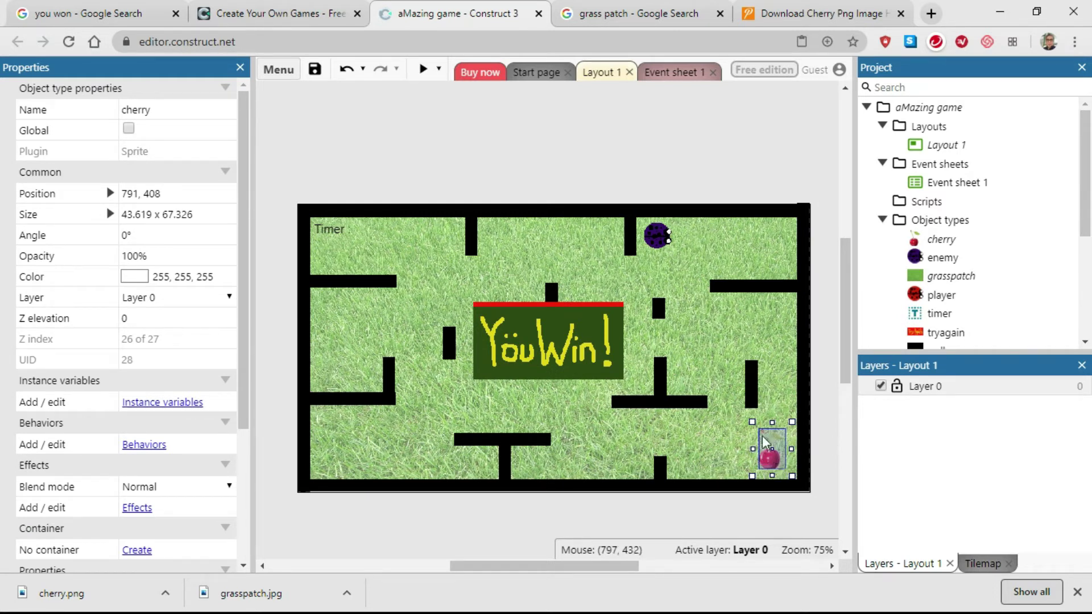
{"action": "left_click", "coordinate": [586, 143]}
{"action": "left_click", "coordinate": [769, 458]}
{"action": "left_click_drag", "start_coordinate": [772, 458], "coordinate": [338, 257]}
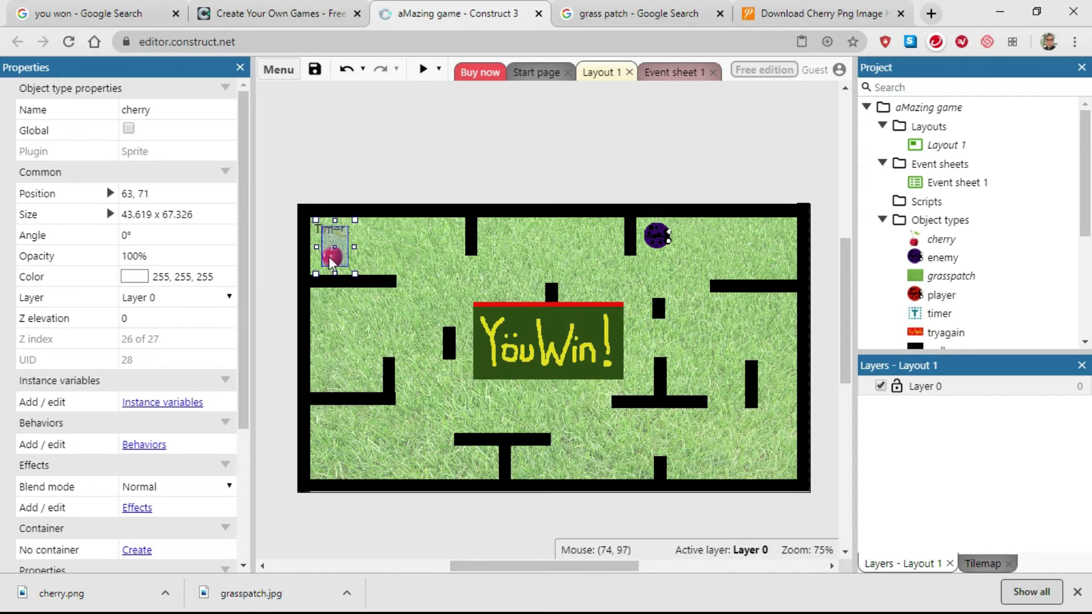
{"action": "left_click_drag", "start_coordinate": [340, 260], "coordinate": [779, 466]}
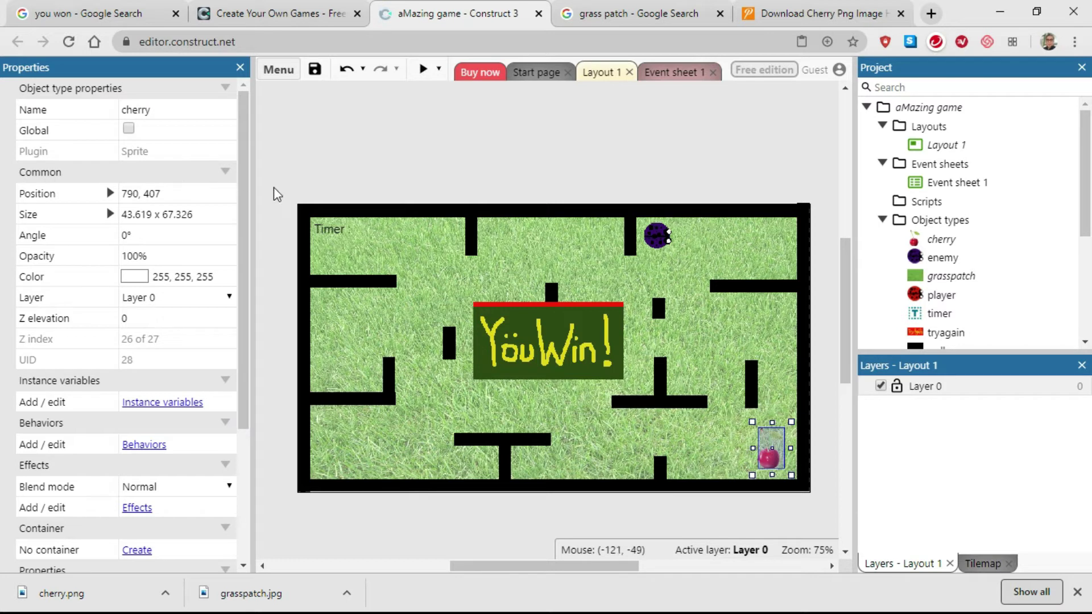
{"action": "left_click", "coordinate": [507, 142]}
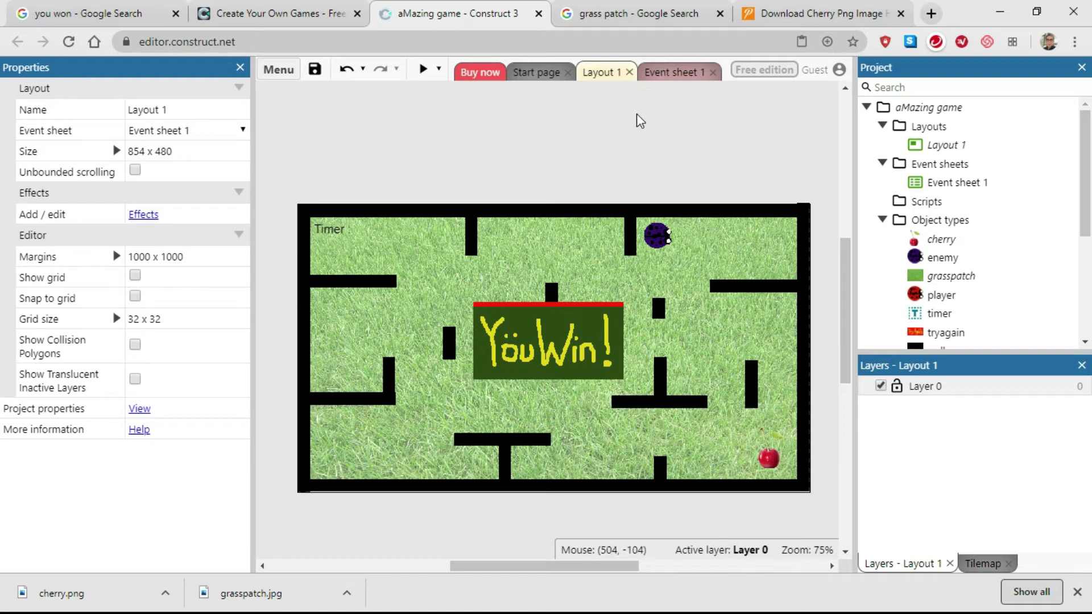
Add a new event at the end of Event sheet 1 using the System condition Every X seconds
{"action": "left_click", "coordinate": [660, 77]}
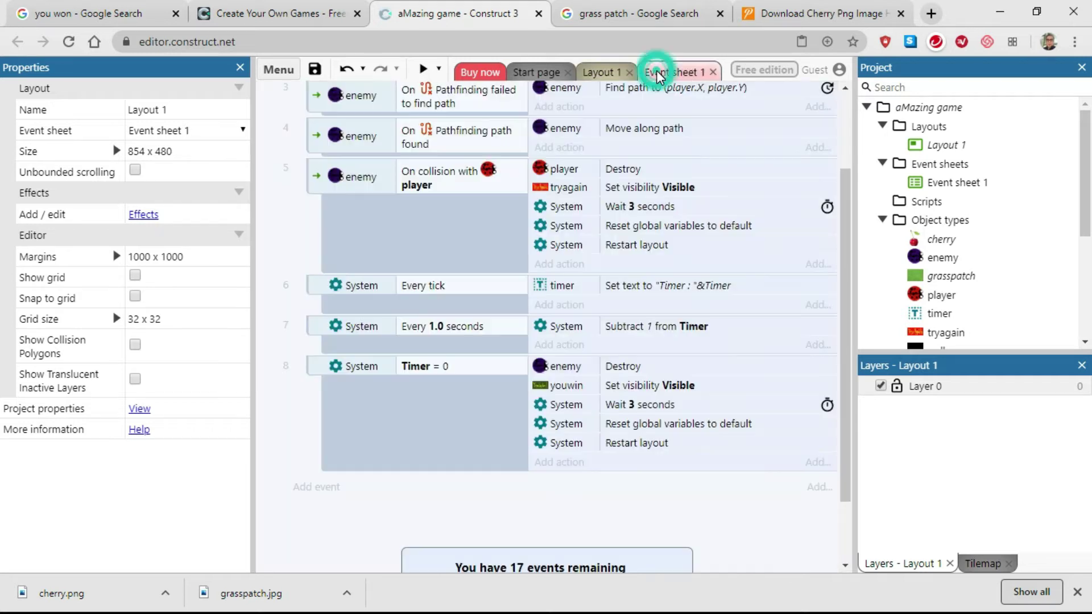
{"action": "scroll", "coordinate": [406, 466], "scroll_direction": "down", "scroll_amount": 2}
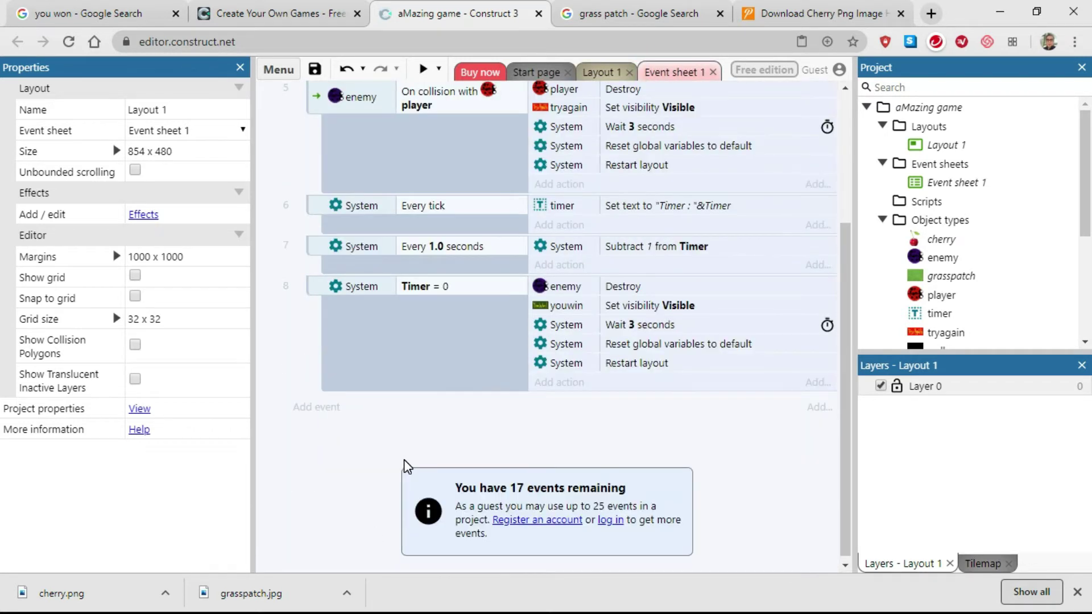
{"action": "left_click", "coordinate": [314, 409]}
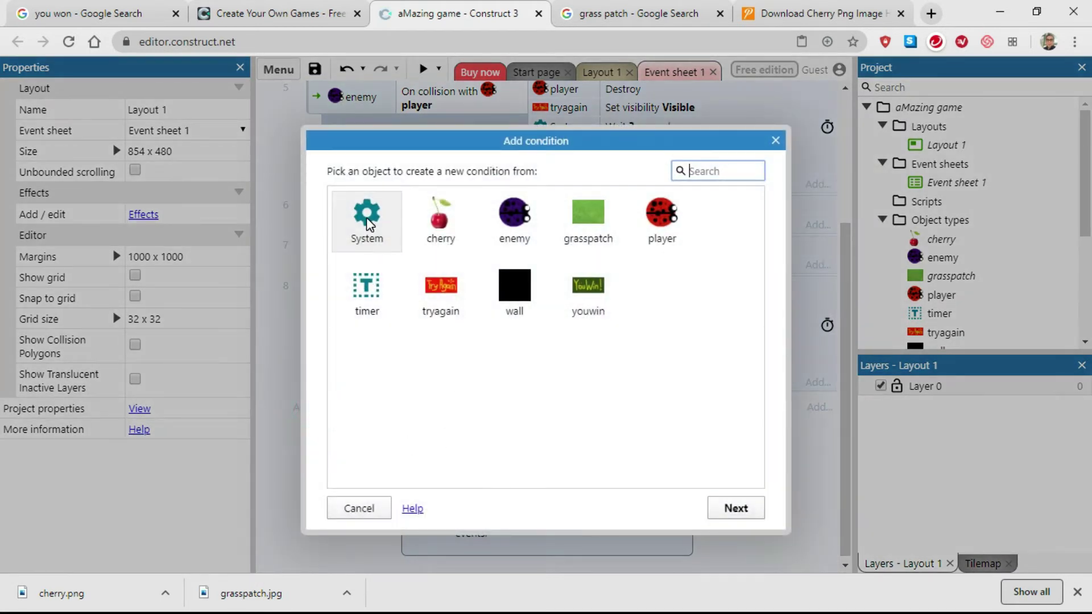
{"action": "left_click", "coordinate": [366, 223]}
{"action": "left_click", "coordinate": [733, 508]}
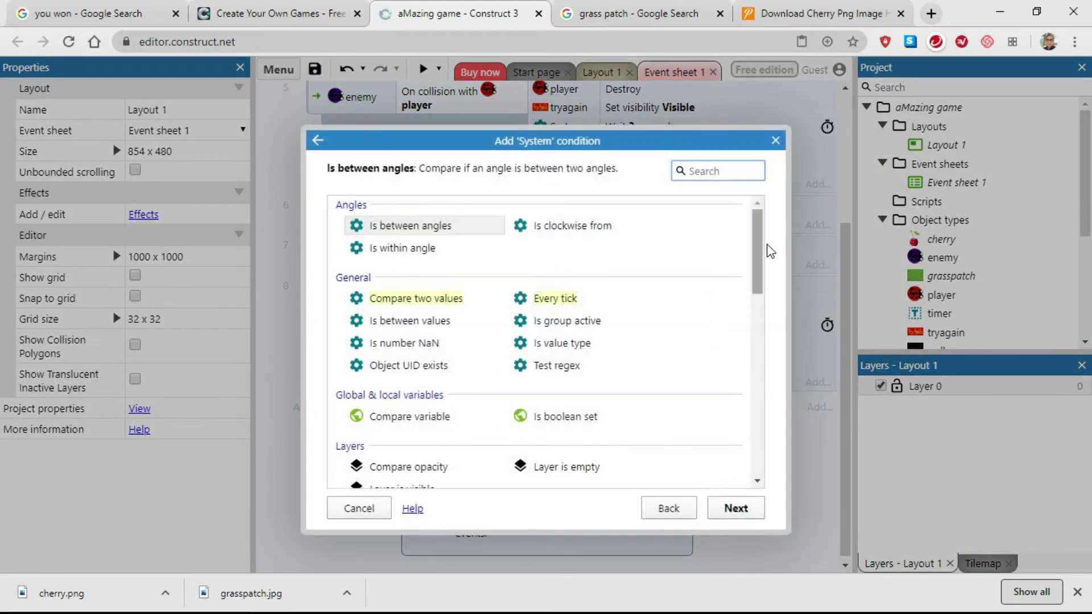
{"action": "left_click_drag", "start_coordinate": [761, 243], "coordinate": [766, 443]}
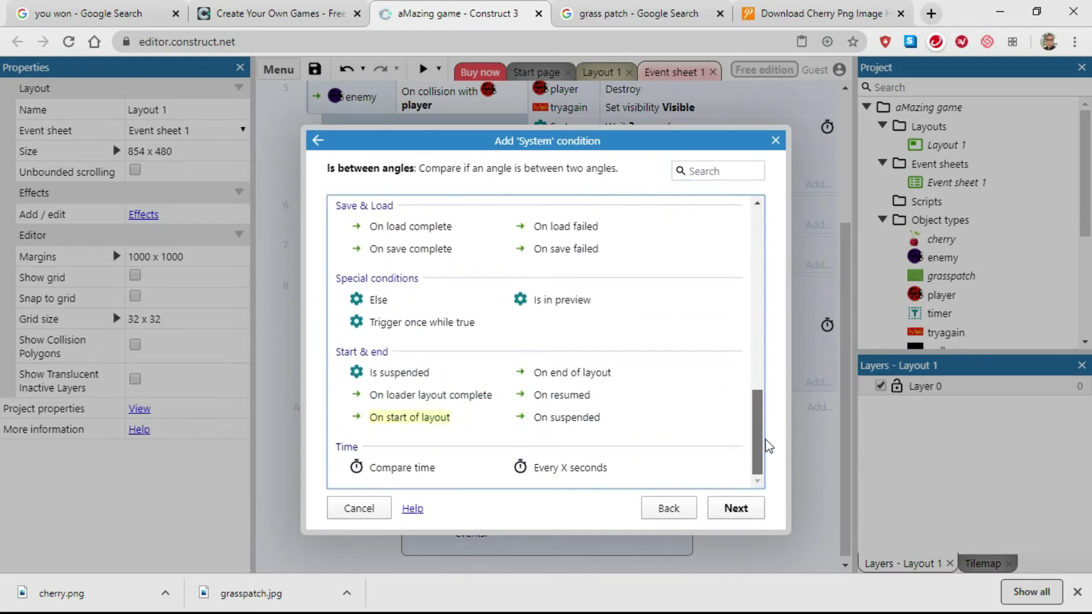
{"action": "left_click", "coordinate": [585, 471]}
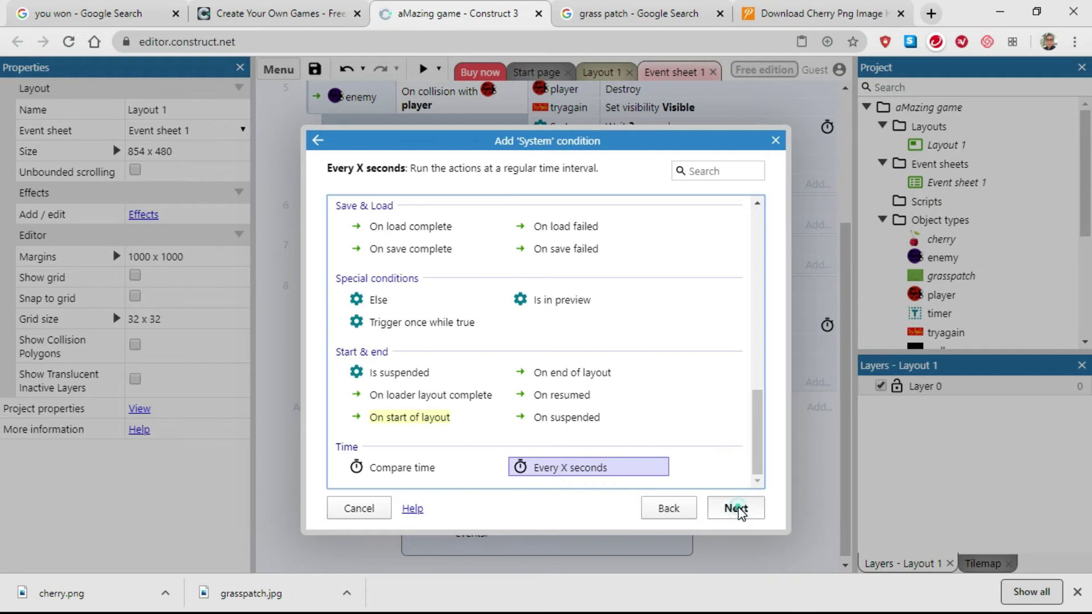
{"action": "left_click", "coordinate": [735, 508]}
Set the interval of the Every X seconds condition to random(1,3) and finish the condition
{"action": "left_click", "coordinate": [506, 205]}
{"action": "double_click", "coordinate": [482, 205]}
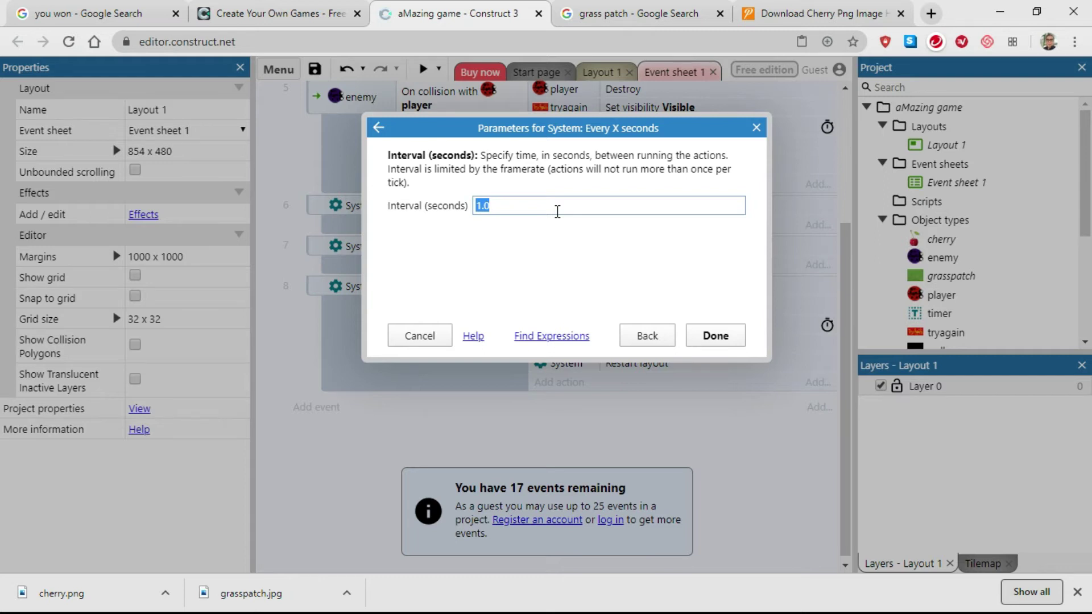
{"action": "type", "text": "random"}
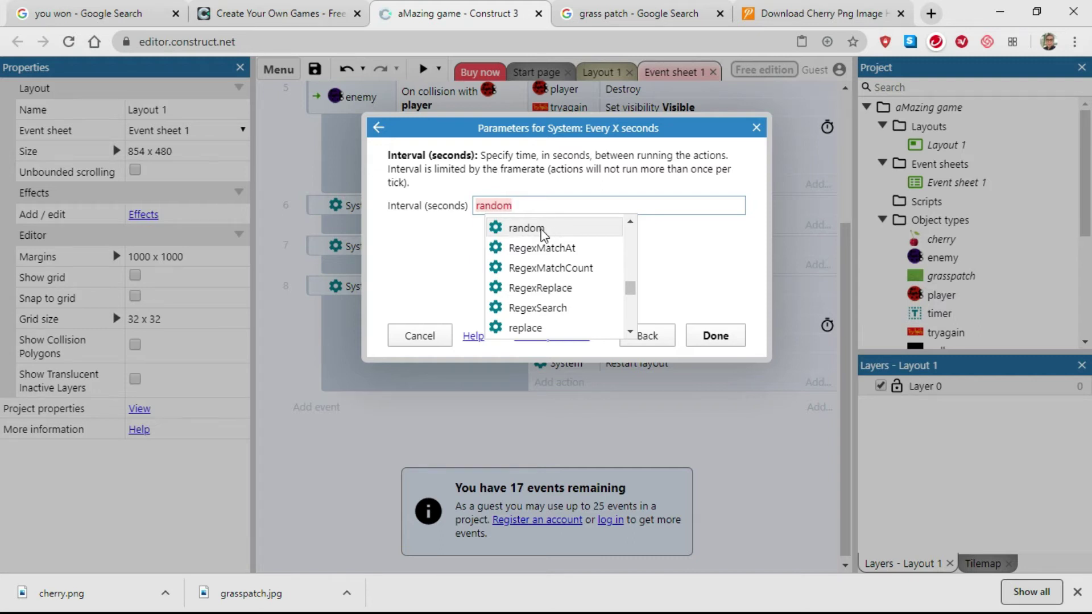
{"action": "left_click", "coordinate": [537, 232]}
{"action": "left_click", "coordinate": [529, 233]}
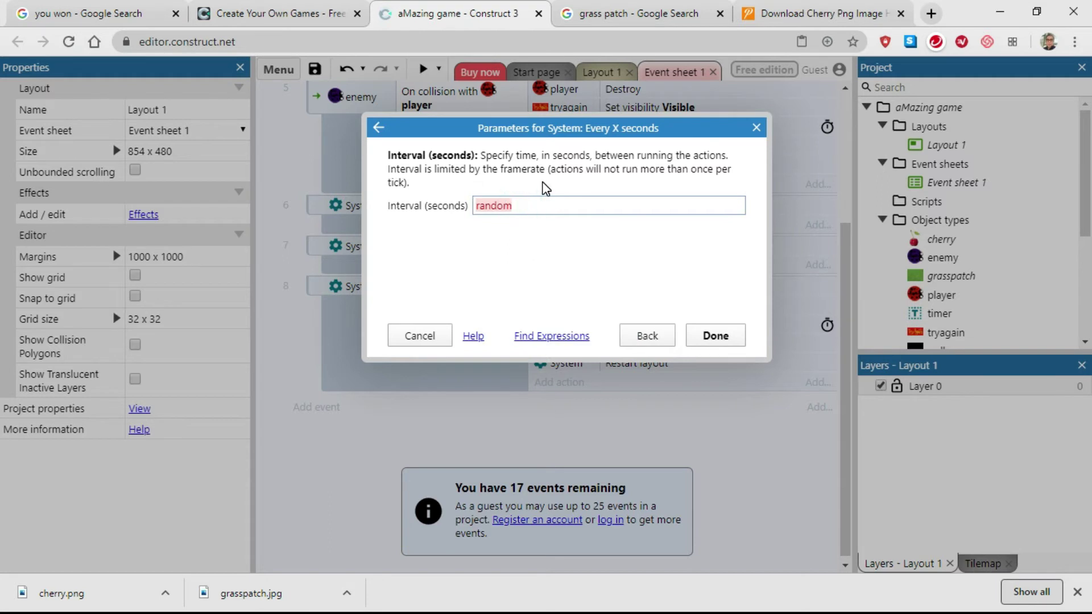
{"action": "type", "text": "(1,3)"}
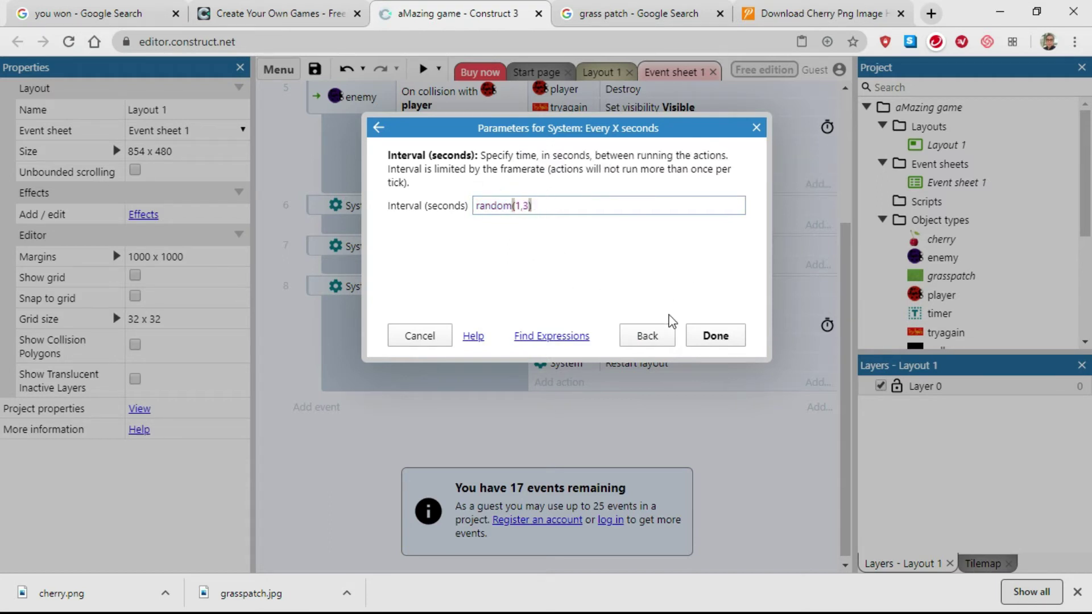
{"action": "left_click", "coordinate": [715, 338]}
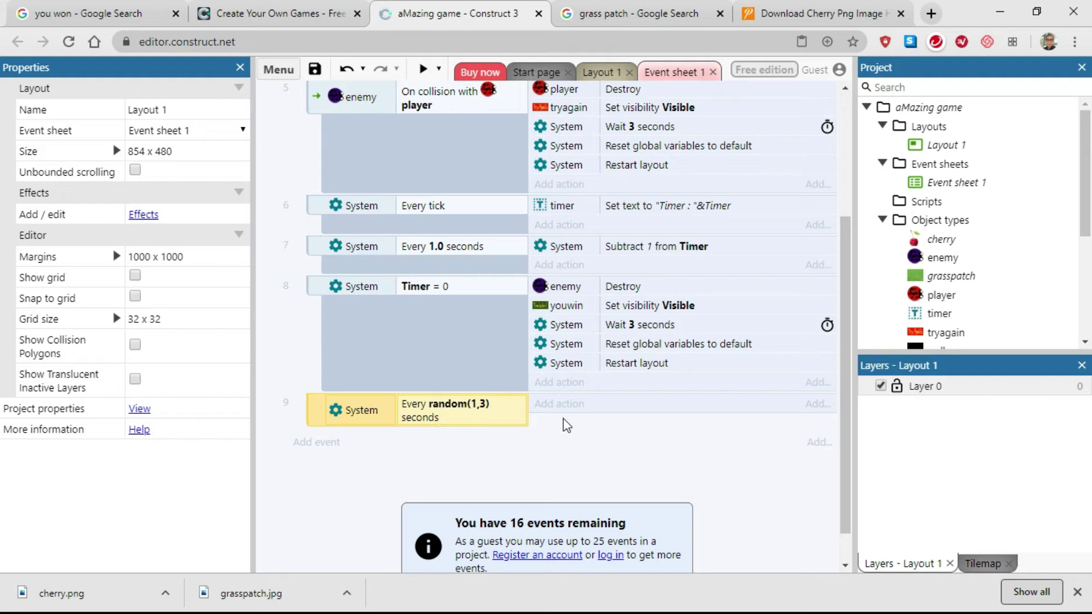
Add a System Create object action to the random(1,3) seconds event, with cherry as the object to create
{"action": "left_click", "coordinate": [556, 405]}
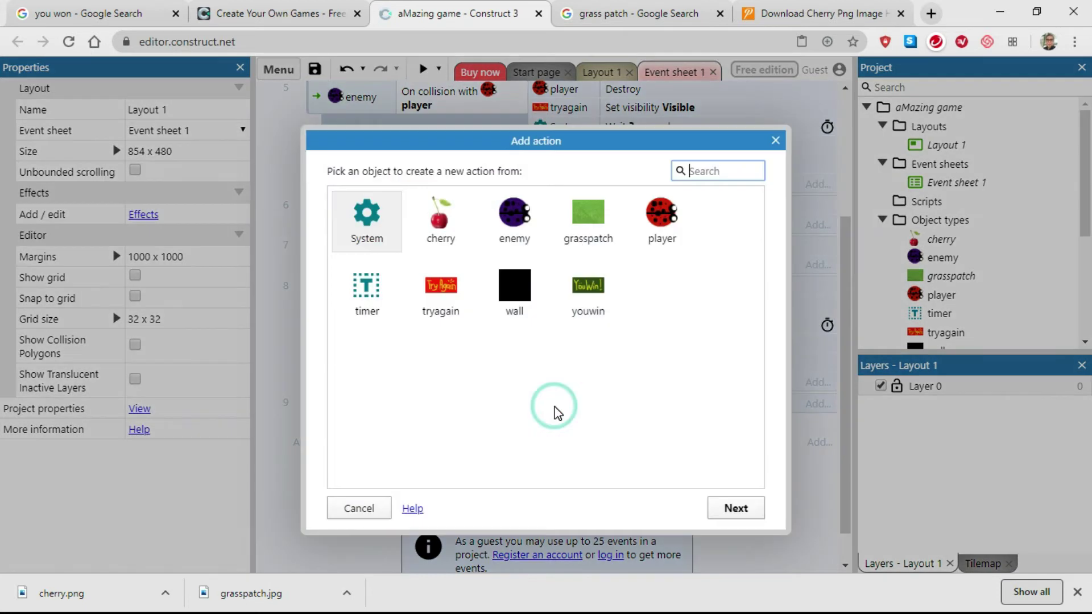
{"action": "left_click", "coordinate": [375, 227]}
{"action": "left_click", "coordinate": [760, 515]}
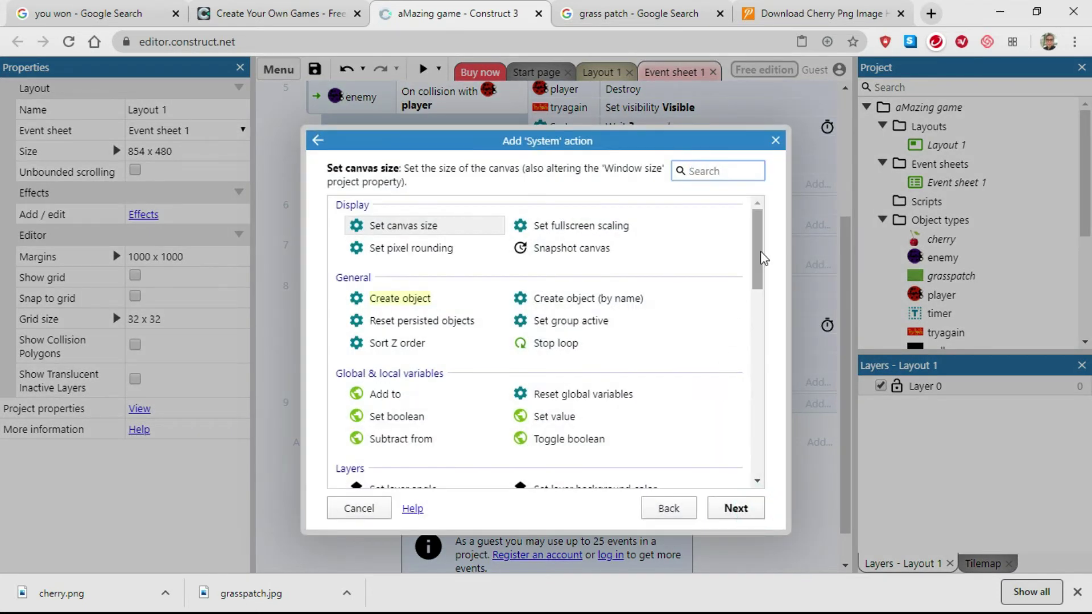
{"action": "mouse_move", "coordinate": [760, 244]}
{"action": "left_mouse_down"}
{"action": "mouse_move", "coordinate": [756, 273]}
{"action": "mouse_move", "coordinate": [758, 247]}
{"action": "left_mouse_up"}
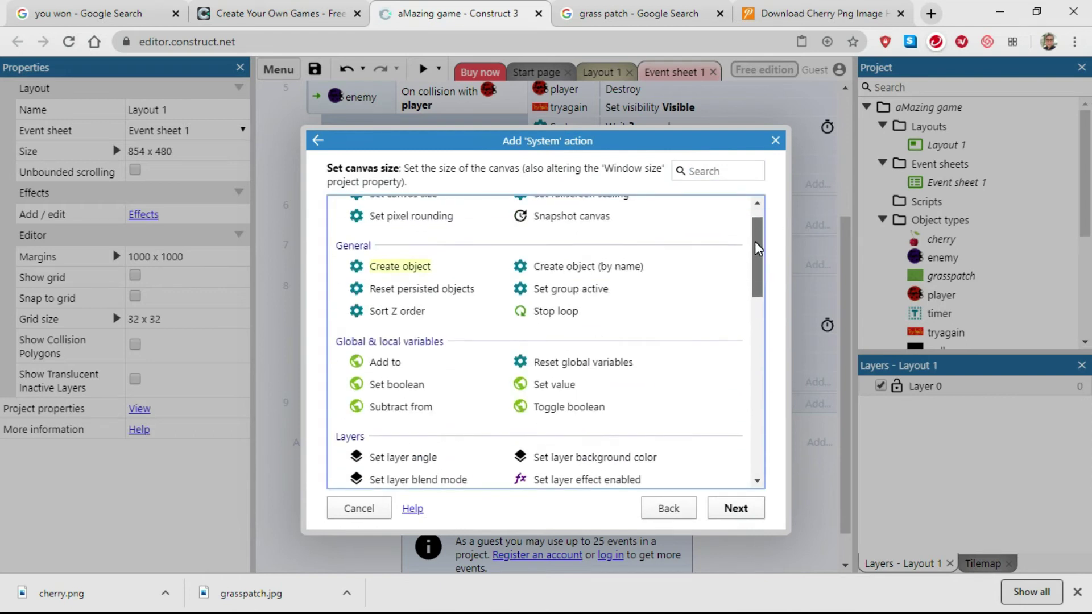
{"action": "left_click", "coordinate": [378, 267]}
{"action": "left_click", "coordinate": [730, 508]}
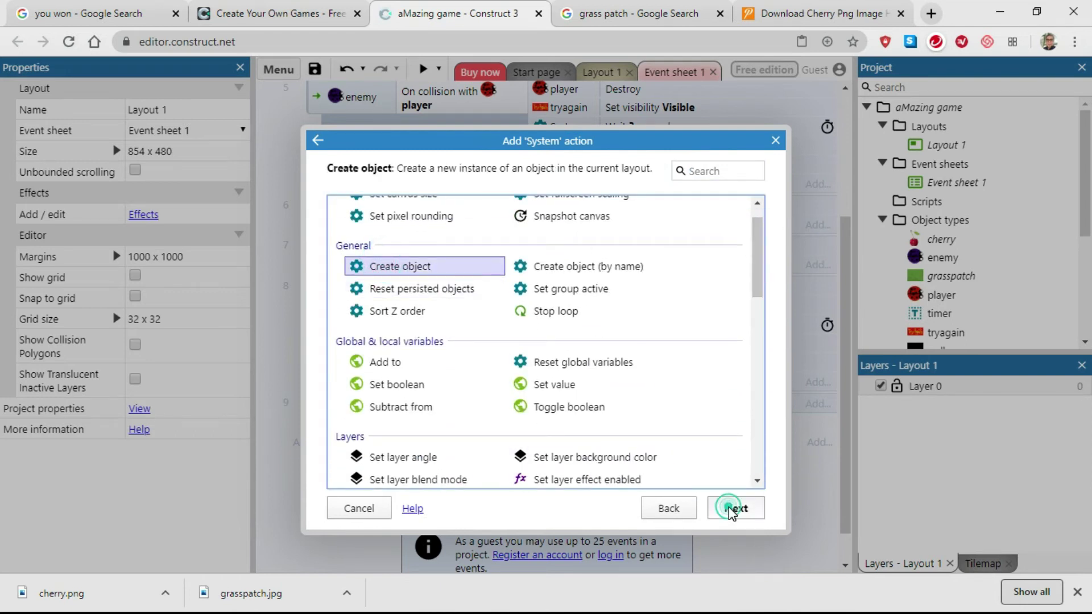
{"action": "left_click", "coordinate": [554, 202]}
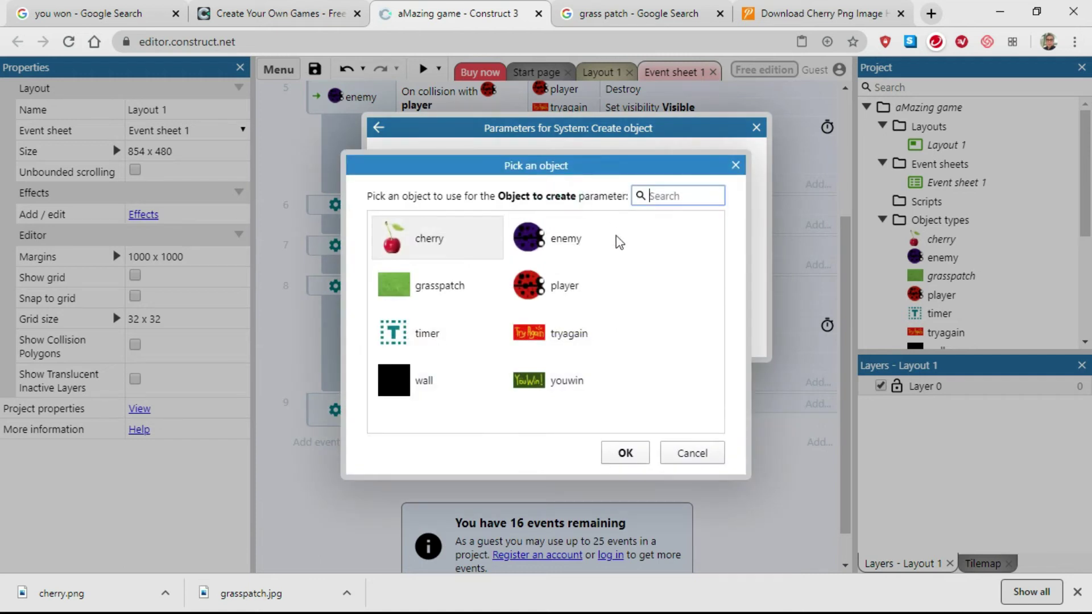
{"action": "left_click", "coordinate": [410, 253]}
{"action": "left_click", "coordinate": [625, 453]}
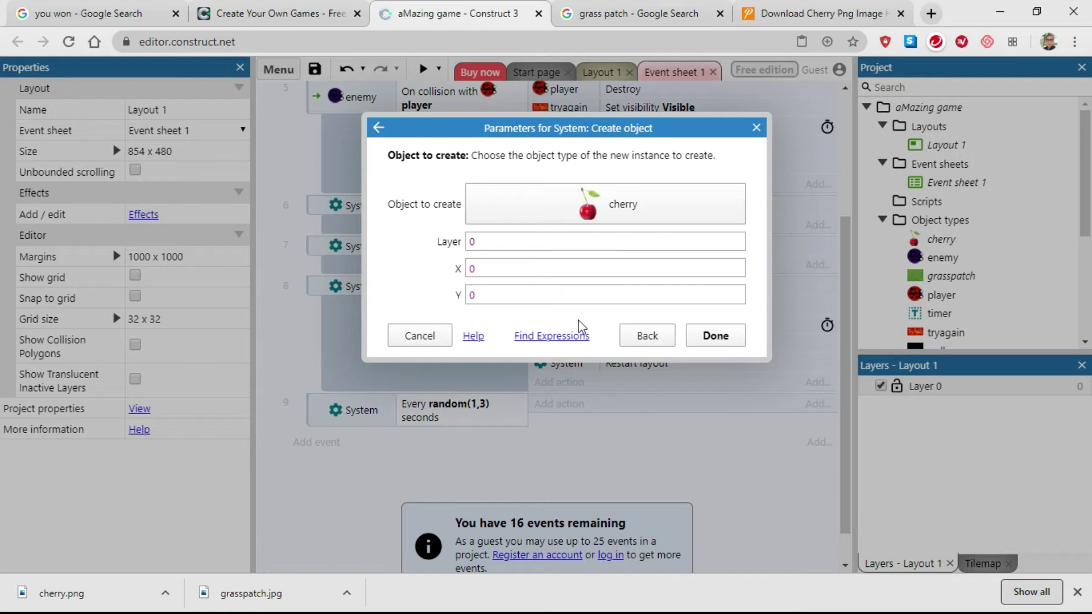
Set the X coordinate of the created cherry to random(63,710)
{"action": "left_click", "coordinate": [469, 269]}
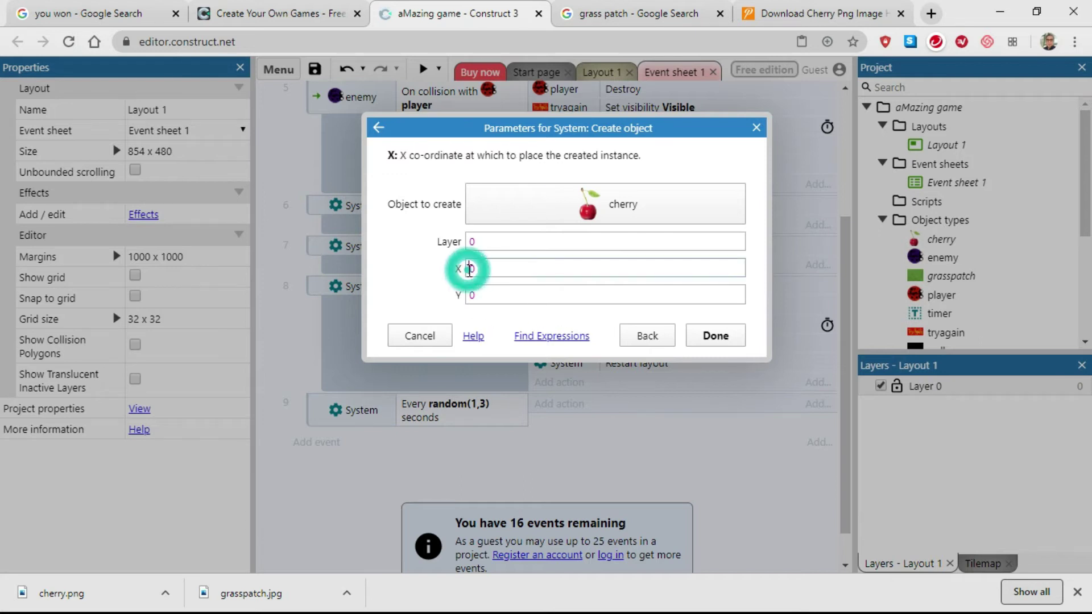
{"action": "double_click", "coordinate": [470, 269]}
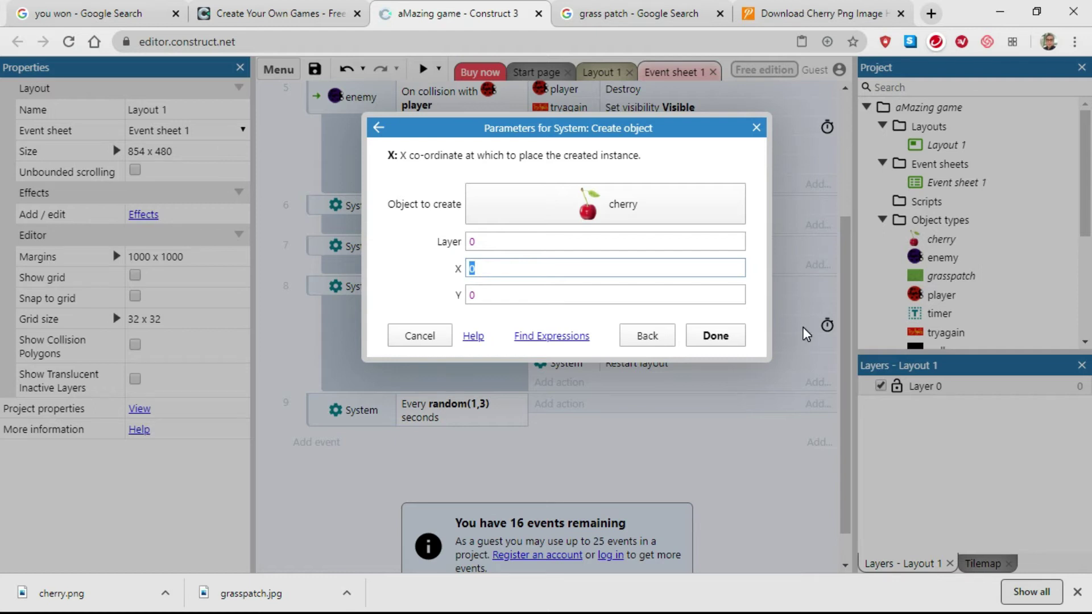
{"action": "type", "text": "r"}
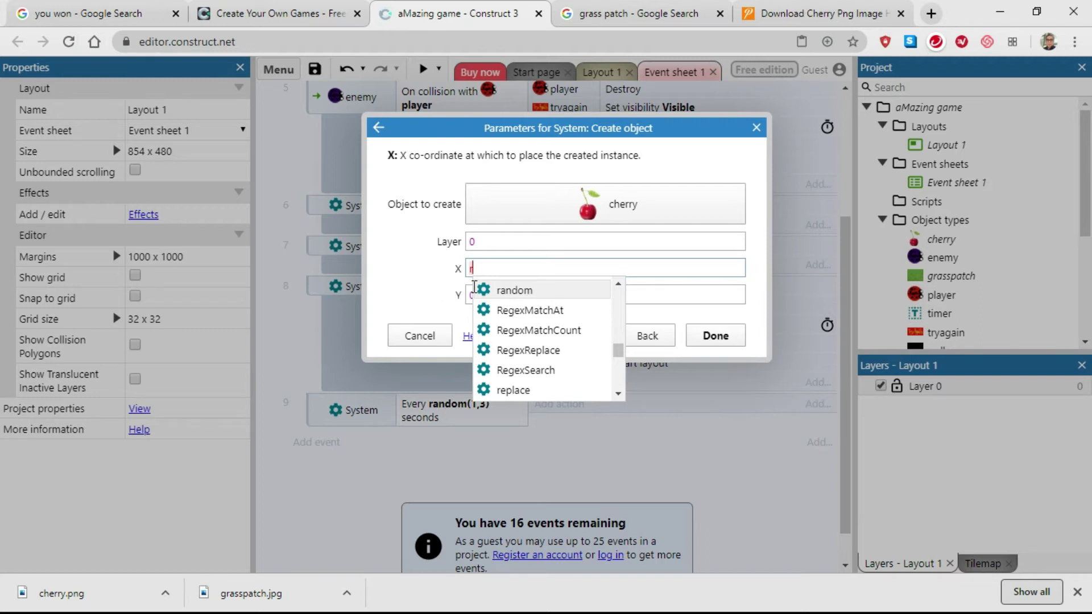
{"action": "left_click", "coordinate": [509, 290]}
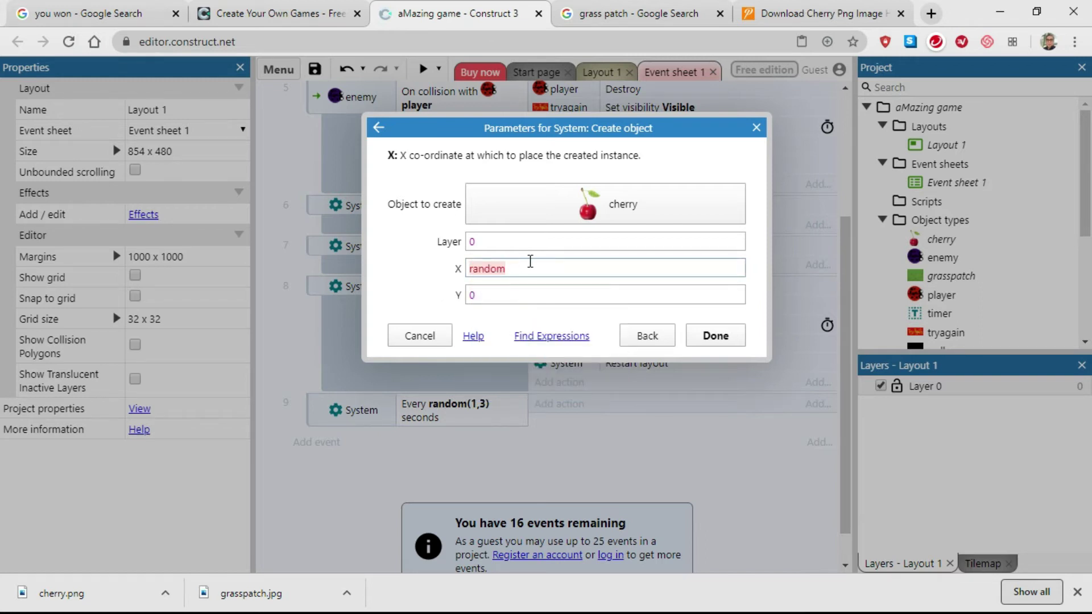
{"action": "type", "text": "(63,710"}
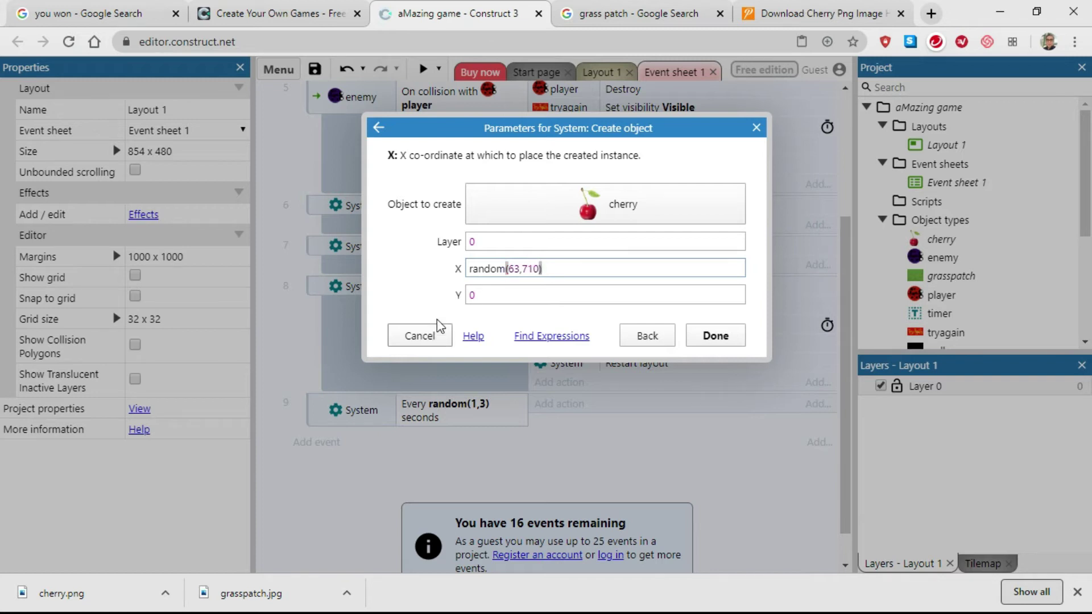
Set the Y coordinate of the created cherry to random(71,407) and finish the action
{"action": "left_click", "coordinate": [469, 293]}
{"action": "key", "text": "Delete"}
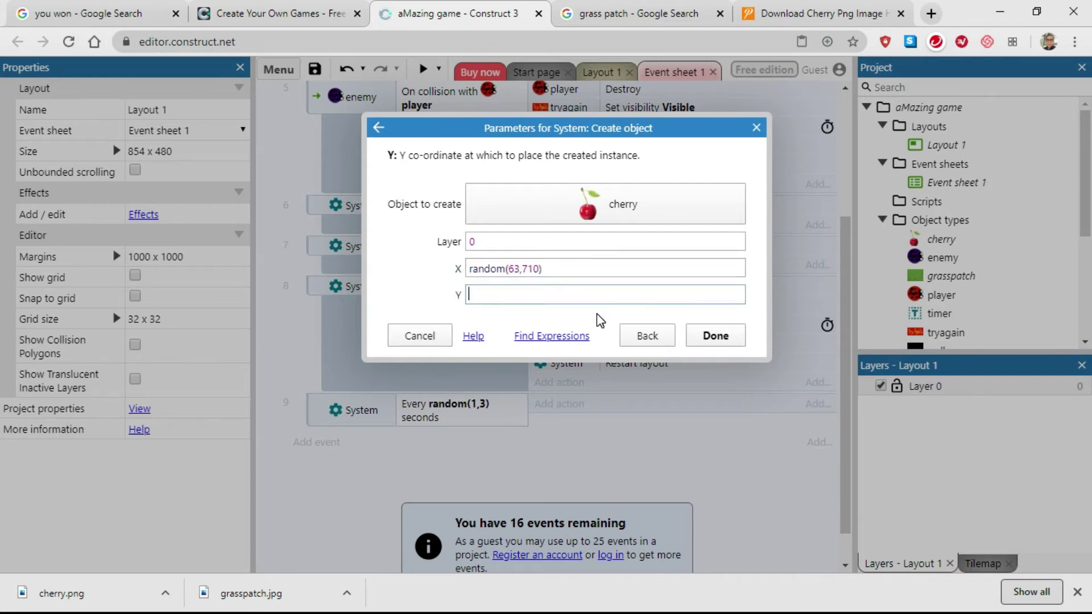
{"action": "type", "text": "random"}
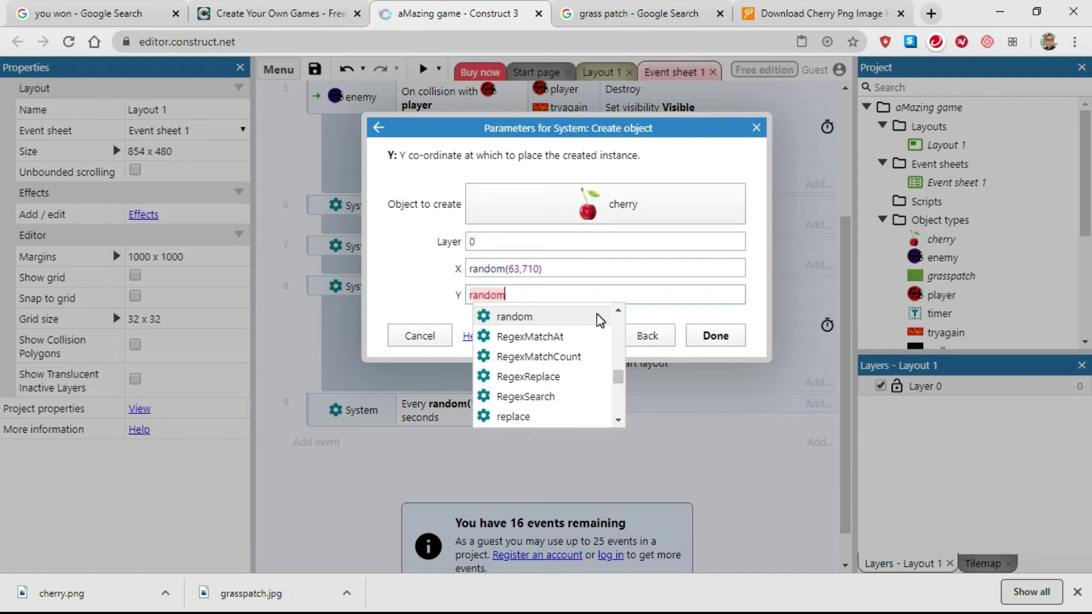
{"action": "left_click", "coordinate": [514, 316]}
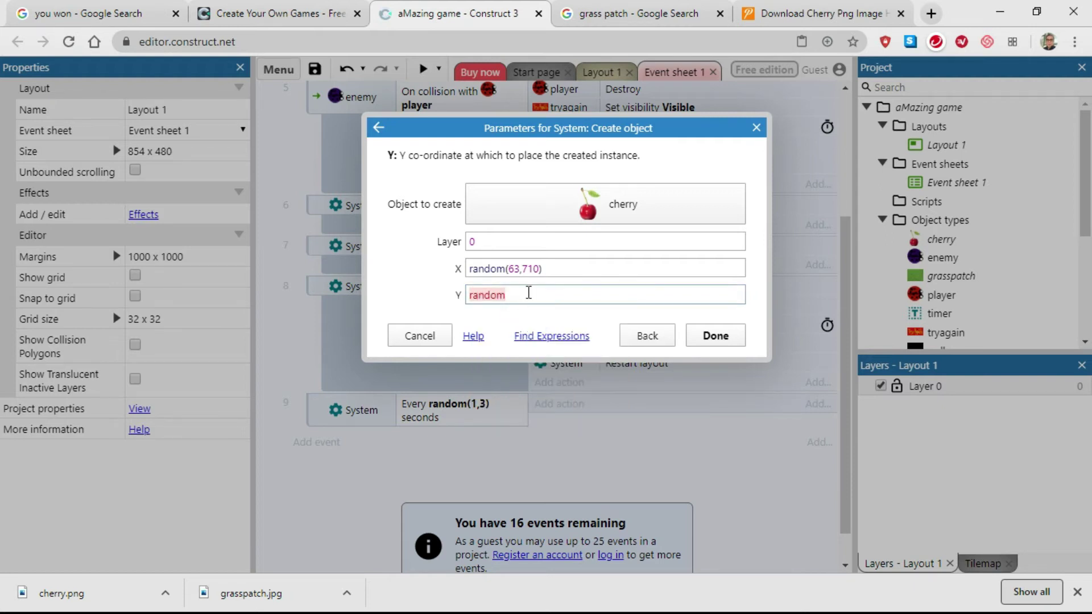
{"action": "type", "text": "("}
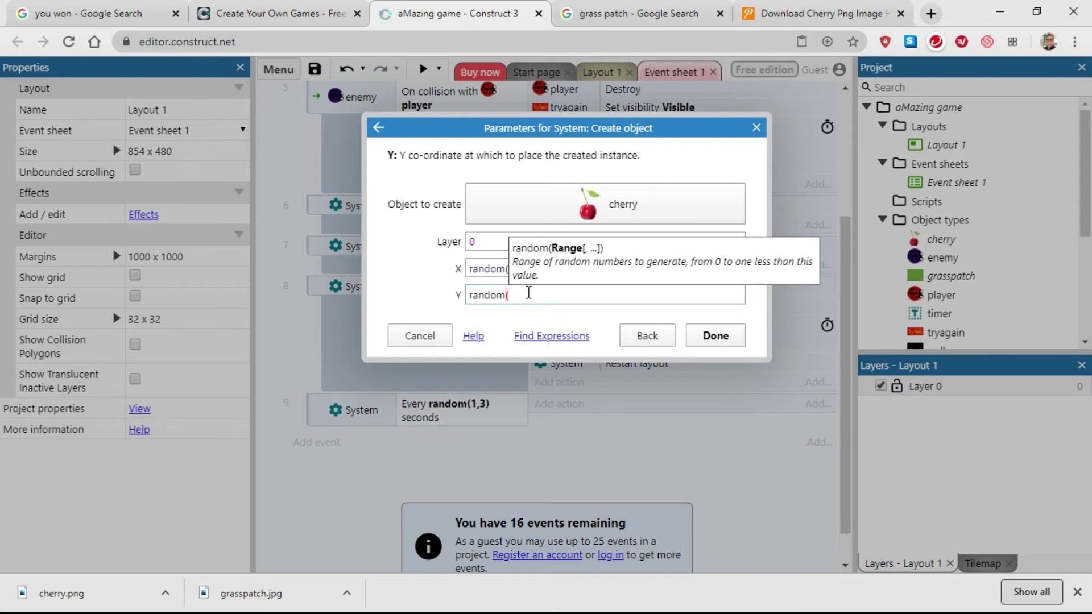
{"action": "type", "text": "71)"}
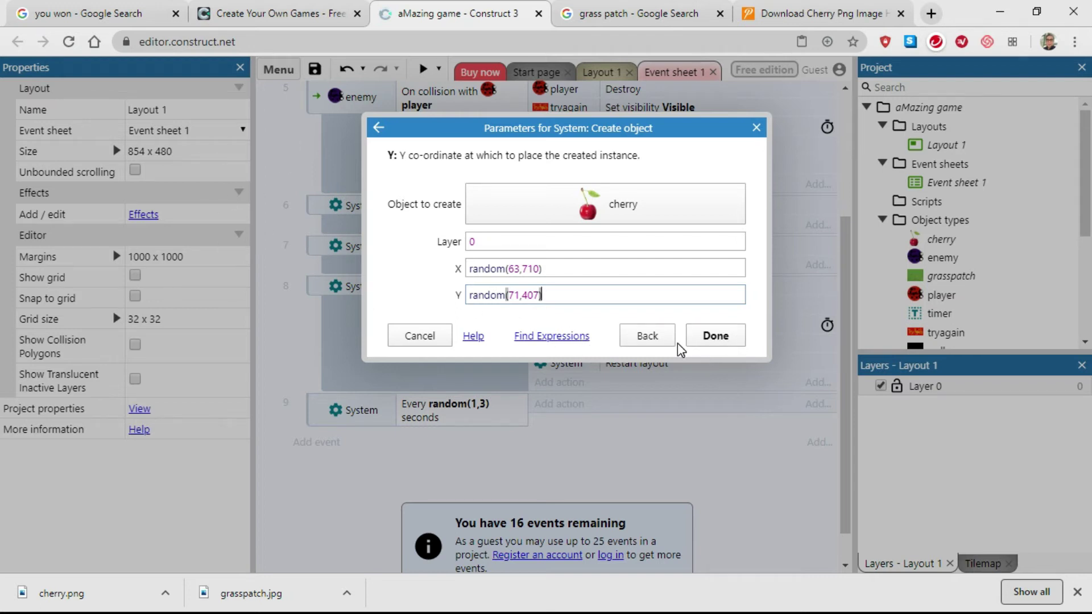
{"action": "left_click", "coordinate": [725, 340]}
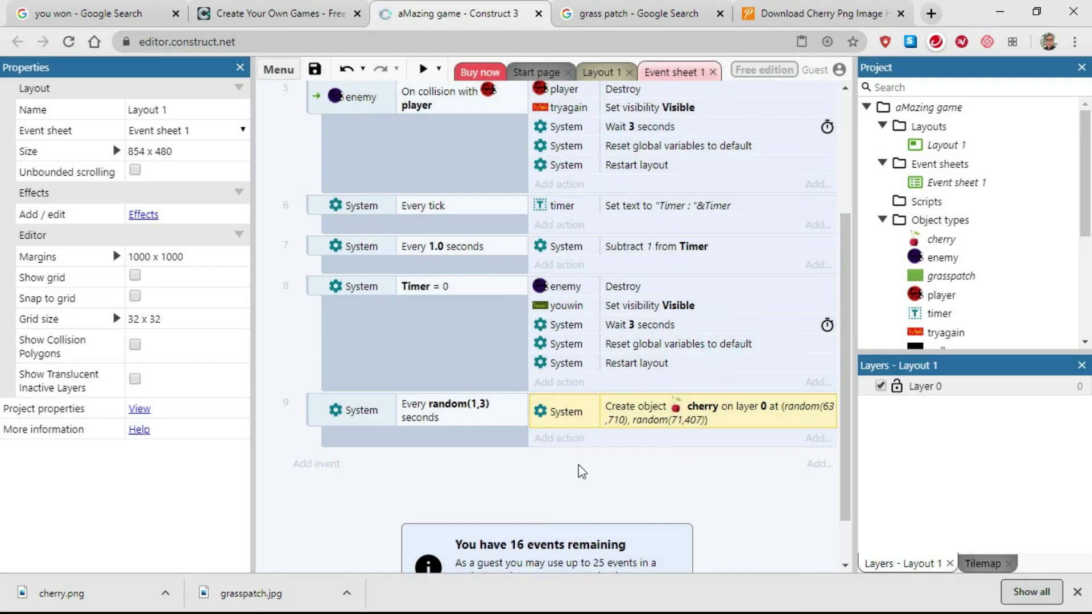
Preview the game, steer the player around the maze to test the random cherry spawning, and close the preview
{"action": "left_click", "coordinate": [423, 69]}
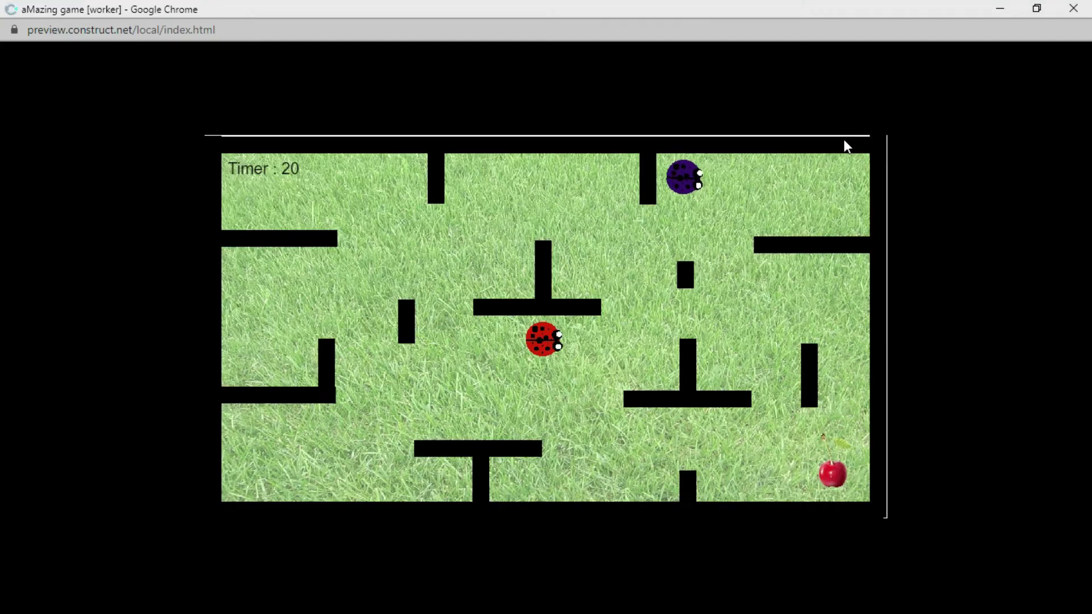
{"action": "key", "text": "Left"}
{"action": "key", "text": "Up"}
{"action": "key", "text": "Right"}
{"action": "key", "text": "Down"}
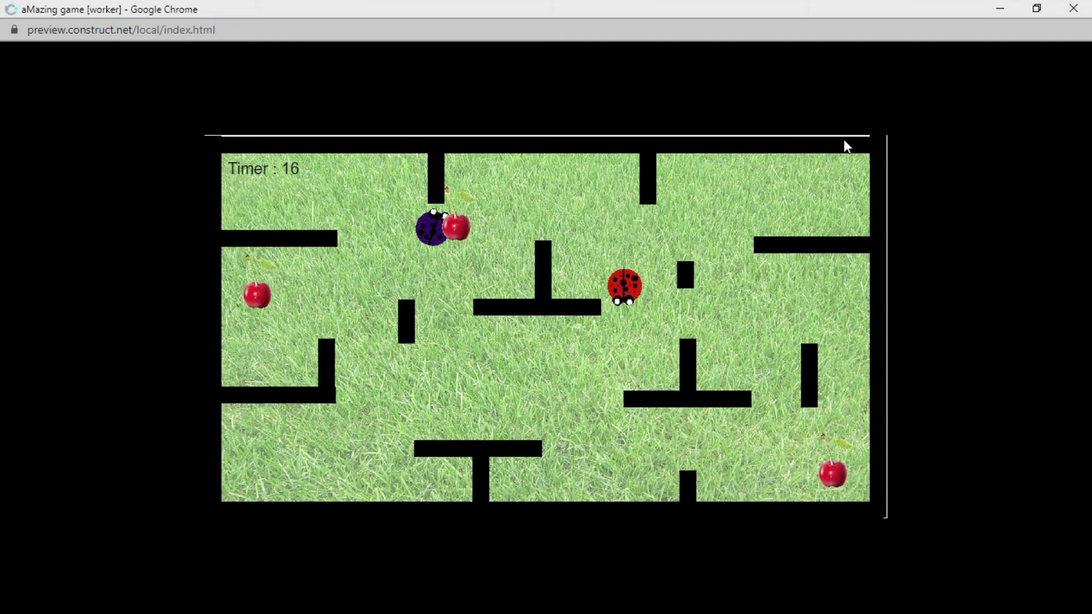
{"action": "key", "text": "Left"}
{"action": "key", "text": "Up"}
{"action": "key", "text": "Left"}
{"action": "key", "text": "Right"}
{"action": "key", "text": "Up"}
{"action": "key", "text": "Up"}
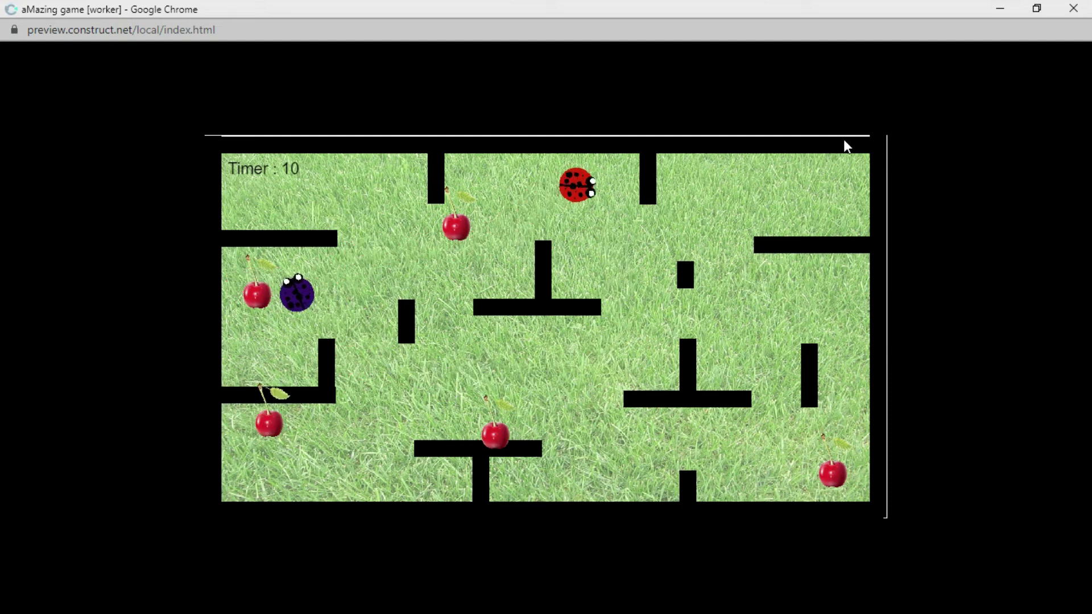
{"action": "key", "text": "Down"}
{"action": "key", "text": "Left"}
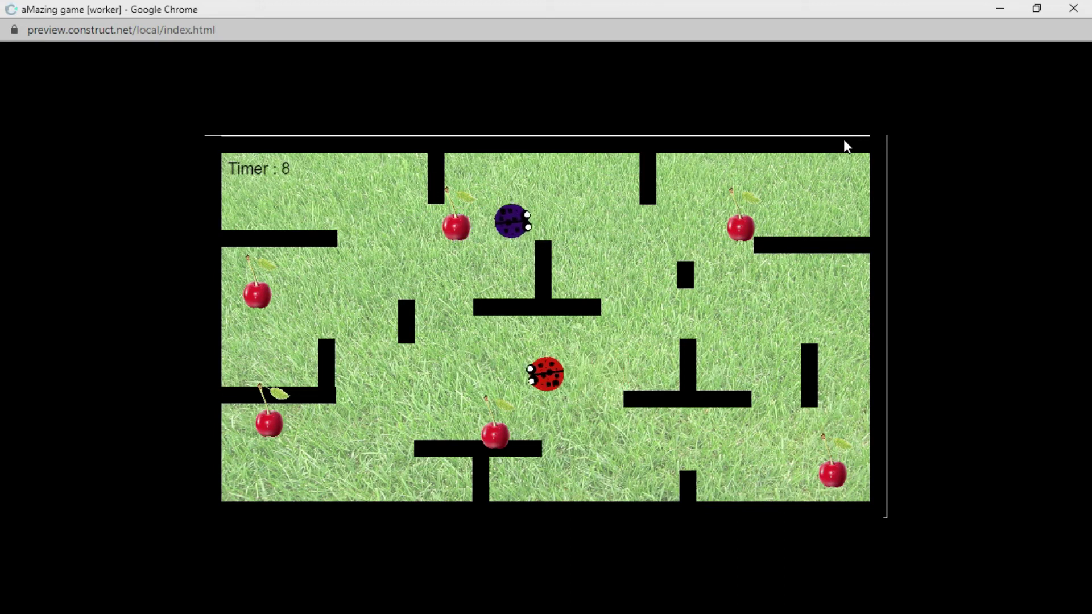
{"action": "key", "text": "Down"}
{"action": "key", "text": "Left"}
{"action": "key", "text": "Up"}
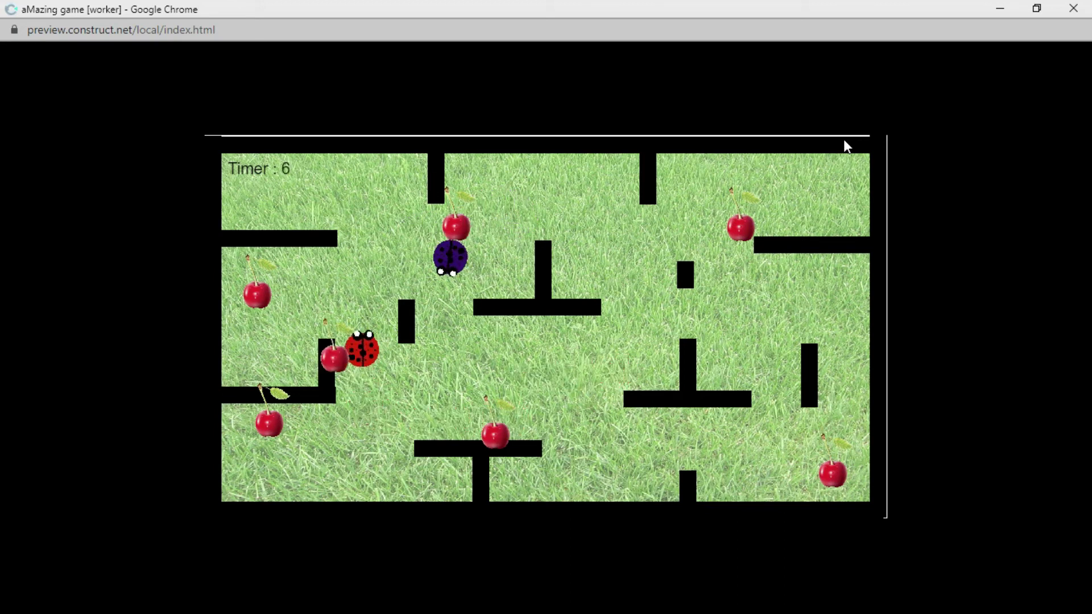
{"action": "key", "text": "Left"}
{"action": "key", "text": "Up"}
{"action": "key", "text": "Right"}
{"action": "key", "text": "Down"}
{"action": "key", "text": "Up"}
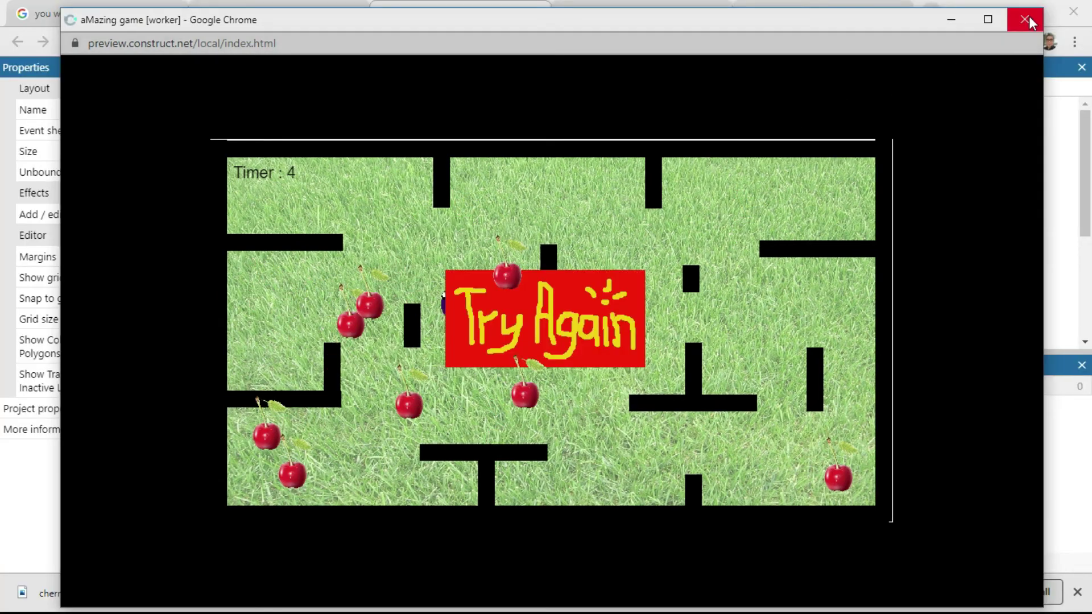
{"action": "left_click", "coordinate": [1023, 19]}
Set the initial value of the Timer global variable to 120
{"action": "scroll", "coordinate": [514, 239], "scroll_direction": "up", "scroll_amount": 4}
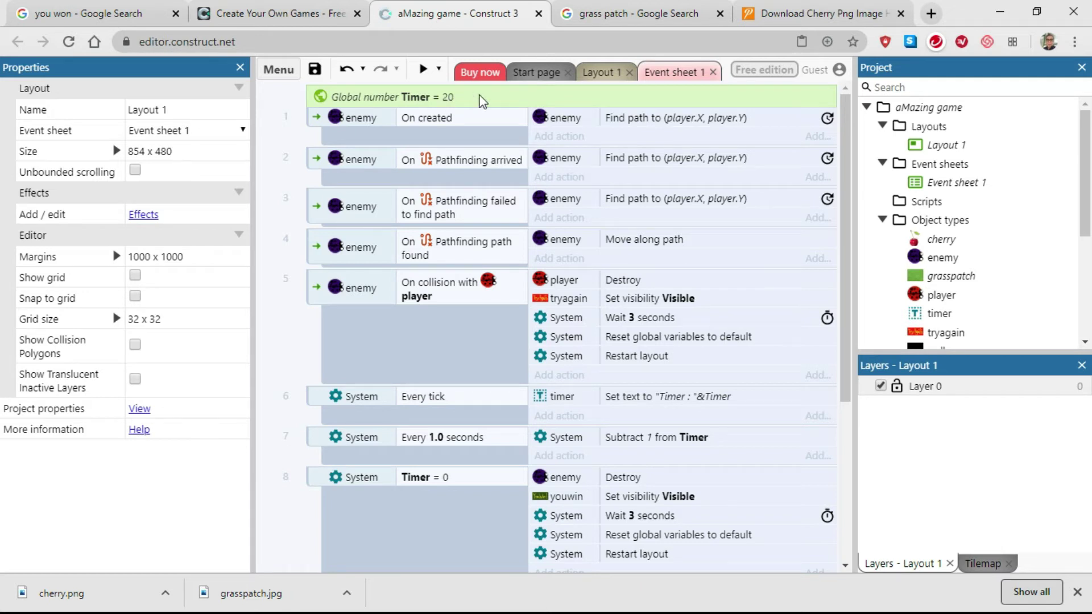
{"action": "double_click", "coordinate": [446, 102]}
{"action": "left_click", "coordinate": [479, 284]}
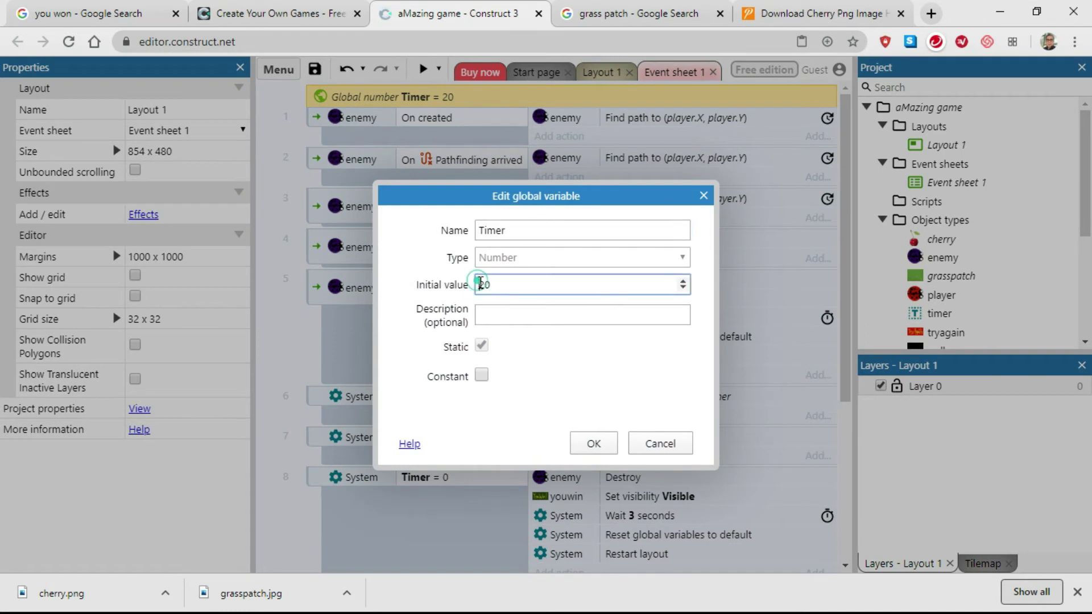
{"action": "type", "text": "1"}
{"action": "left_click", "coordinate": [593, 444]}
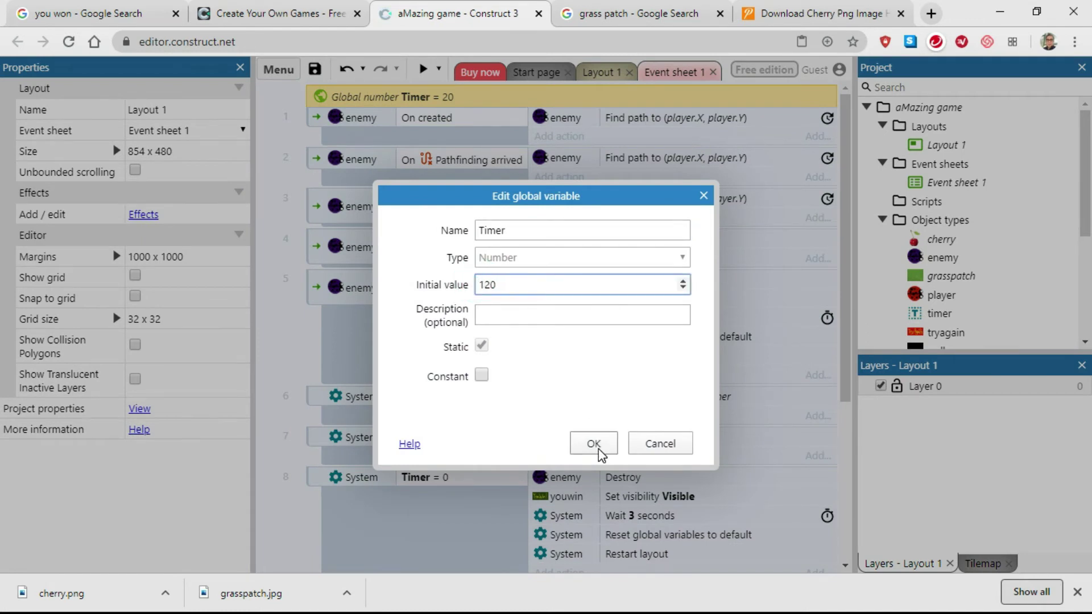
Add a new event below the cherry-spawning event with the player condition On collision with another object
{"action": "scroll", "coordinate": [593, 296], "scroll_direction": "down", "scroll_amount": 3}
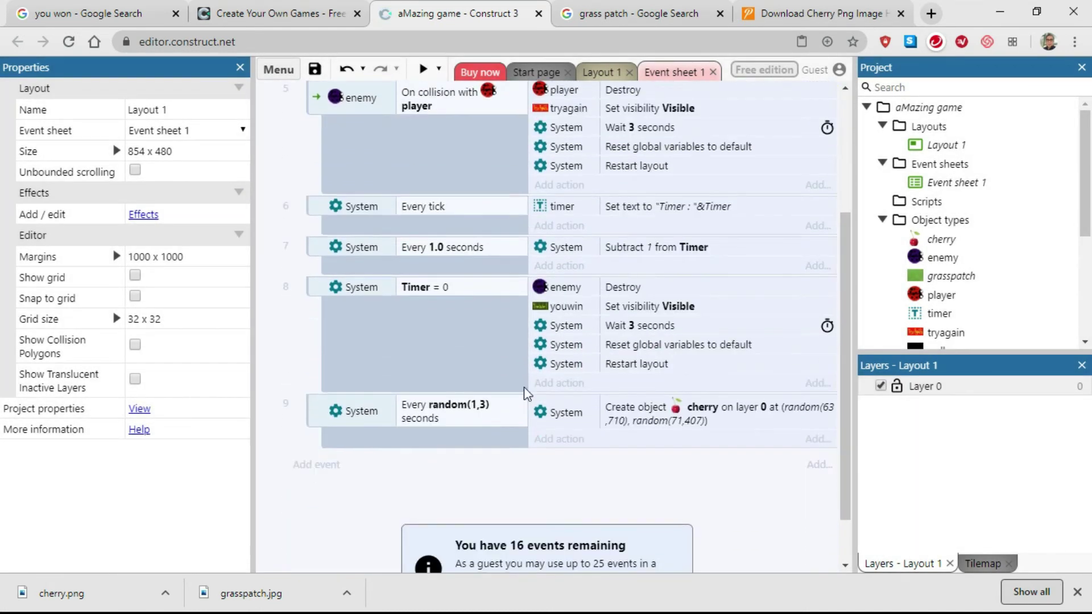
{"action": "scroll", "coordinate": [504, 424], "scroll_direction": "down", "scroll_amount": 1}
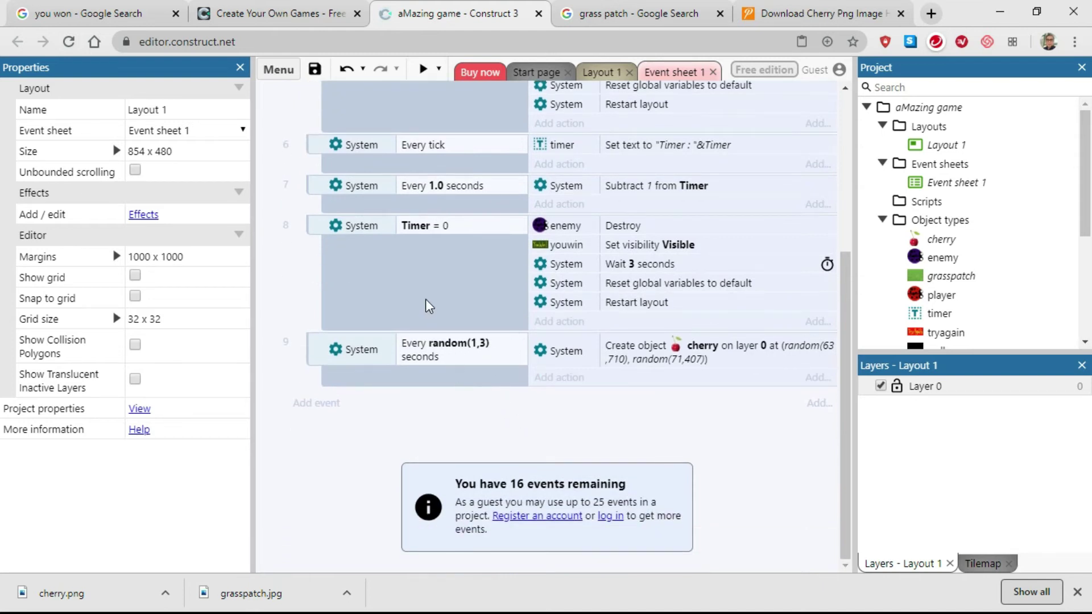
{"action": "scroll", "coordinate": [510, 299], "scroll_direction": "up", "scroll_amount": 1}
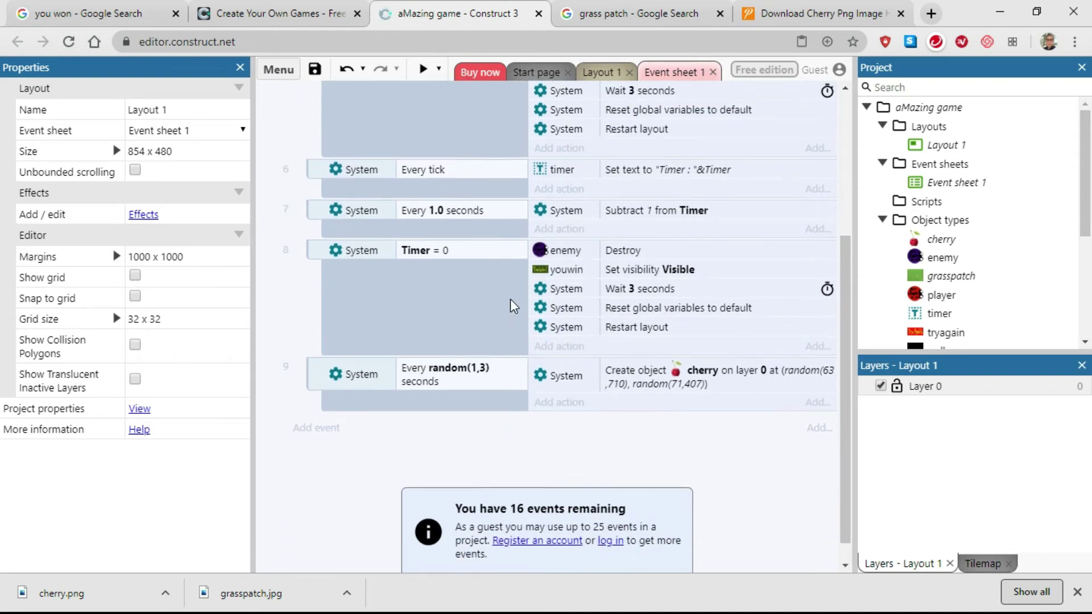
{"action": "scroll", "coordinate": [385, 167], "scroll_direction": "down", "scroll_amount": 1}
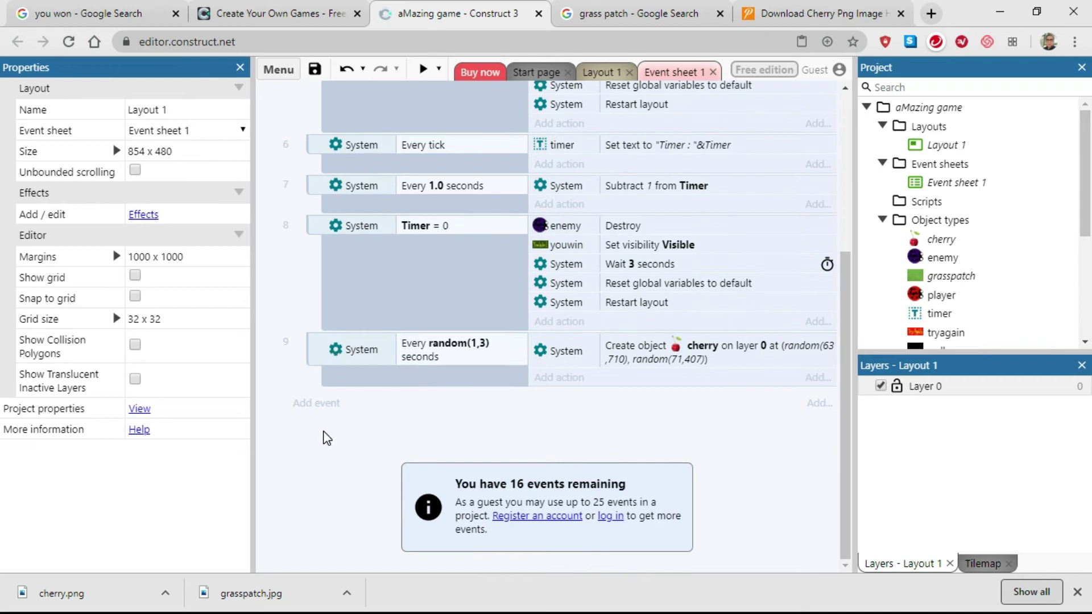
{"action": "left_click", "coordinate": [315, 401]}
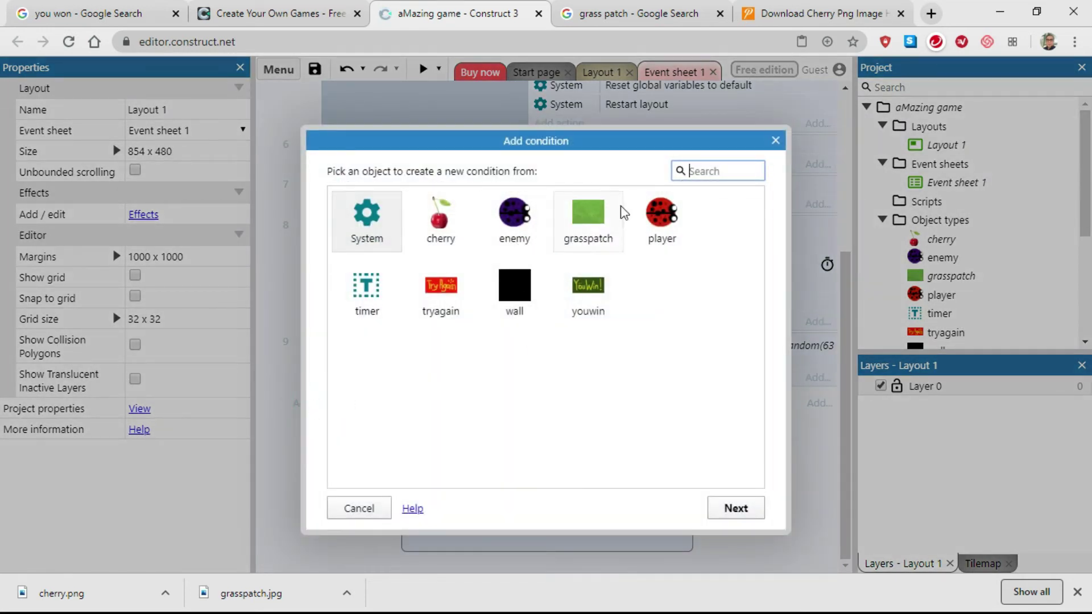
{"action": "left_click", "coordinate": [658, 222]}
{"action": "left_click", "coordinate": [733, 507]}
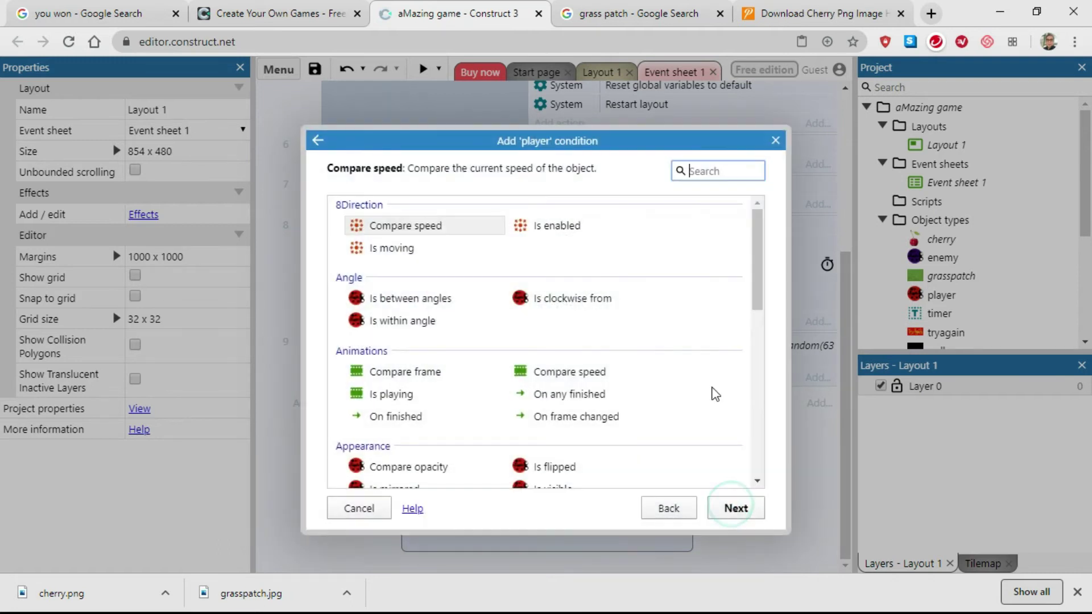
{"action": "left_click_drag", "start_coordinate": [761, 249], "coordinate": [757, 336]}
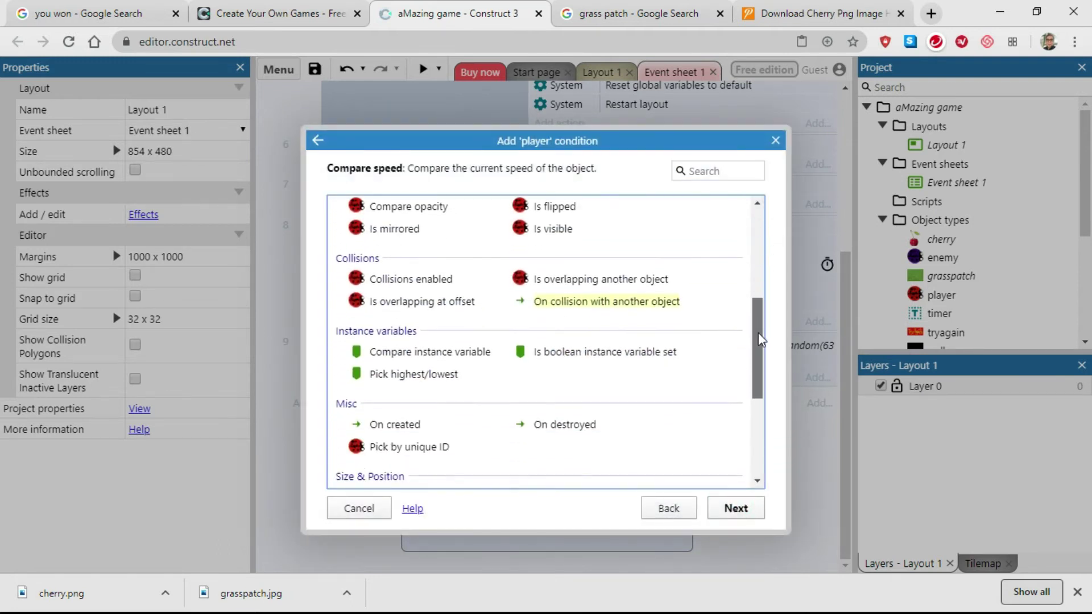
{"action": "left_click", "coordinate": [606, 299]}
{"action": "left_click", "coordinate": [730, 506]}
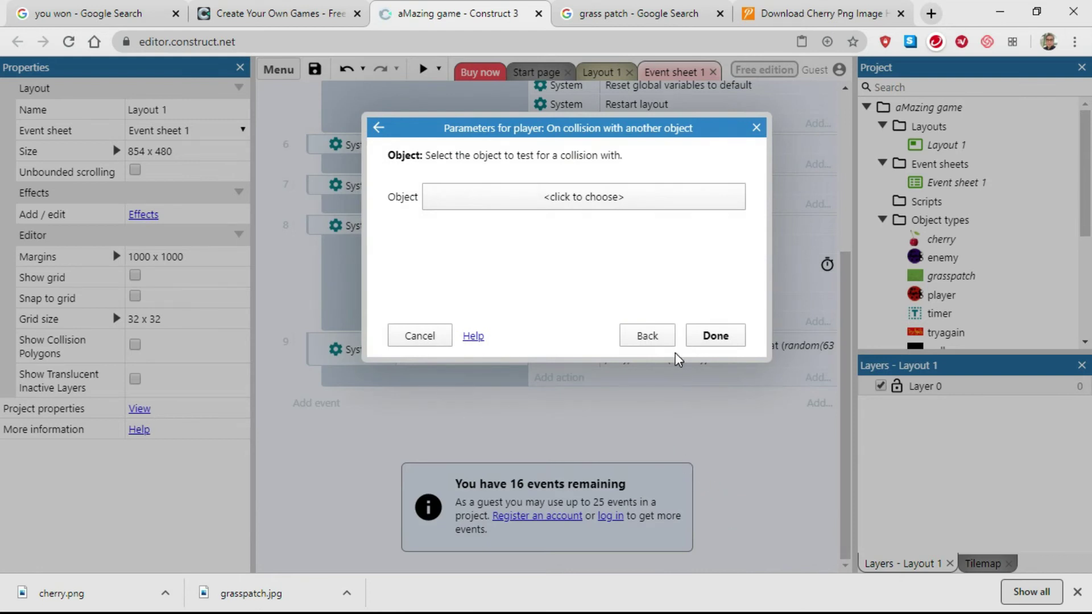
Choose cherry as the object to test for collision and finish the condition
{"action": "left_click", "coordinate": [581, 203]}
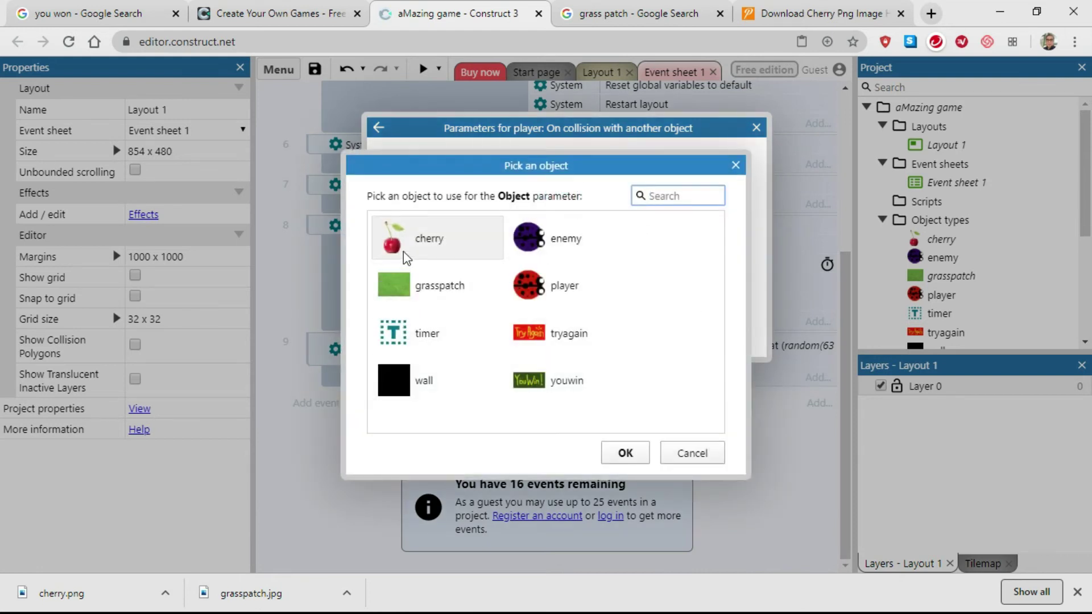
{"action": "left_click", "coordinate": [411, 243]}
{"action": "left_click", "coordinate": [626, 452]}
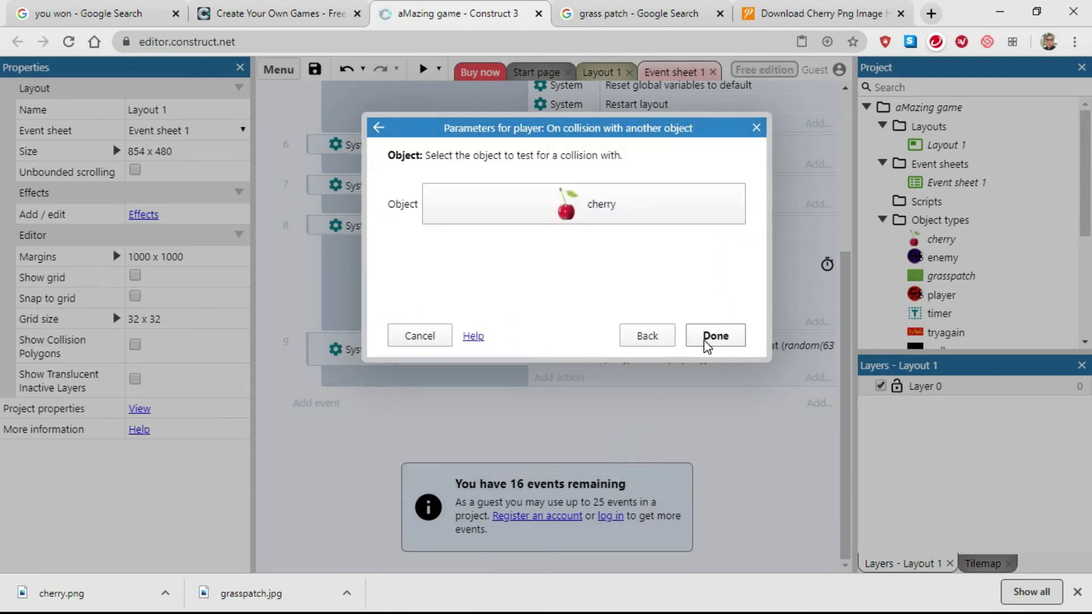
{"action": "left_click", "coordinate": [707, 341]}
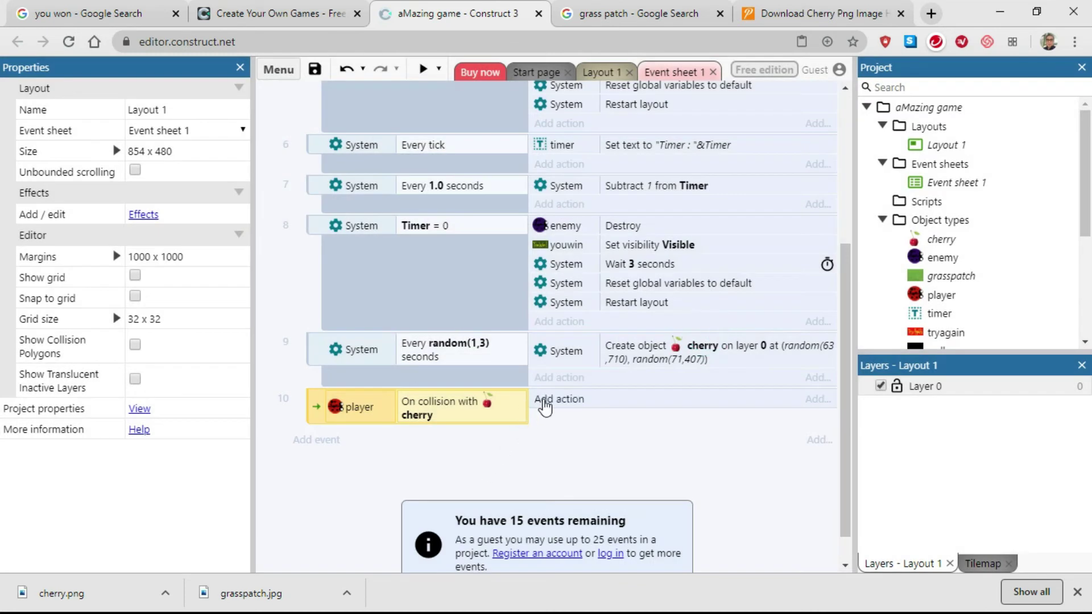
Add a cherry Destroy action to the event for the player colliding with cherry
{"action": "left_click", "coordinate": [544, 399]}
{"action": "left_click", "coordinate": [437, 240]}
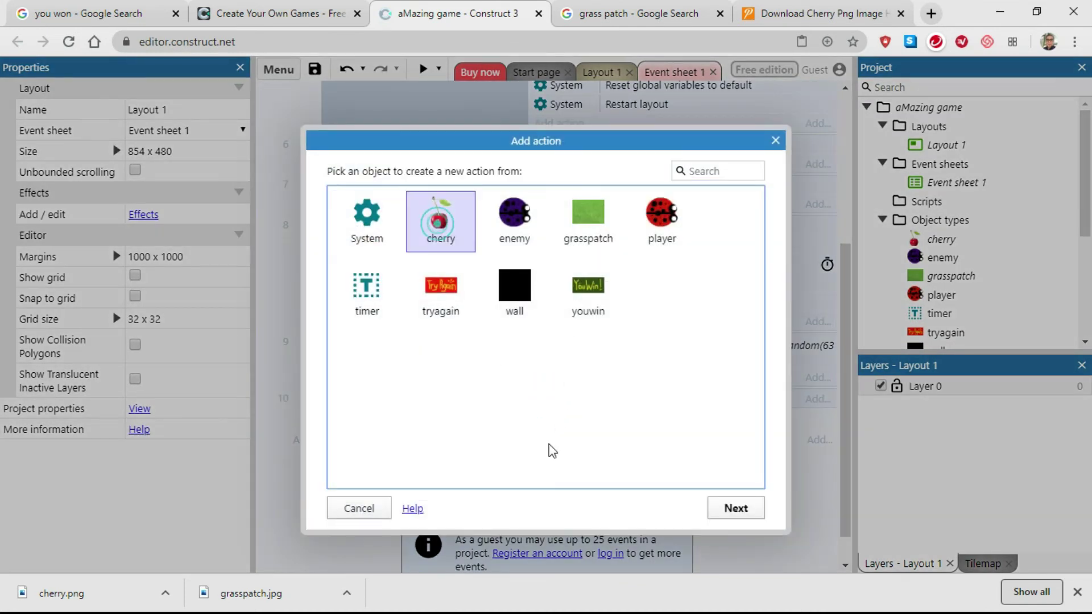
{"action": "left_click", "coordinate": [739, 509]}
{"action": "left_click_drag", "start_coordinate": [756, 276], "coordinate": [765, 376]}
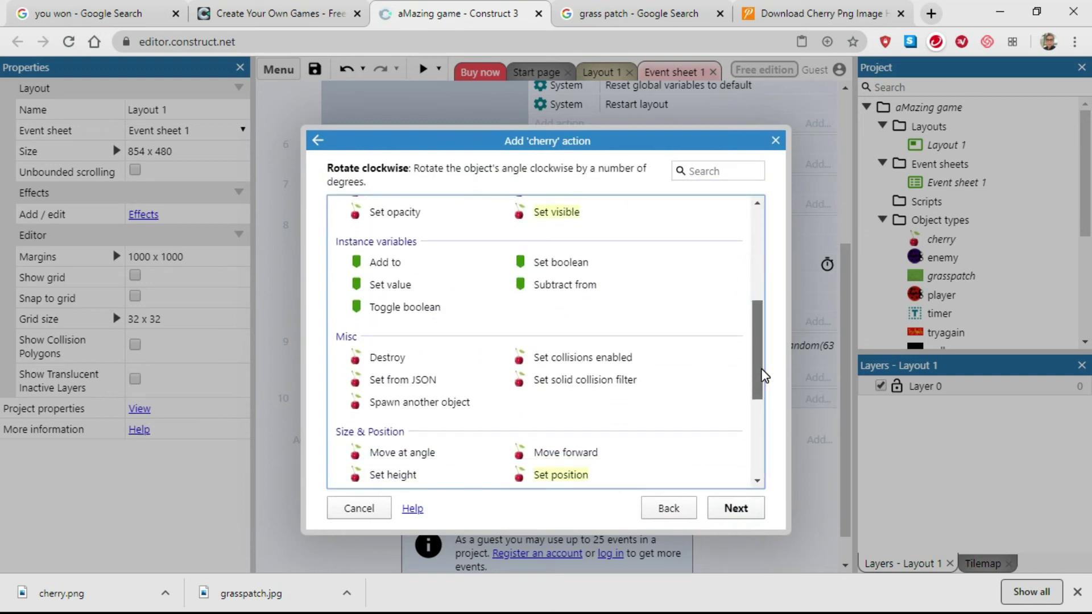
{"action": "left_click", "coordinate": [377, 358]}
{"action": "left_click", "coordinate": [737, 509]}
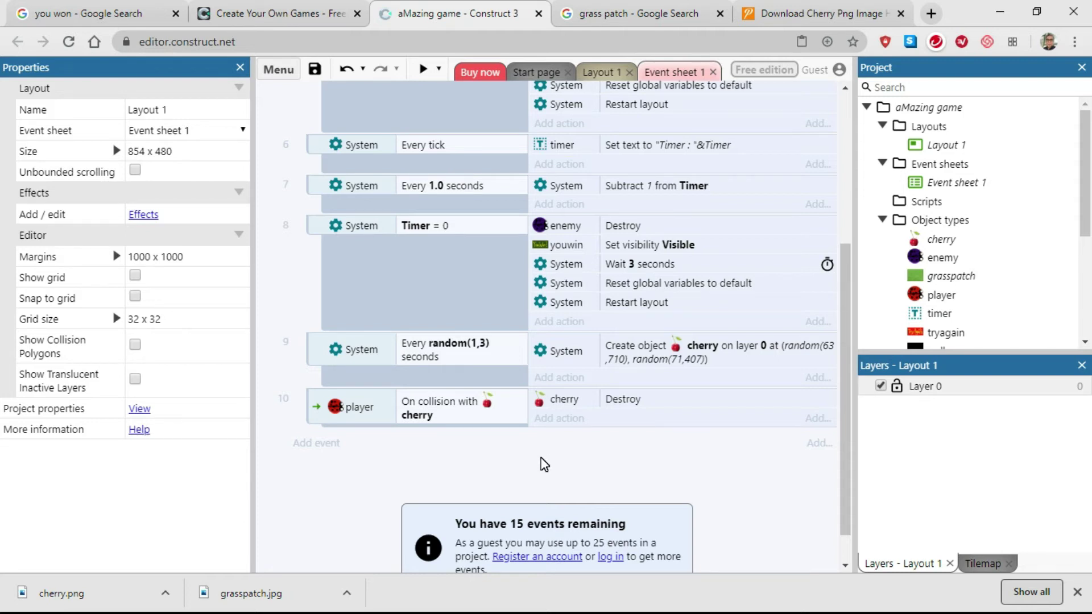
Preview the game, steer the player into cherries while avoiding the enemy to test cherry collection, and close the preview
{"action": "scroll", "coordinate": [569, 299], "scroll_direction": "up", "scroll_amount": 2}
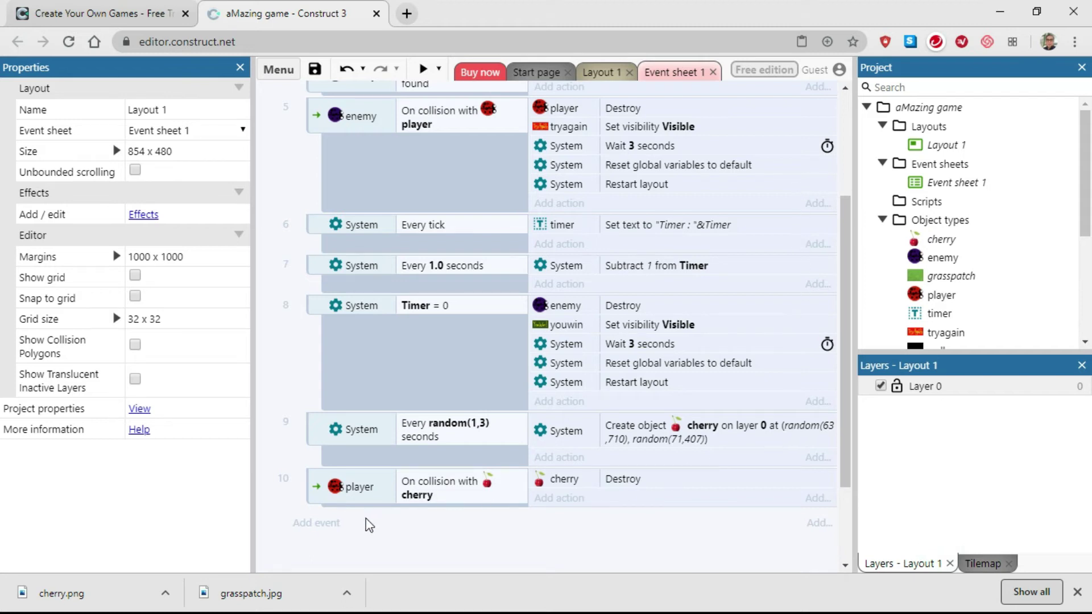
{"action": "left_click", "coordinate": [314, 480]}
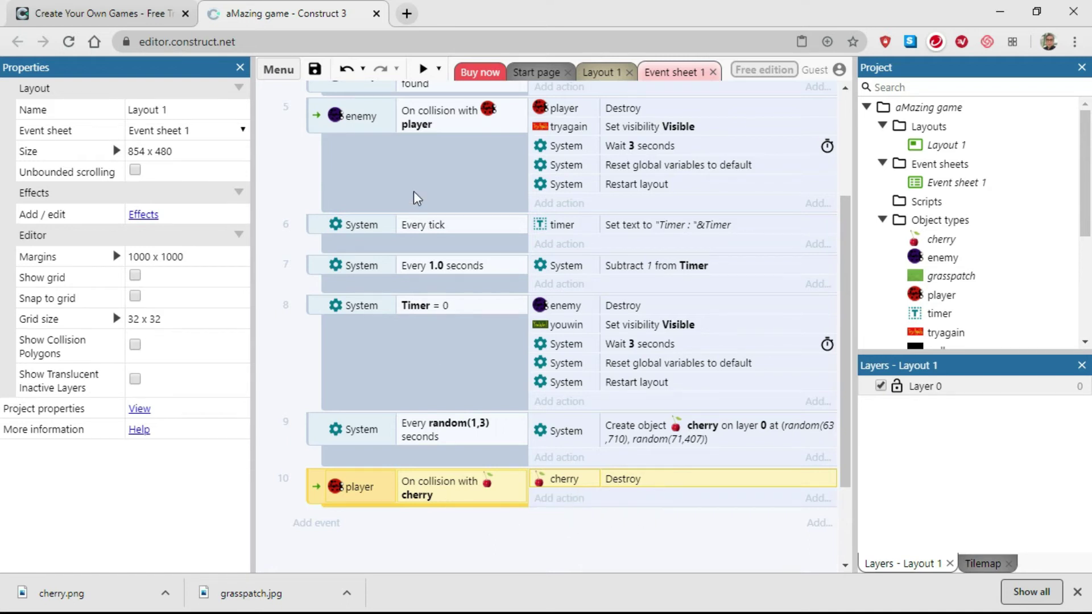
{"action": "left_click", "coordinate": [422, 71]}
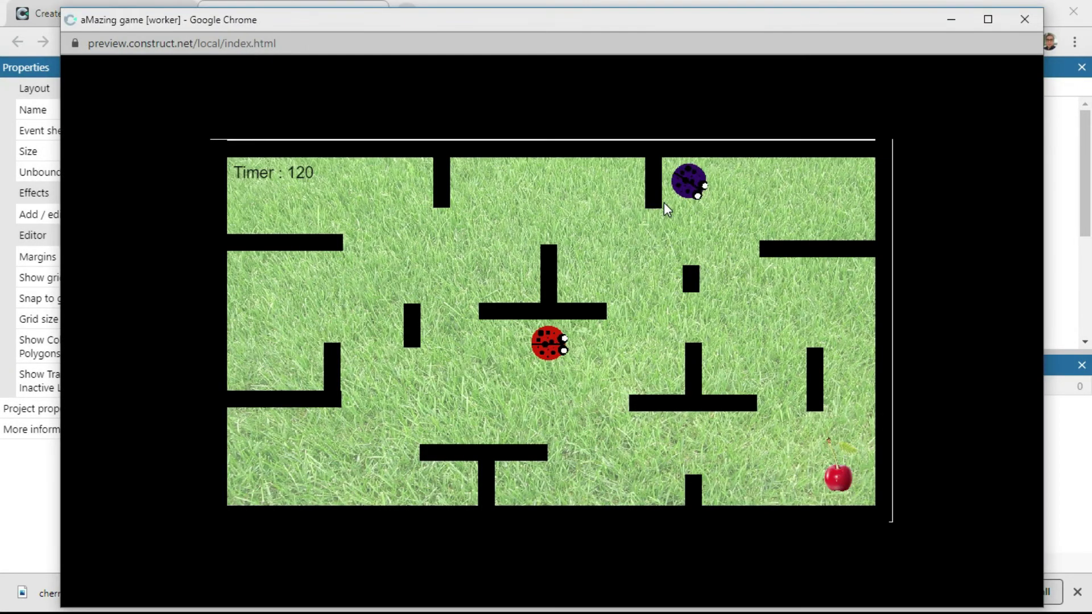
{"action": "key", "text": "Left"}
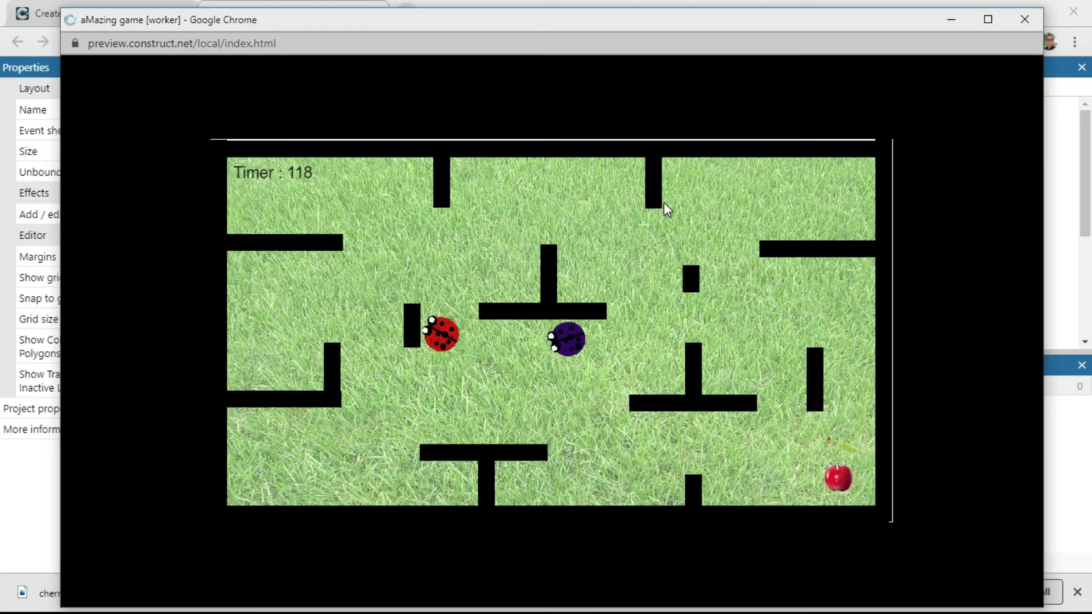
{"action": "key", "text": "Up"}
{"action": "key", "text": "Right"}
{"action": "key", "text": "Down"}
{"action": "key", "text": "Right"}
{"action": "key", "text": "Down"}
{"action": "key", "text": "Right"}
{"action": "key", "text": "Down"}
{"action": "key", "text": "Right"}
{"action": "key", "text": "Left"}
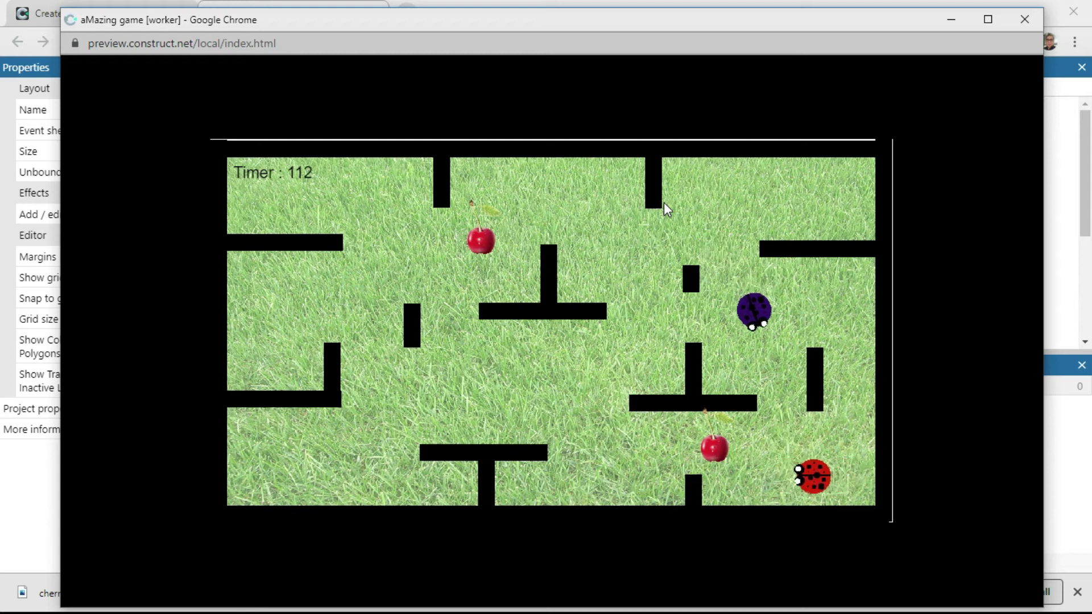
{"action": "key", "text": "Up"}
{"action": "key", "text": "Left"}
{"action": "key", "text": "Left"}
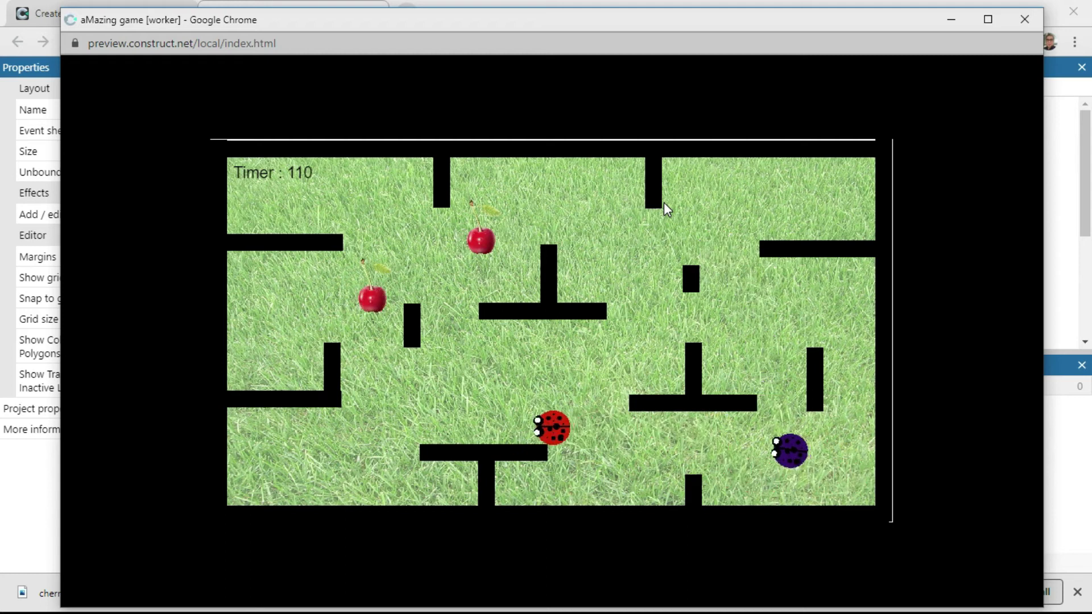
{"action": "key", "text": "Up"}
{"action": "key", "text": "Left"}
{"action": "key", "text": "Up"}
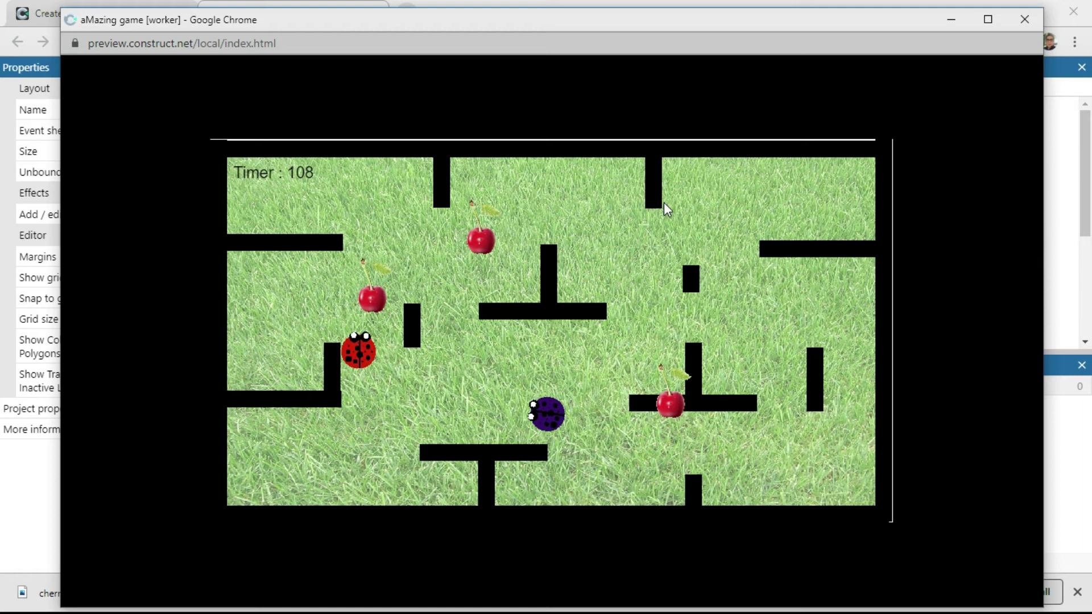
{"action": "key", "text": "Right"}
{"action": "key", "text": "Up"}
{"action": "key", "text": "Right"}
{"action": "key", "text": "Down"}
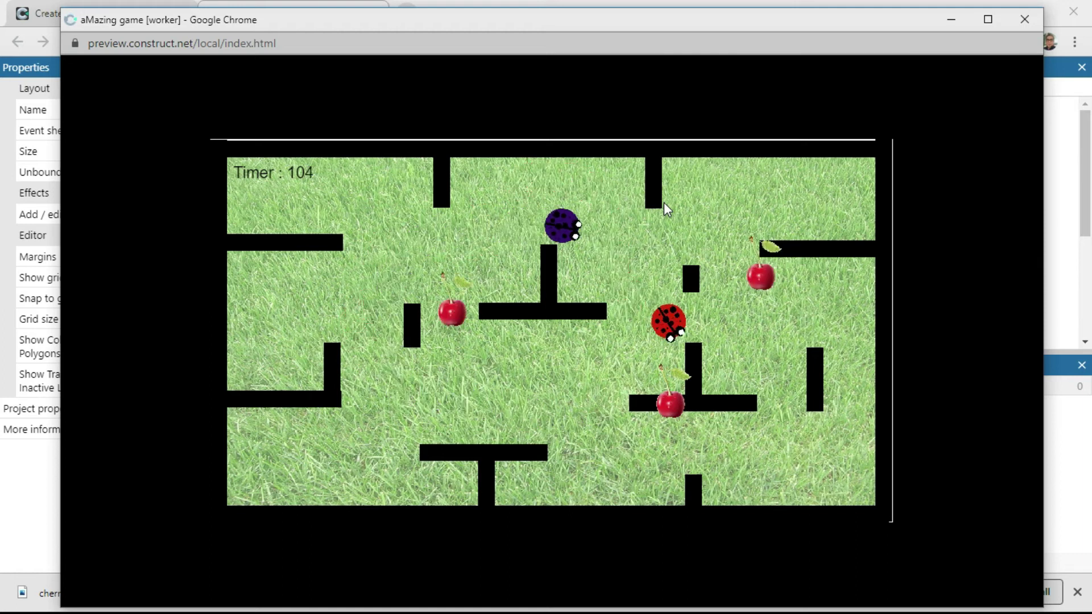
{"action": "key", "text": "Left"}
{"action": "key", "text": "Up"}
{"action": "key", "text": "Right"}
{"action": "key", "text": "Down"}
{"action": "key", "text": "Right"}
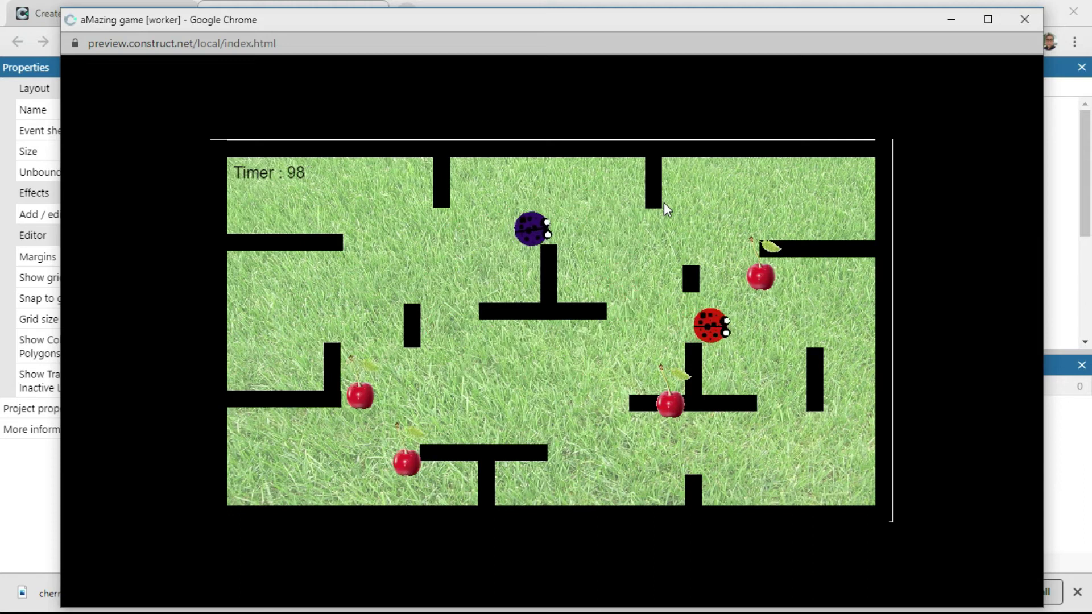
{"action": "key", "text": "Up"}
{"action": "key", "text": "Left"}
{"action": "key", "text": "Up"}
{"action": "key", "text": "Left"}
{"action": "key", "text": "Down"}
{"action": "key", "text": "Right"}
{"action": "key", "text": "Up"}
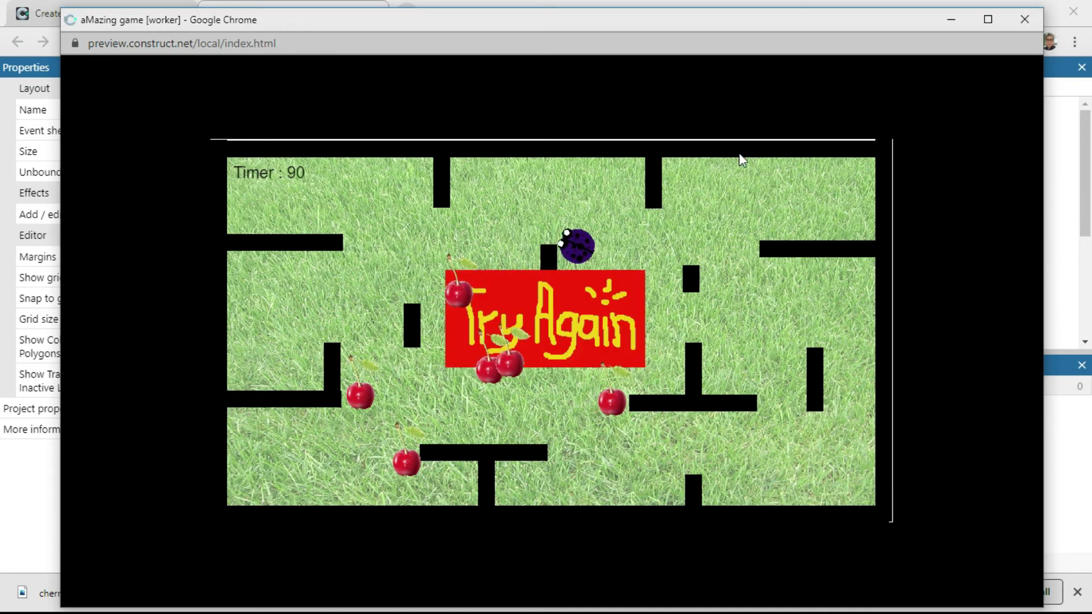
{"action": "left_click", "coordinate": [1024, 20]}
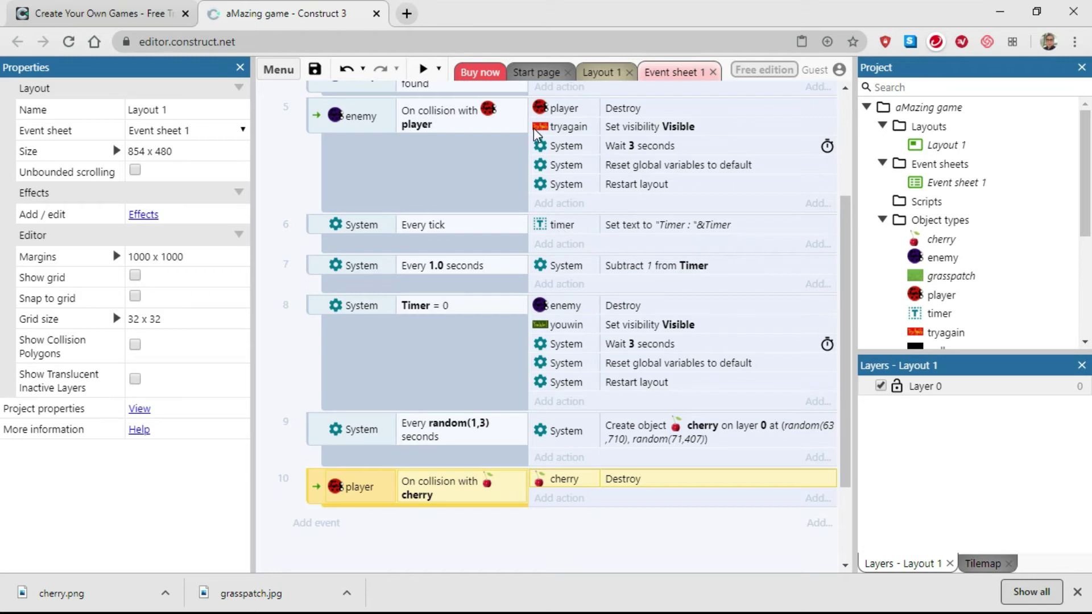
Insert a Text object named score on Layout 1, placed just above the maze's upper-left corner
{"action": "left_click", "coordinate": [599, 73]}
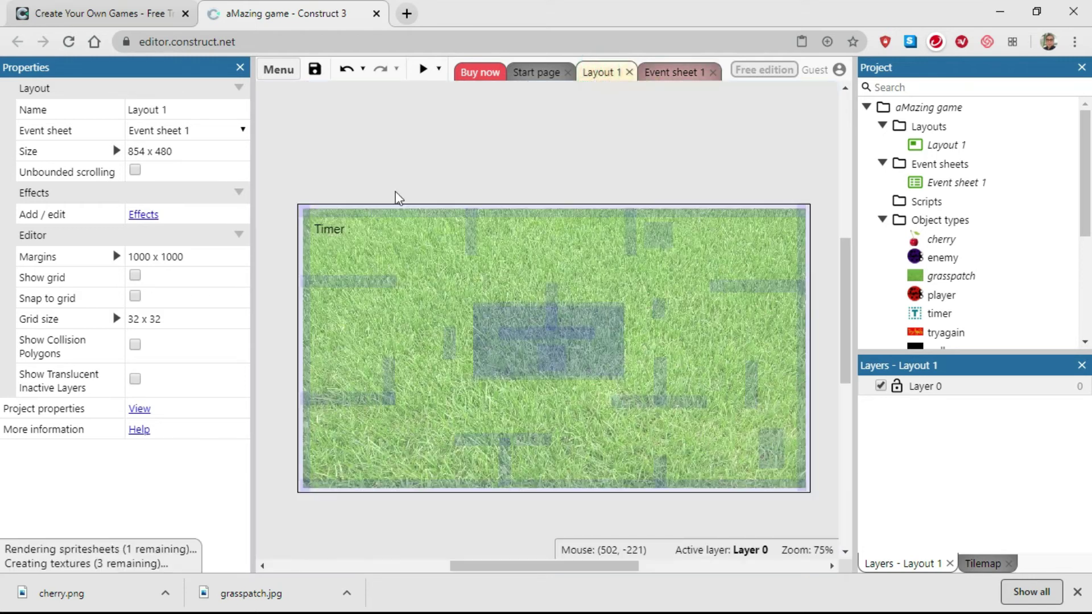
{"action": "right_click", "coordinate": [395, 150]}
{"action": "left_click", "coordinate": [449, 164]}
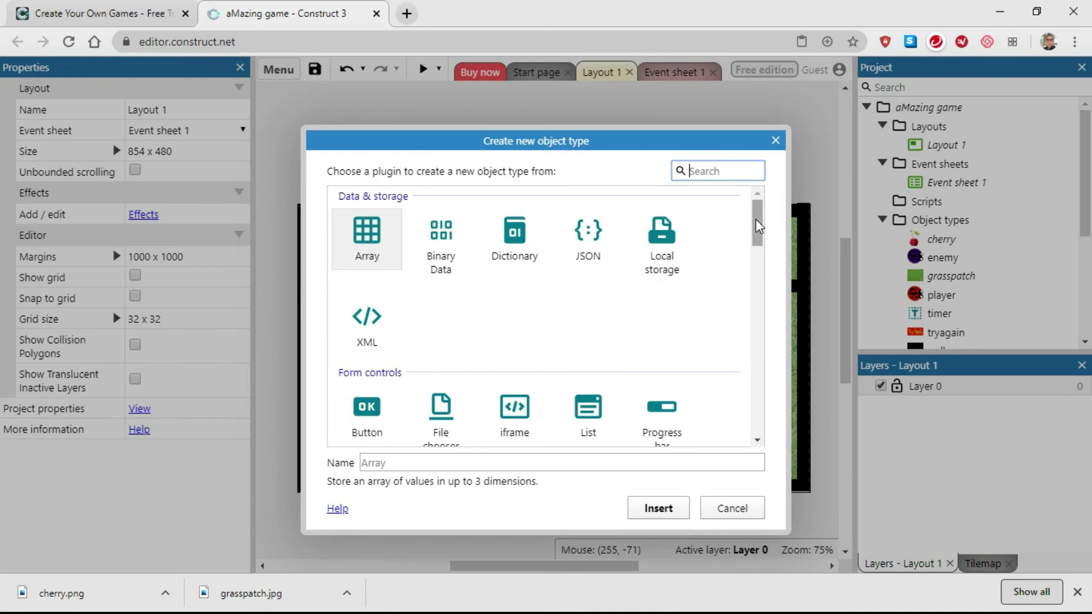
{"action": "left_click_drag", "start_coordinate": [756, 225], "coordinate": [759, 282]}
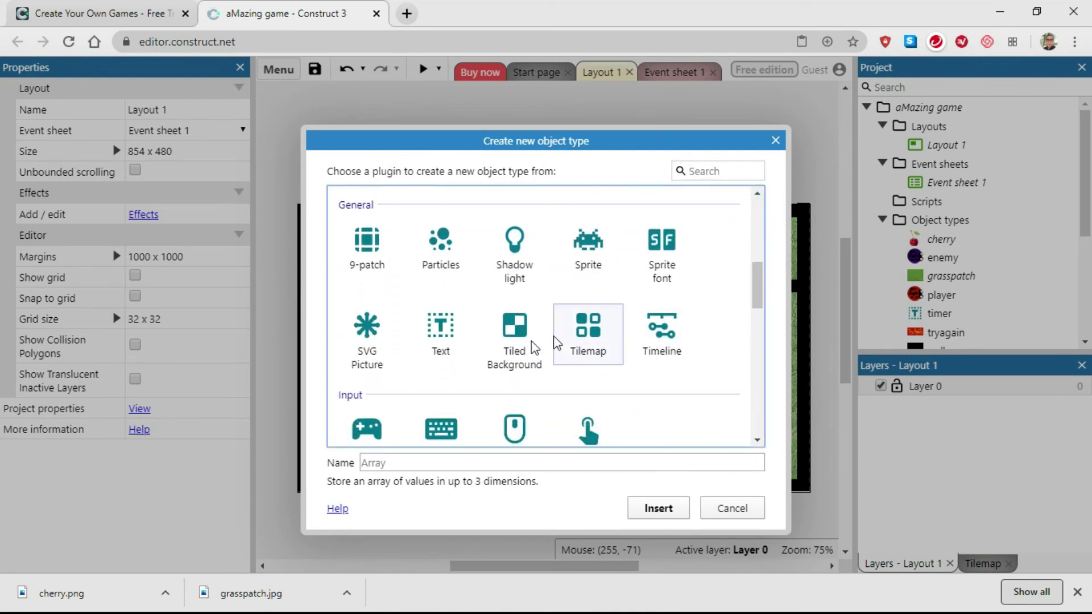
{"action": "left_click", "coordinate": [443, 335]}
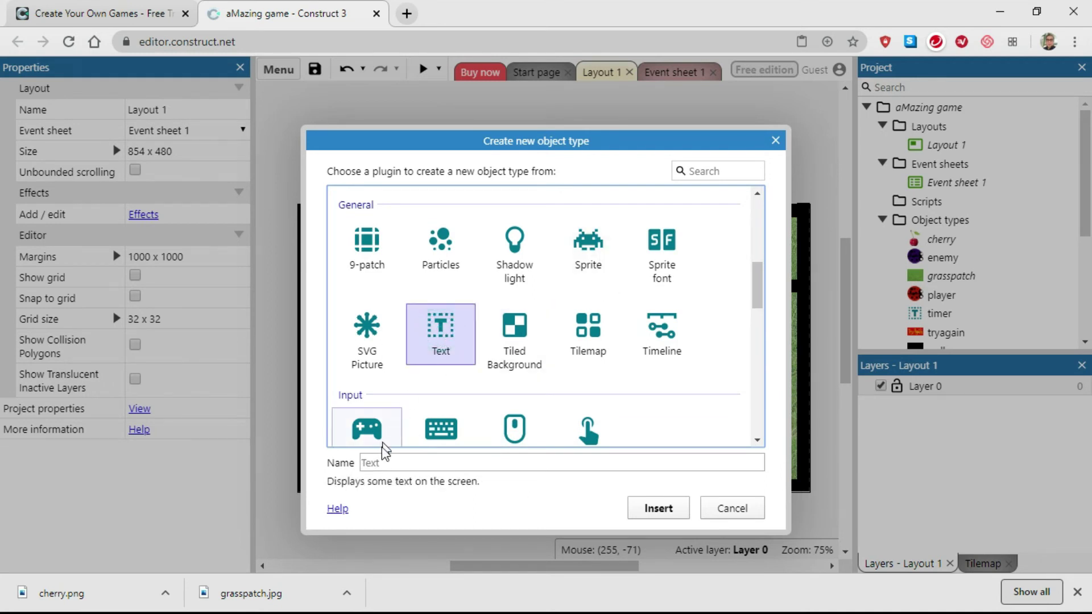
{"action": "left_click", "coordinate": [365, 464]}
{"action": "type", "text": "score"}
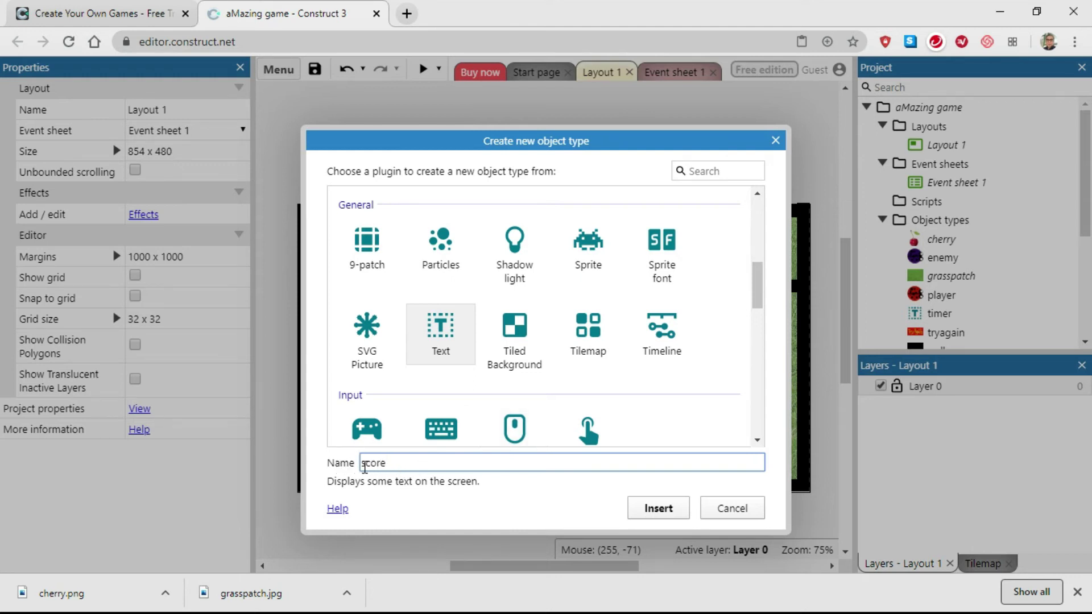
{"action": "left_click", "coordinate": [660, 510]}
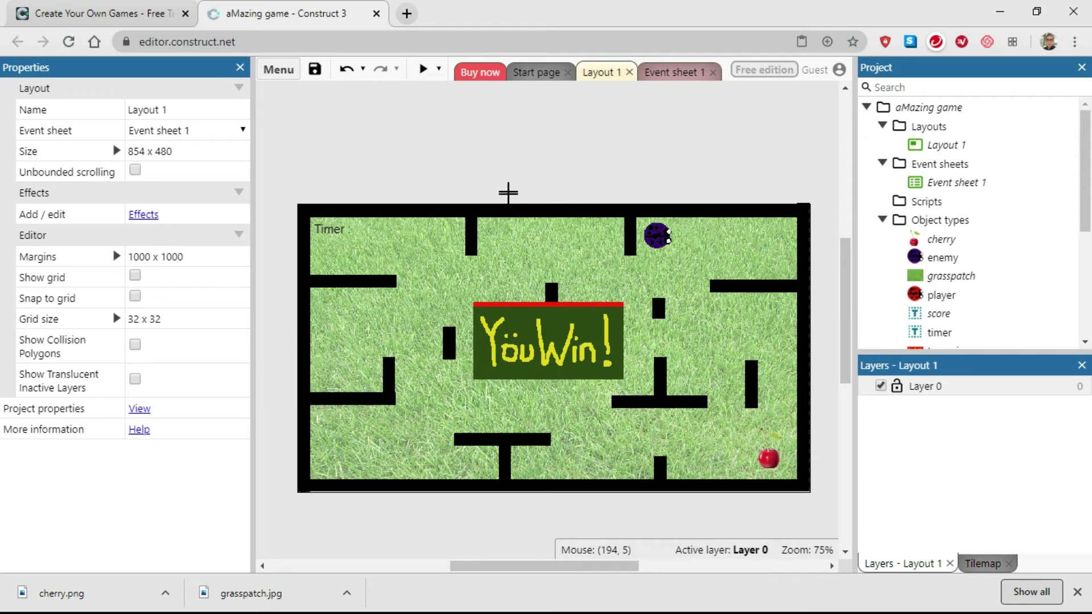
{"action": "left_click", "coordinate": [319, 180]}
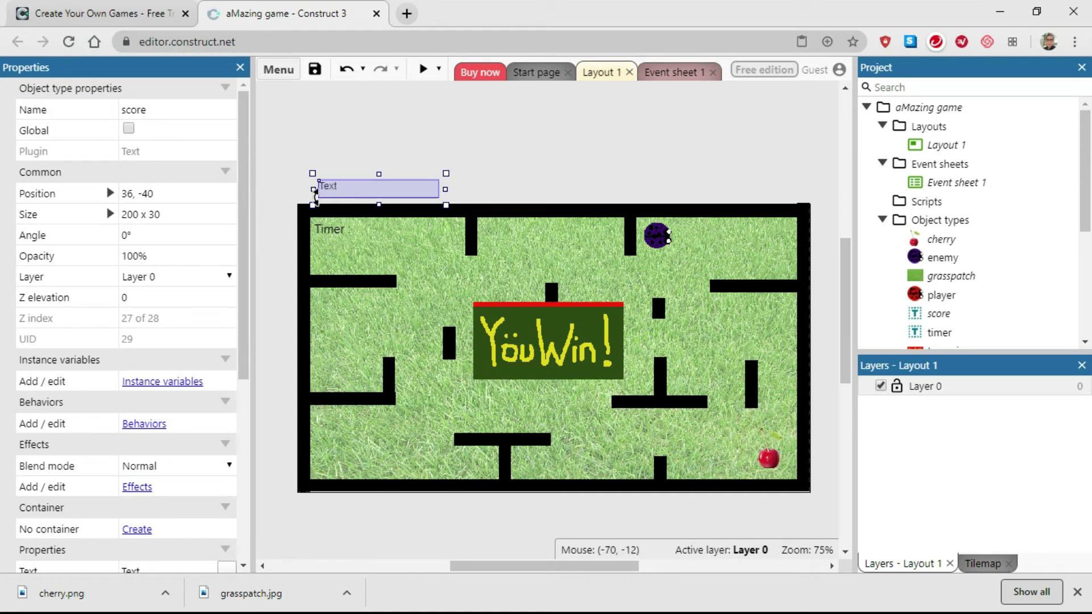
Set the score object's initial text to "Score" and its font size to 14
{"action": "left_click_drag", "start_coordinate": [241, 185], "coordinate": [238, 389]}
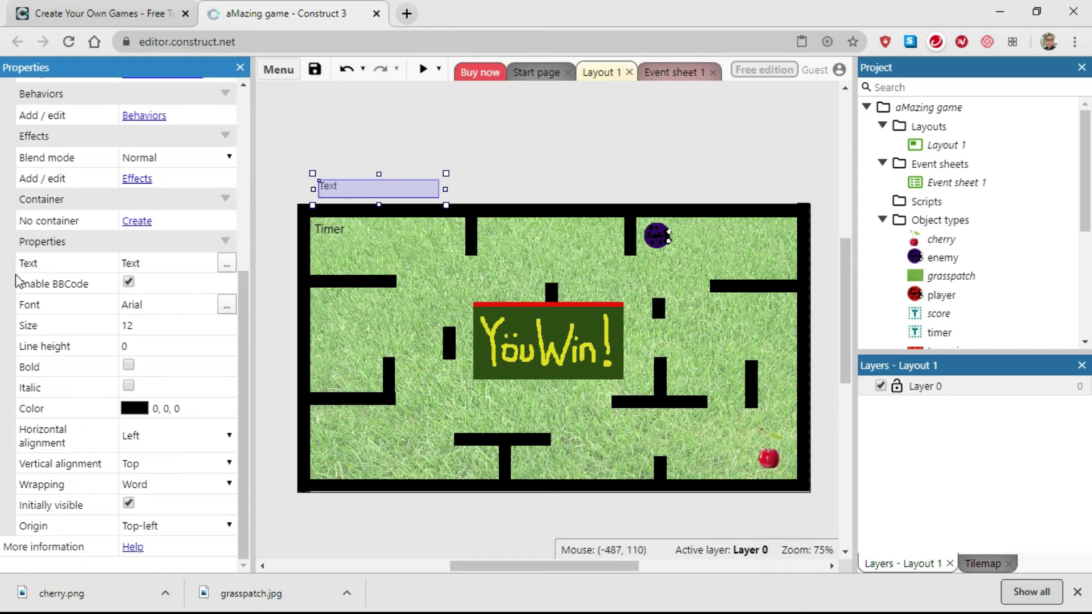
{"action": "left_click", "coordinate": [128, 262]}
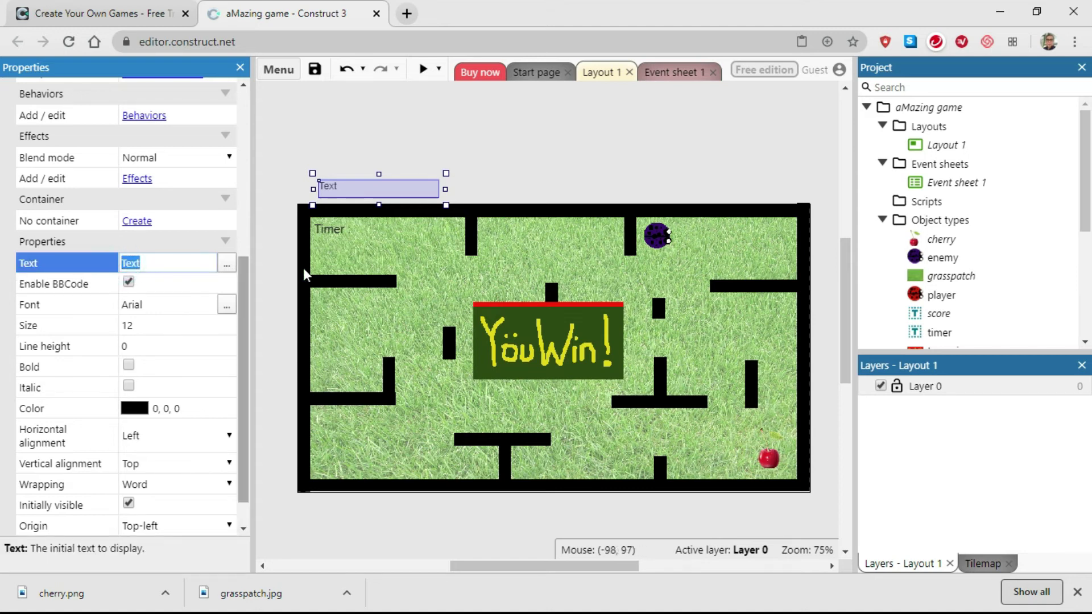
{"action": "key", "text": "BackSpace"}
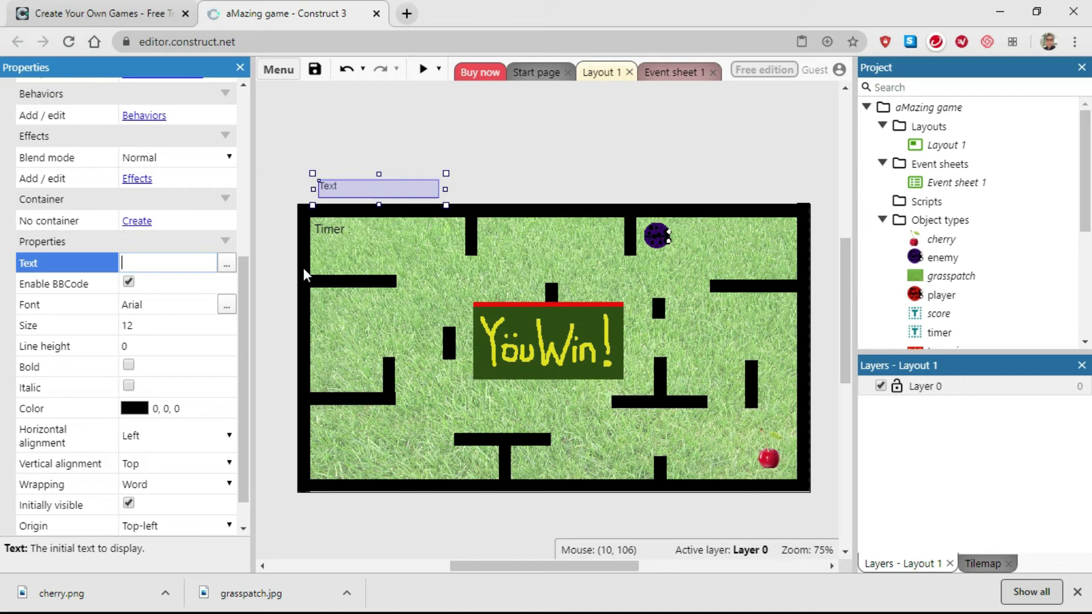
{"action": "type", "text": "Score"}
{"action": "left_click", "coordinate": [230, 322]}
{"action": "left_click", "coordinate": [230, 322]}
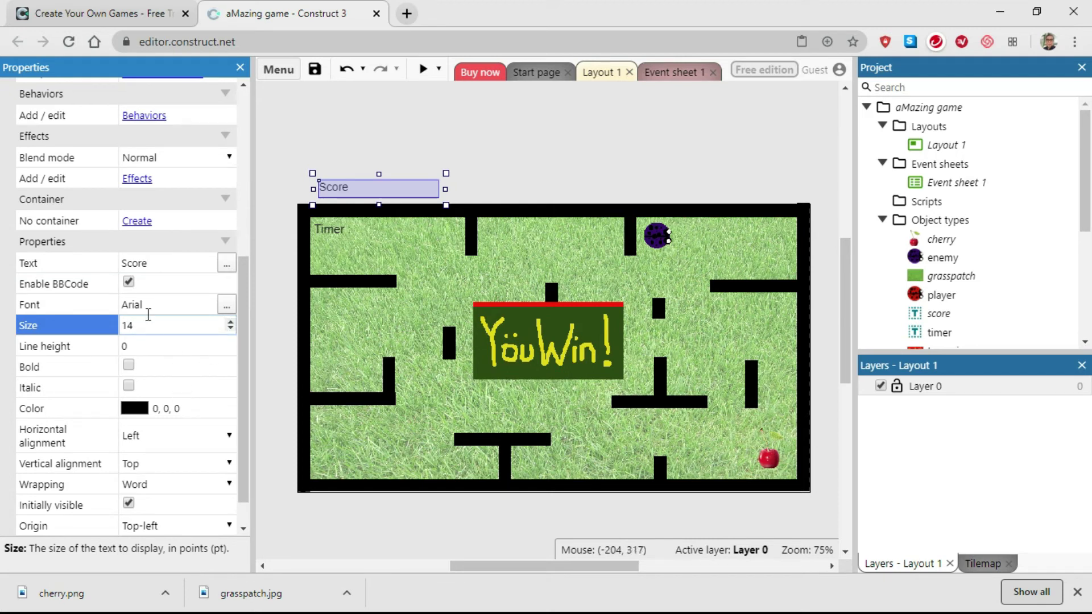
Change the score object's text to "Score :" and move it inside the maze directly below the Timer text
{"action": "left_click", "coordinate": [151, 264]}
{"action": "left_click", "coordinate": [152, 264]}
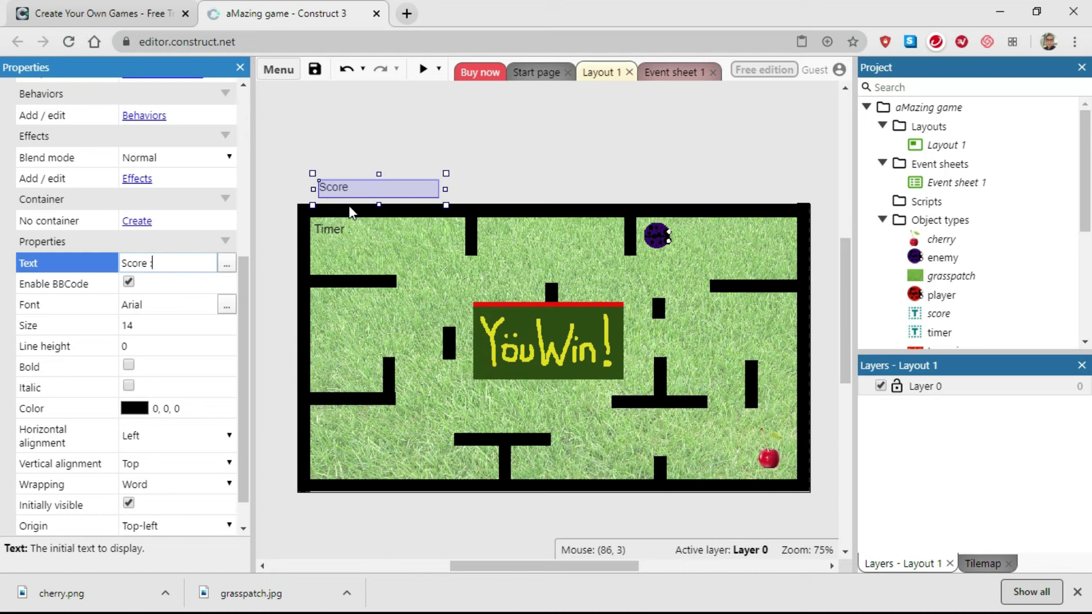
{"action": "type", "text": ":"}
{"action": "key", "text": "Tab"}
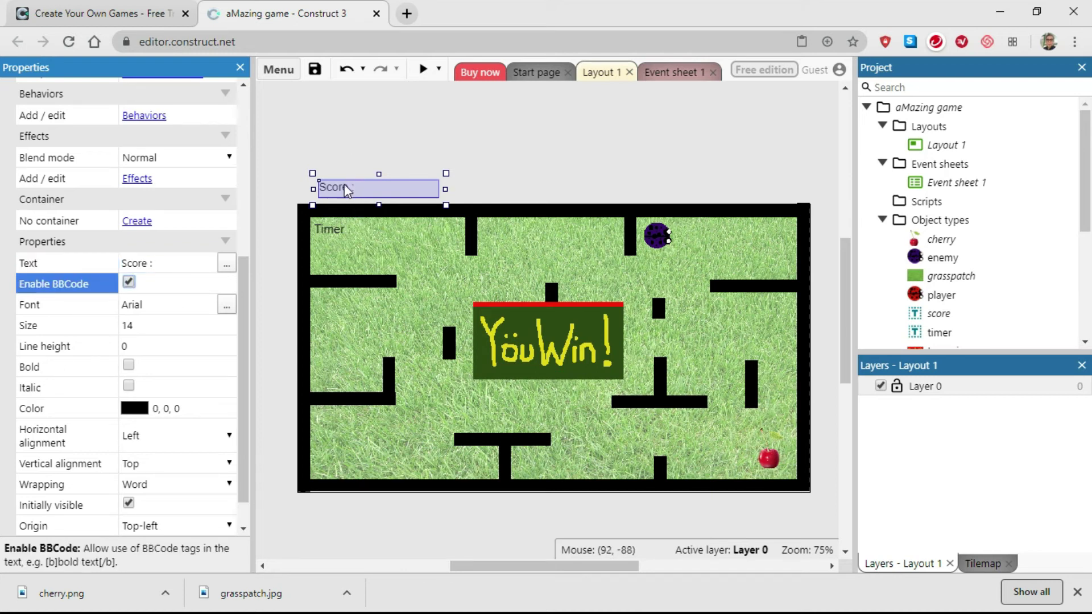
{"action": "left_click_drag", "start_coordinate": [332, 191], "coordinate": [330, 248]}
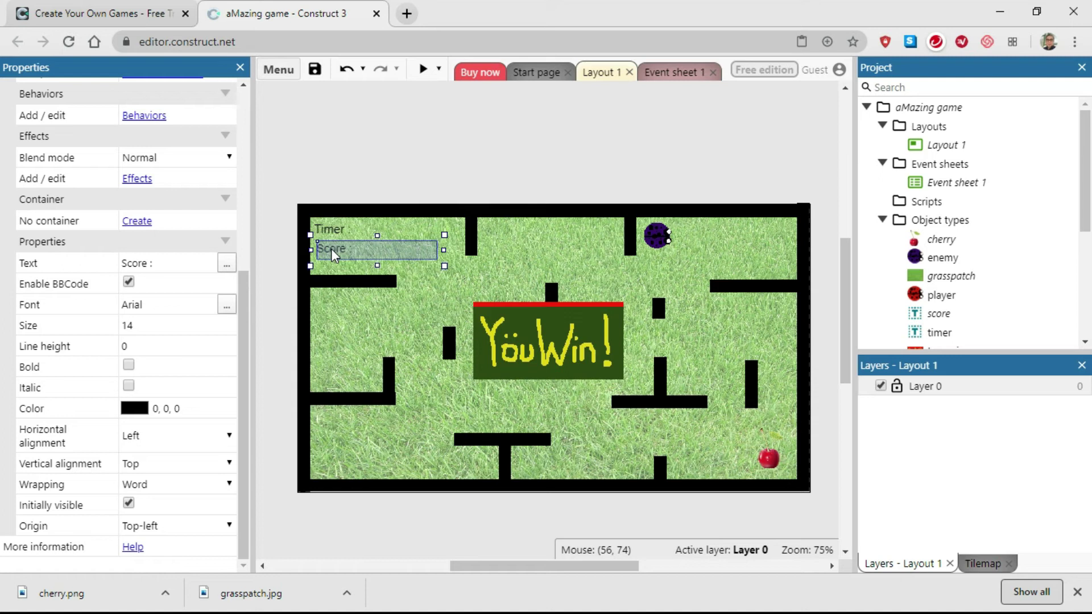
{"action": "left_click", "coordinate": [617, 151]}
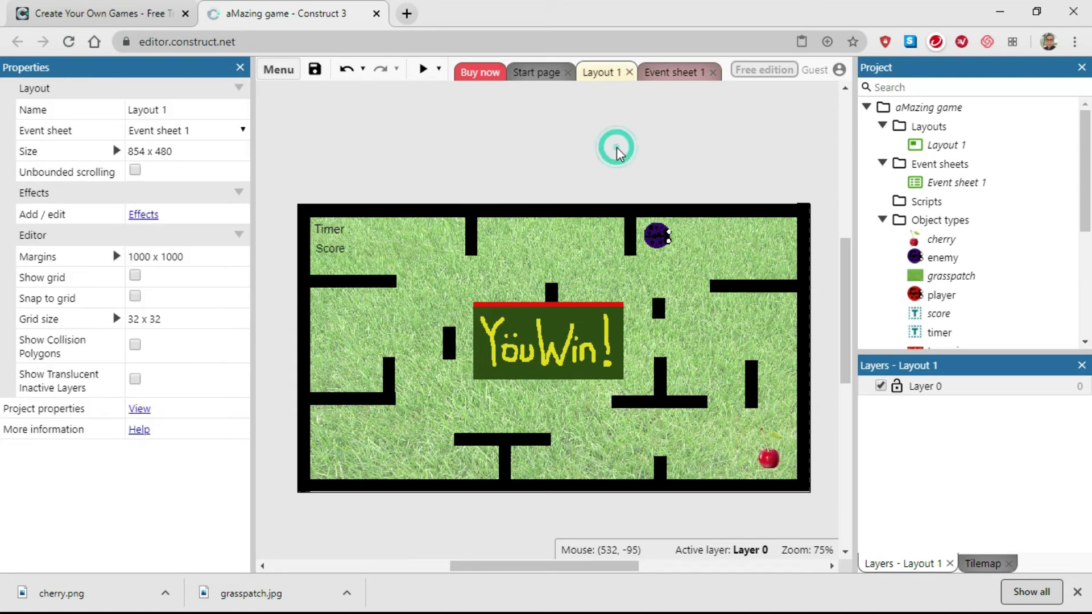
Add a global number variable named Score with initial value 0 to Event sheet 1
{"action": "left_click", "coordinate": [673, 72]}
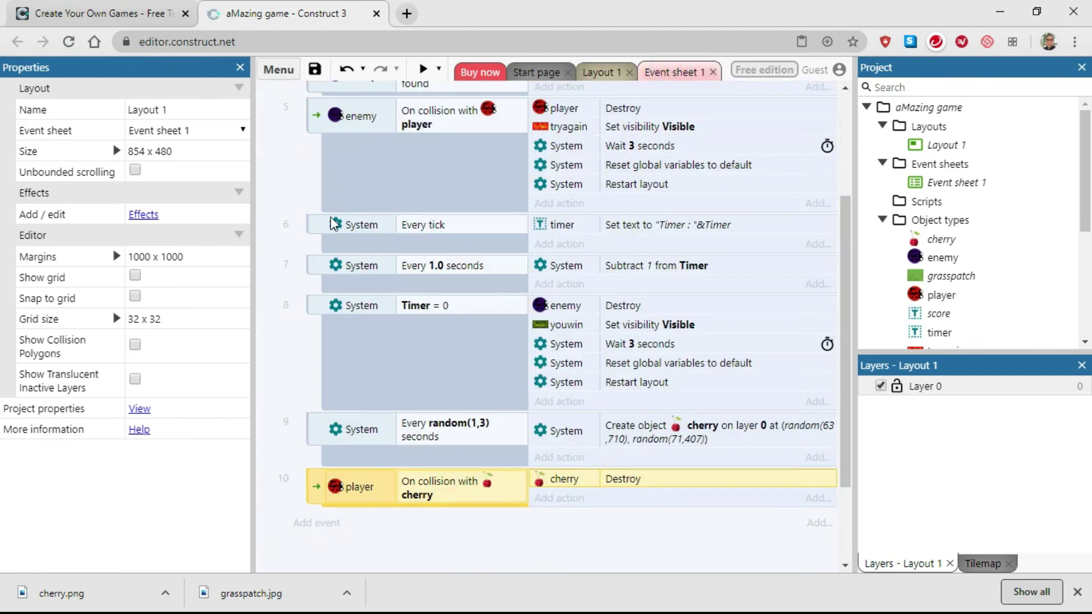
{"action": "left_click", "coordinate": [314, 233]}
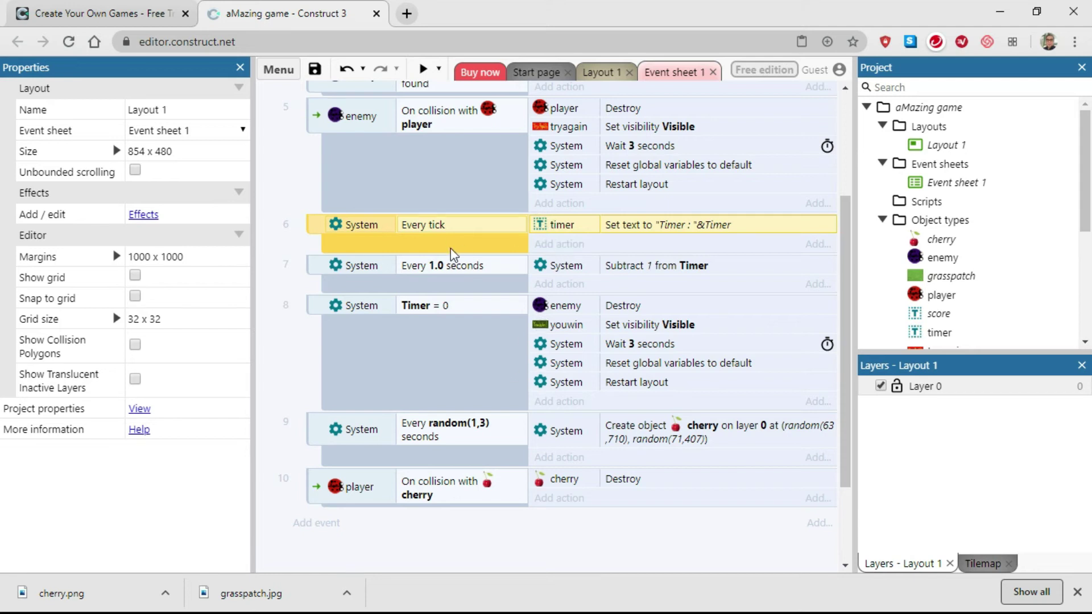
{"action": "scroll", "coordinate": [386, 113], "scroll_direction": "up", "scroll_amount": 3}
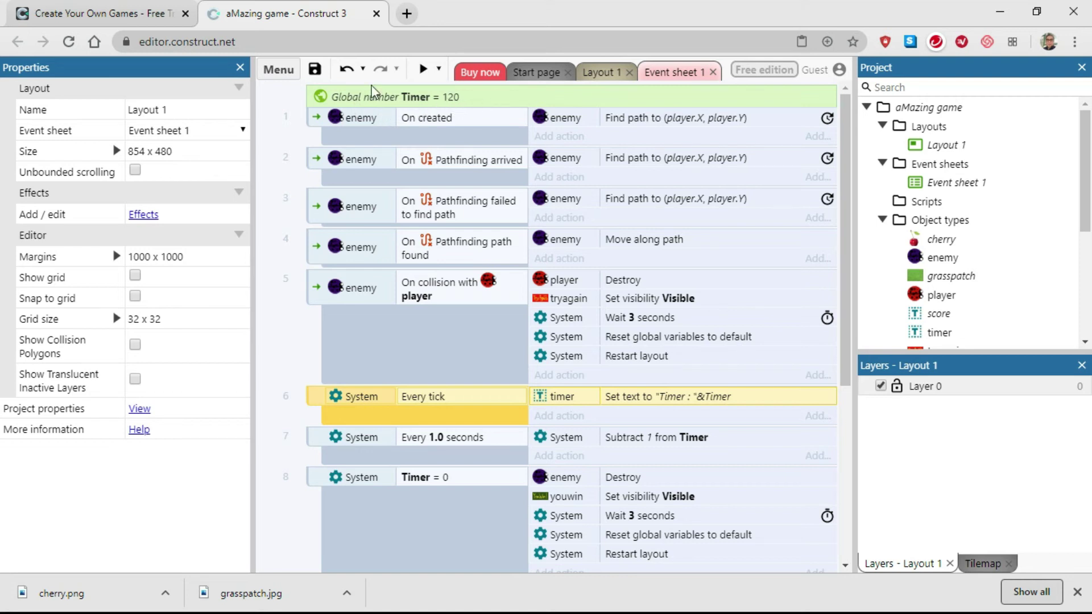
{"action": "scroll", "coordinate": [287, 325], "scroll_direction": "down", "scroll_amount": 5}
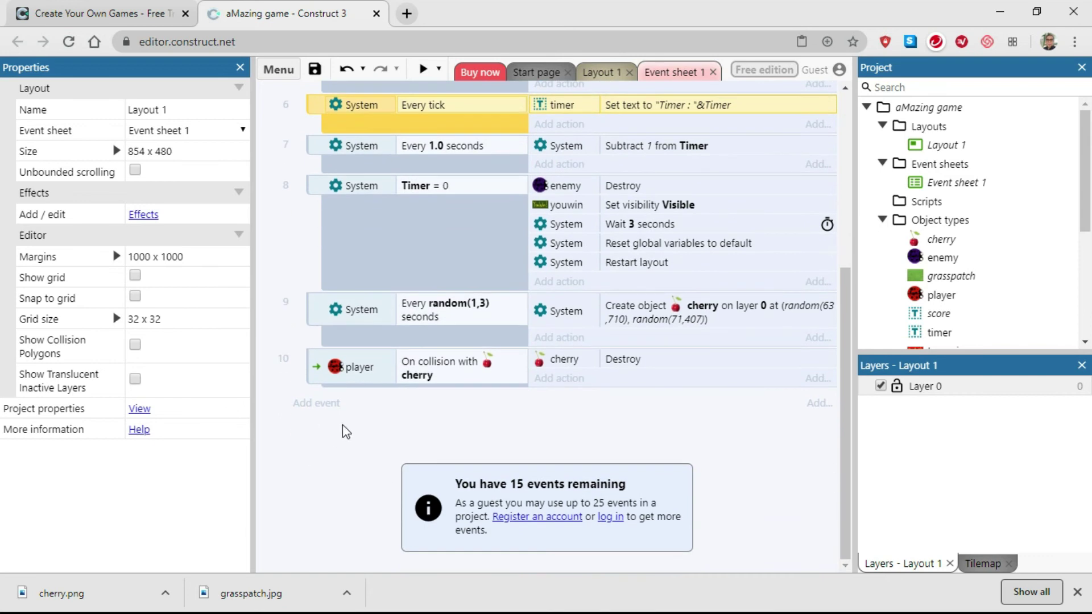
{"action": "right_click", "coordinate": [379, 428]}
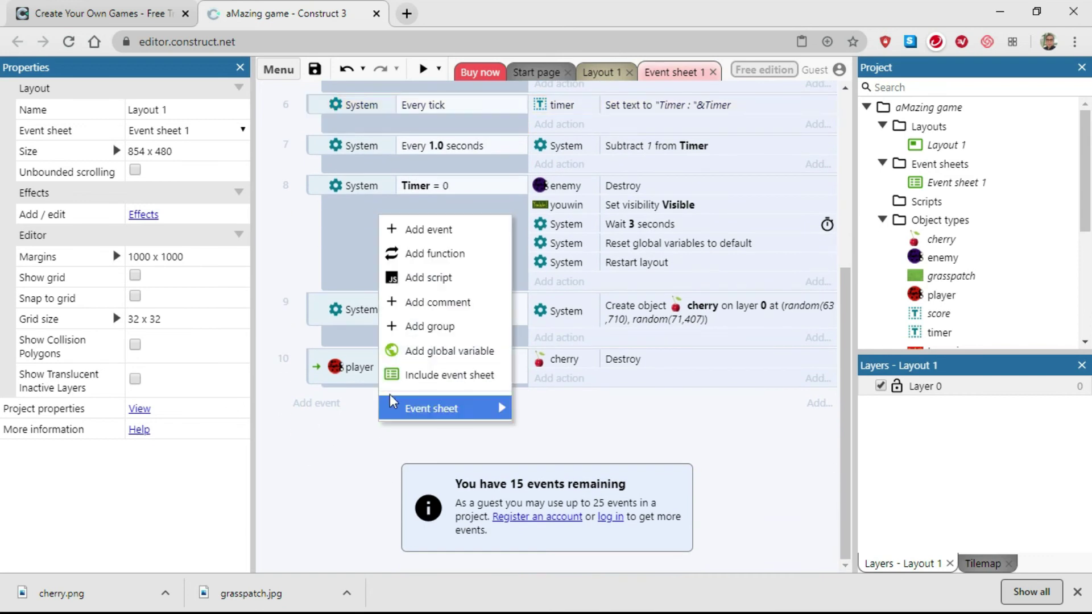
{"action": "left_click", "coordinate": [422, 352]}
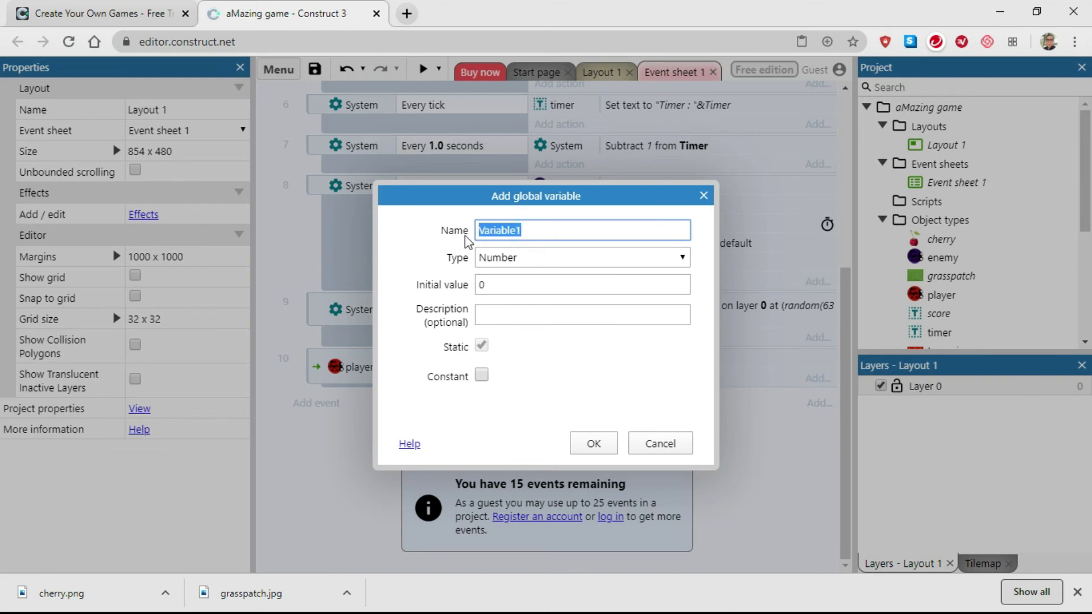
{"action": "type", "text": "Score"}
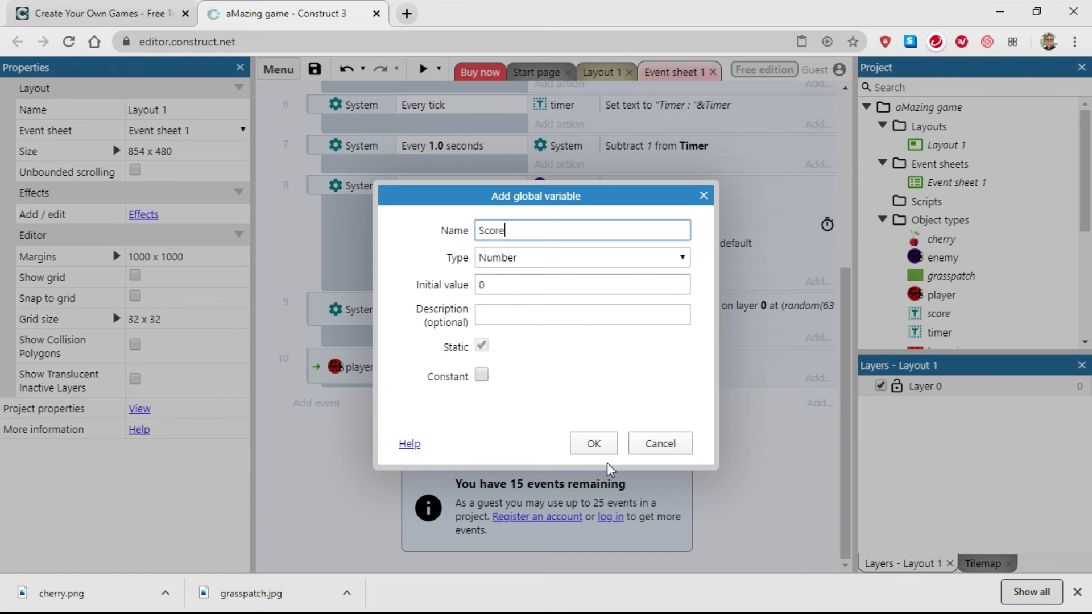
{"action": "left_click", "coordinate": [594, 444]}
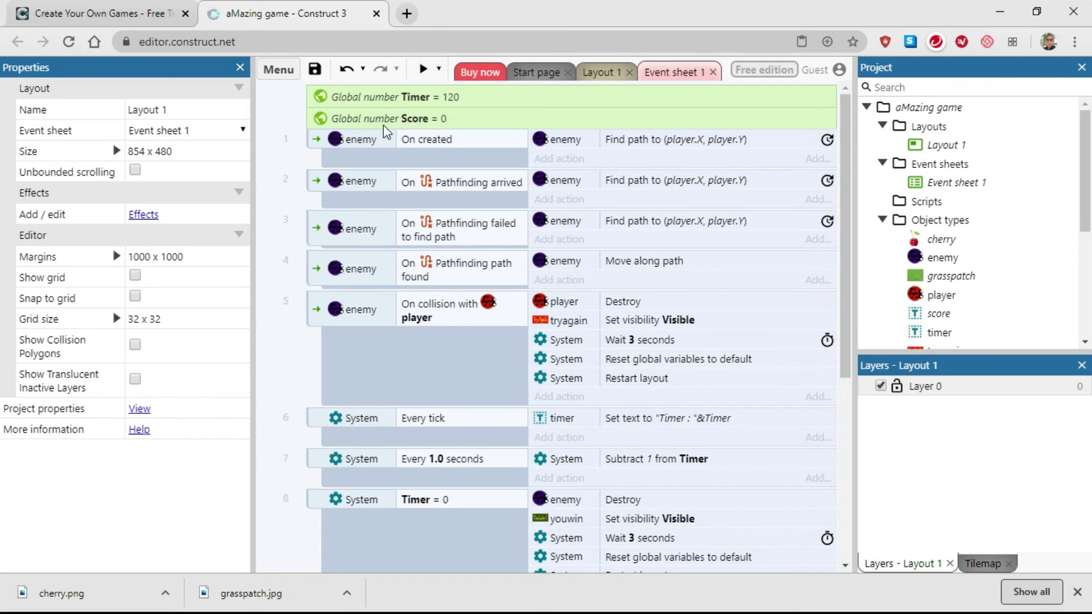
Add a Set text action for the score object to the System Every tick event
{"action": "scroll", "coordinate": [472, 402], "scroll_direction": "down", "scroll_amount": 3}
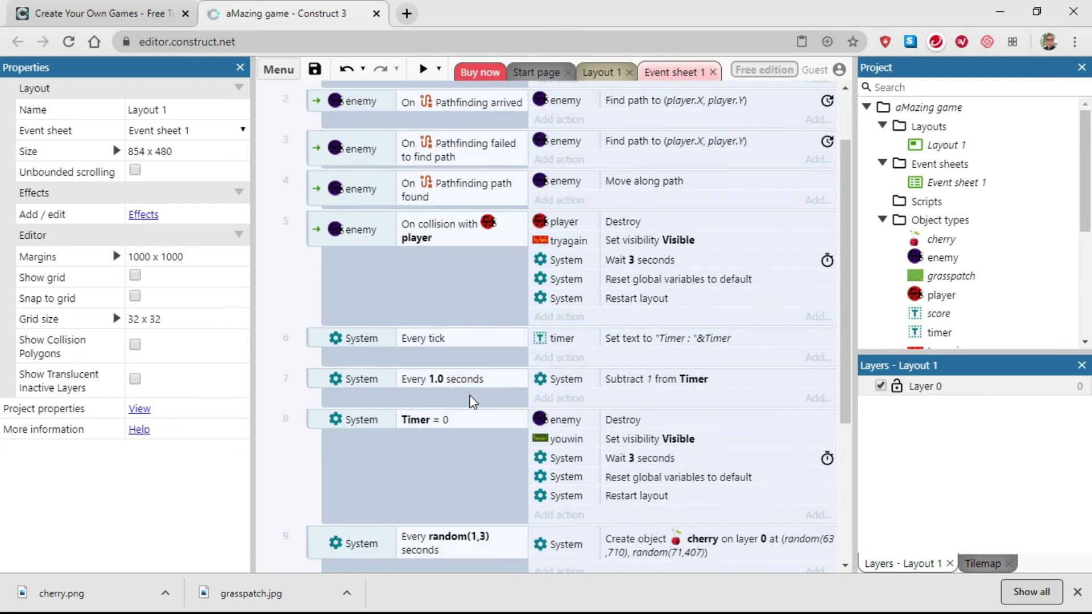
{"action": "left_click", "coordinate": [317, 262]}
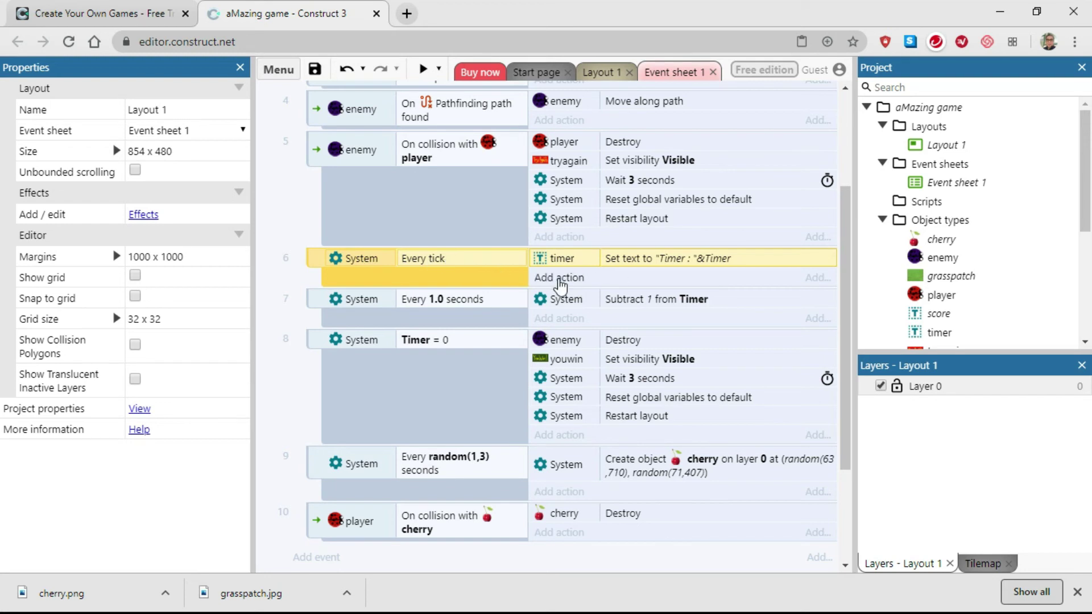
{"action": "left_click", "coordinate": [559, 278]}
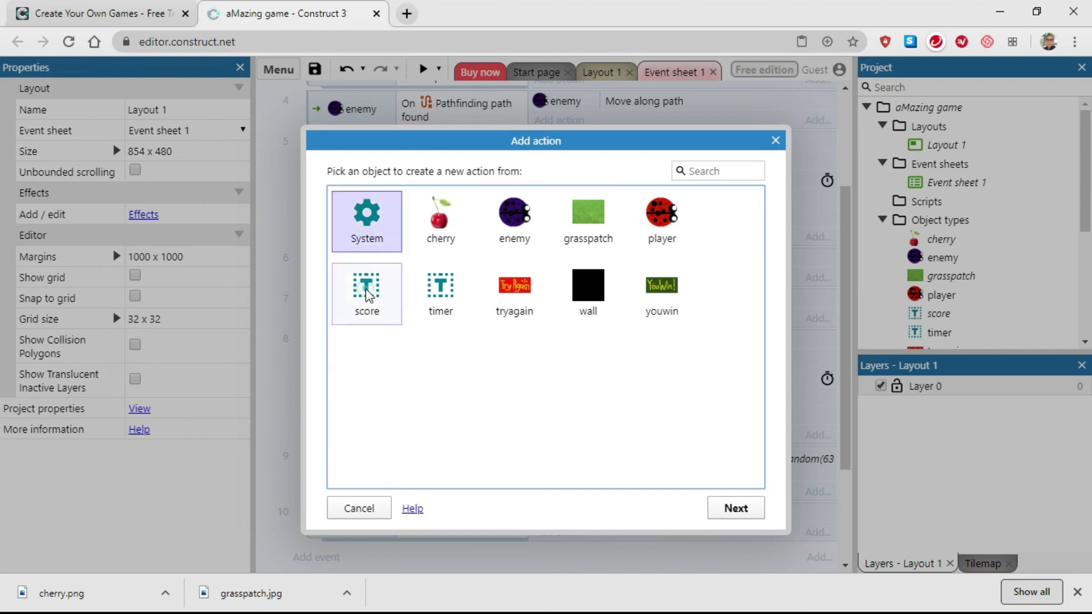
{"action": "left_click", "coordinate": [367, 293]}
{"action": "left_click", "coordinate": [735, 510]}
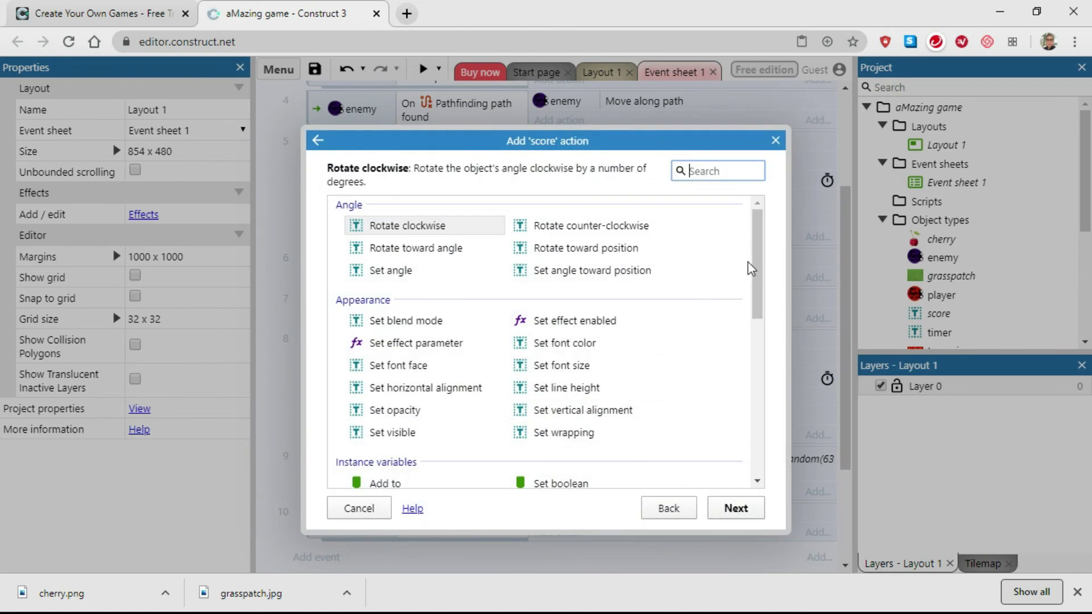
{"action": "left_click_drag", "start_coordinate": [756, 256], "coordinate": [765, 376]}
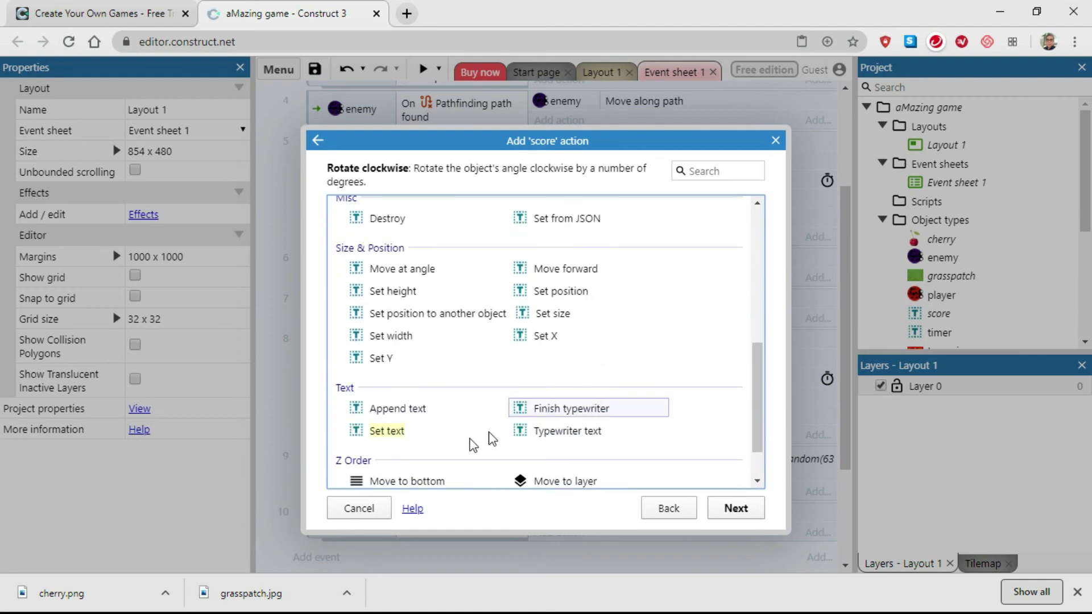
{"action": "left_click", "coordinate": [388, 433]}
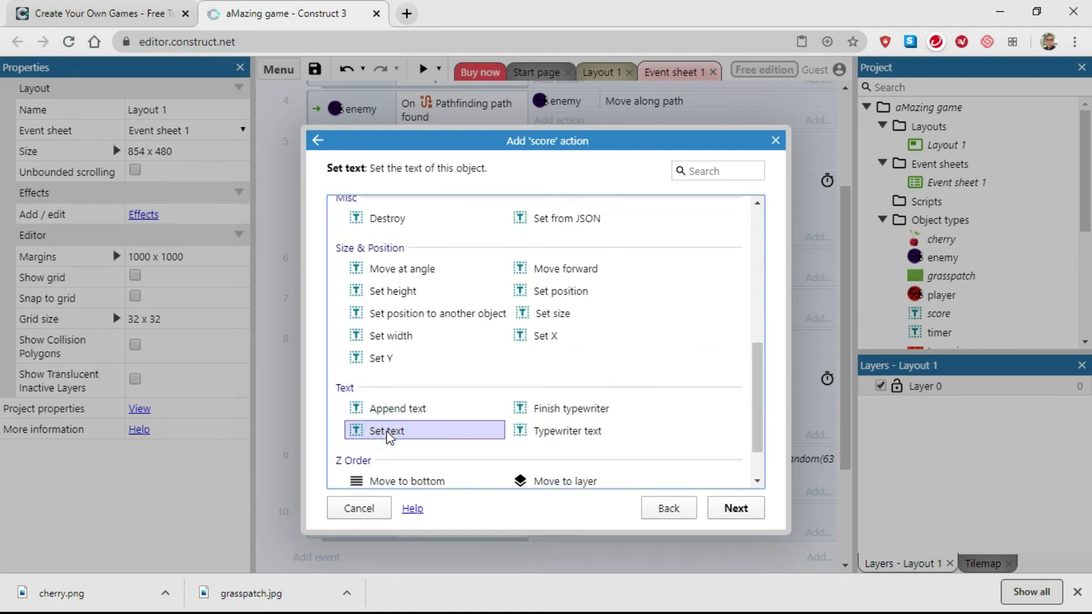
{"action": "left_click", "coordinate": [736, 508]}
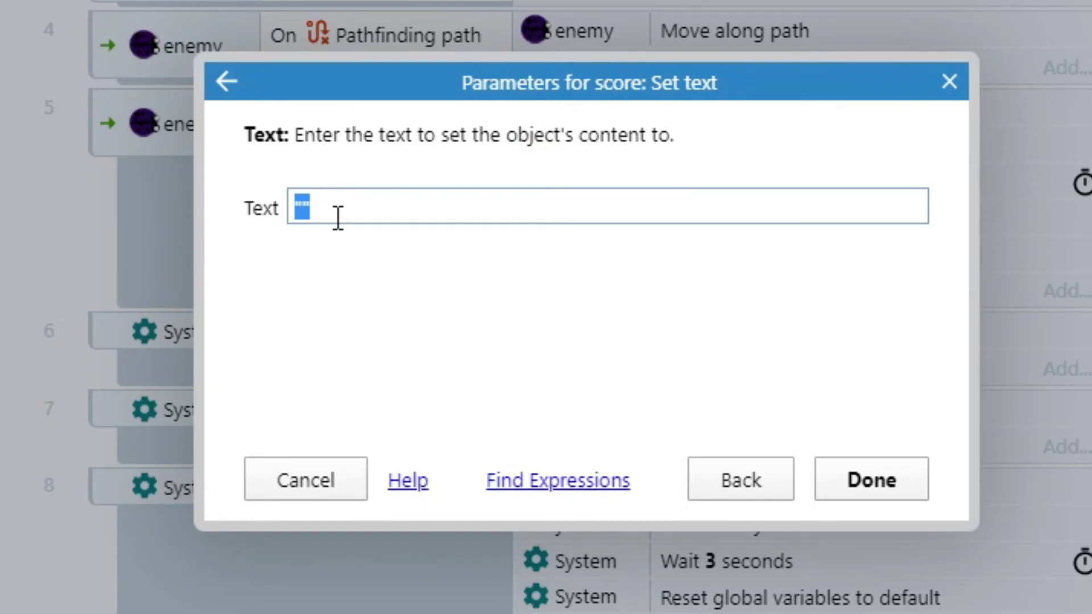
Set the score object's text expression to "Score : "&Score, using the global variable Score, and finish the action
{"action": "left_click", "coordinate": [302, 207]}
{"action": "type", "text": "Sc"}
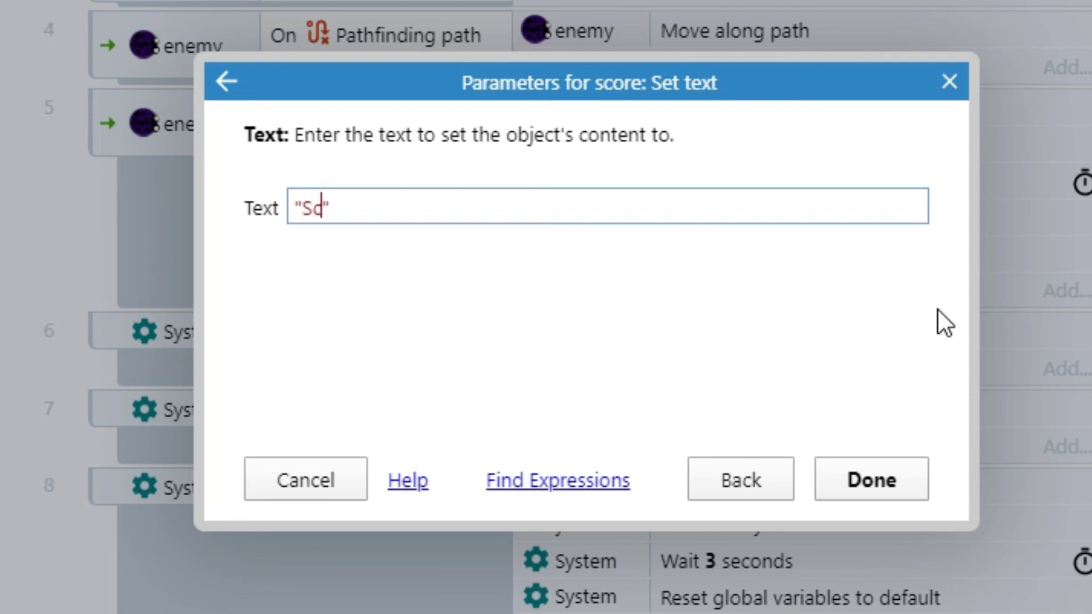
{"action": "type", "text": "ore"}
{"action": "key", "text": "Right"}
{"action": "key", "text": "Right"}
{"action": "key", "text": "Right"}
{"action": "type", "text": "&"}
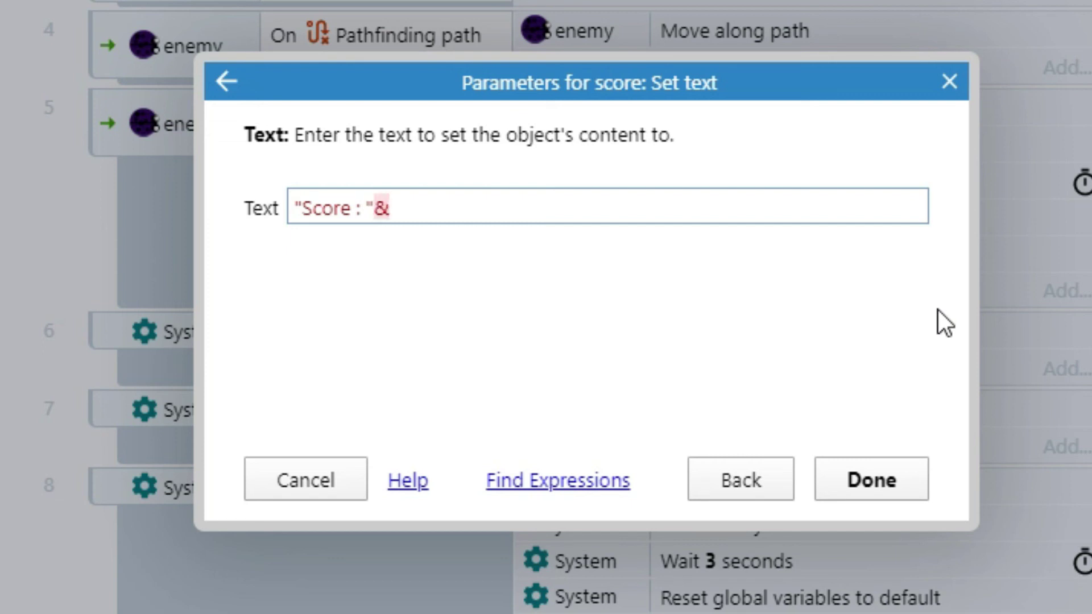
{"action": "type", "text": "s"}
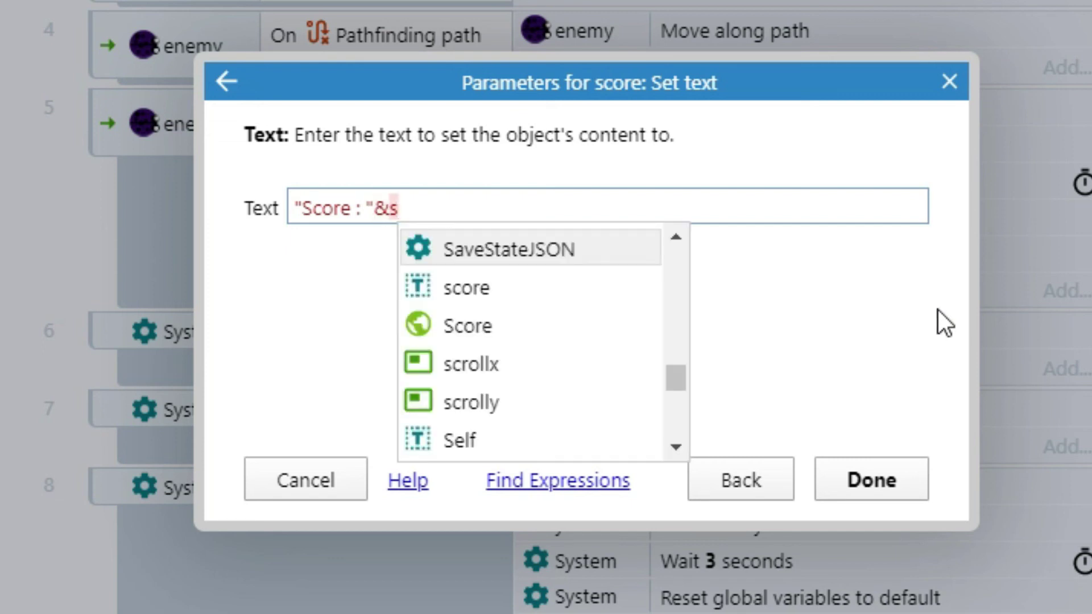
{"action": "type", "text": "co"}
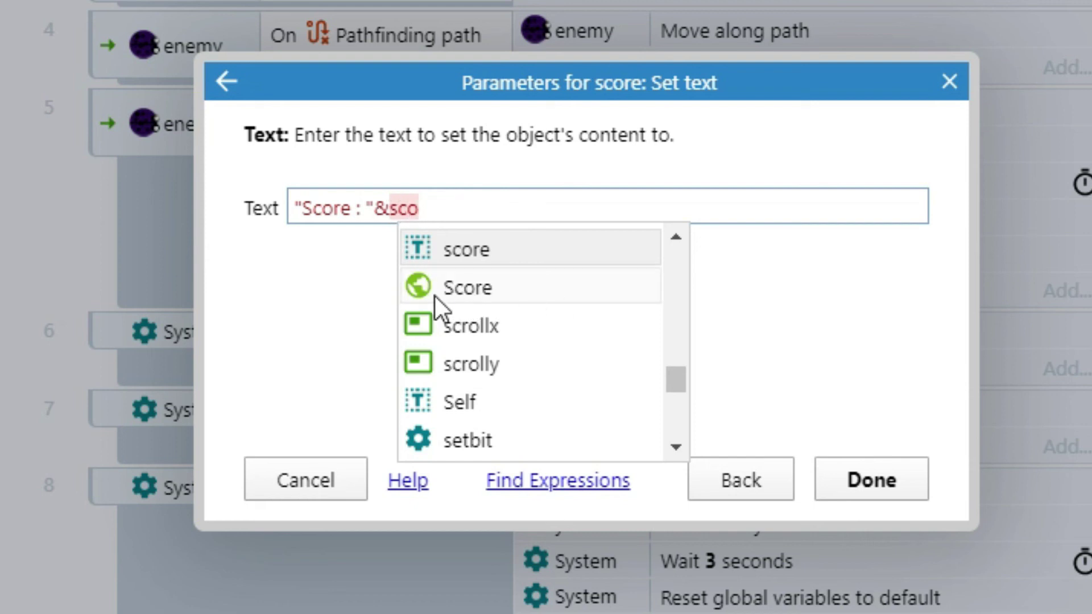
{"action": "left_click", "coordinate": [468, 291]}
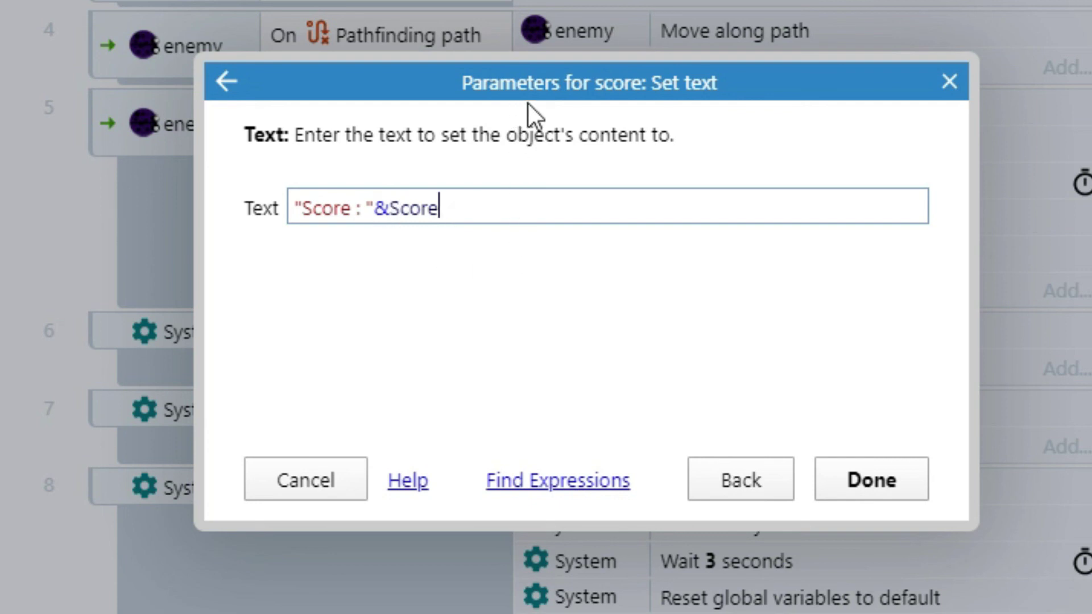
{"action": "left_click", "coordinate": [869, 479]}
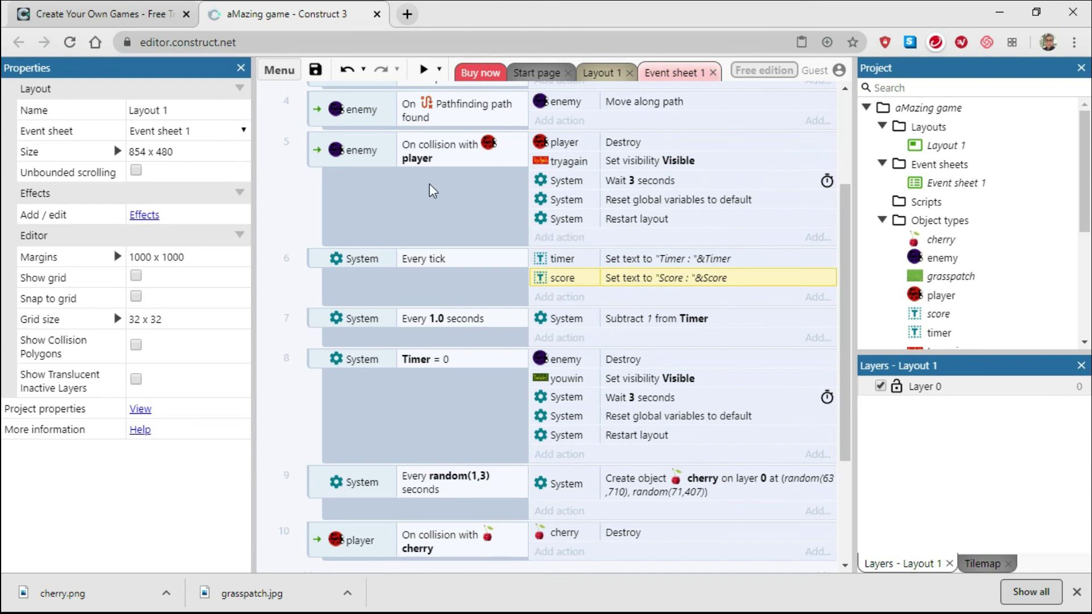
Preview the game to check the score text under the timer, and close the preview
{"action": "scroll", "coordinate": [533, 197], "scroll_direction": "up", "scroll_amount": 3}
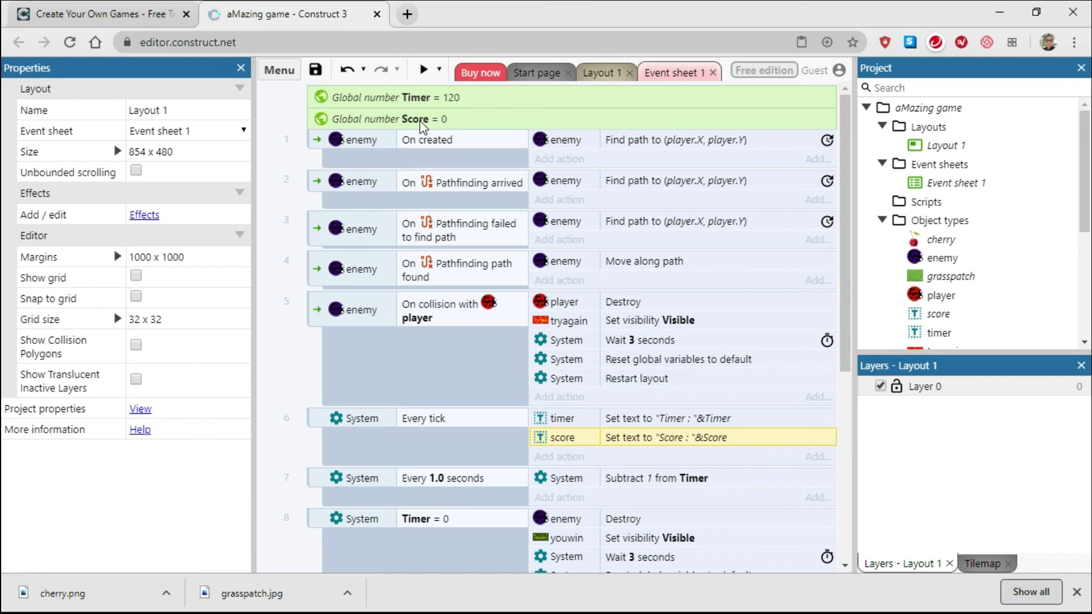
{"action": "left_click", "coordinate": [424, 71]}
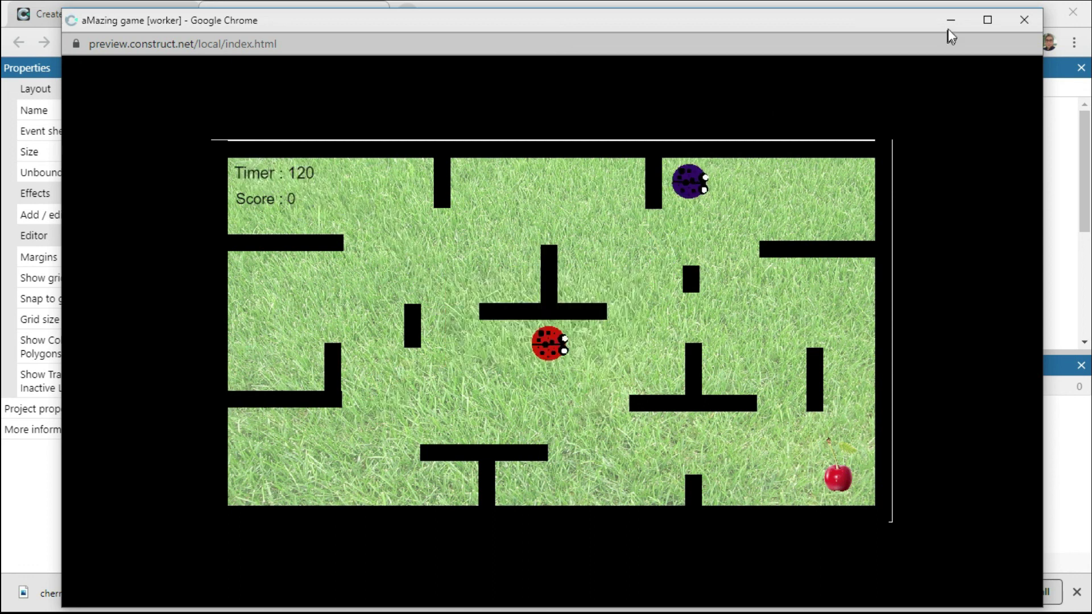
{"action": "left_click", "coordinate": [1024, 20]}
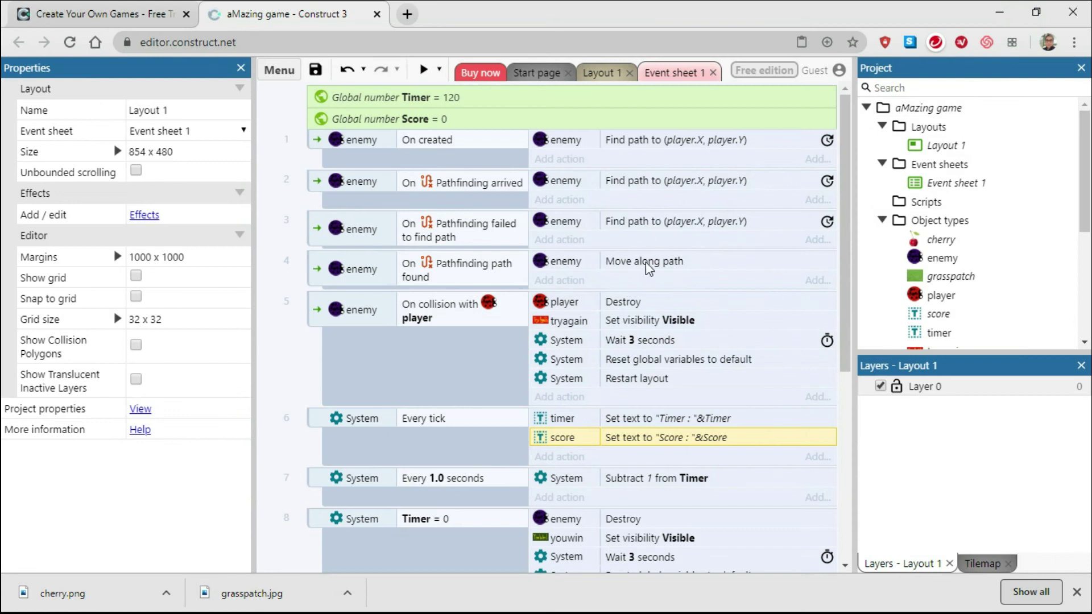
Add a System "Add to" variable action to the player's On collision with cherry event
{"action": "scroll", "coordinate": [645, 262], "scroll_direction": "down", "scroll_amount": 5}
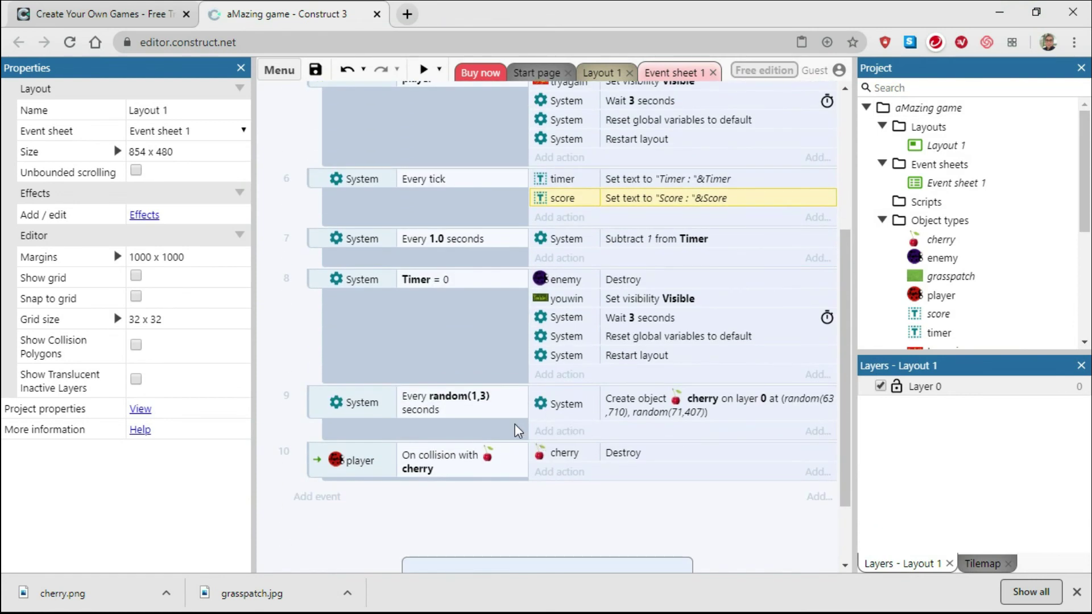
{"action": "scroll", "coordinate": [466, 415], "scroll_direction": "down", "scroll_amount": 2}
{"action": "scroll", "coordinate": [366, 387], "scroll_direction": "up", "scroll_amount": 2}
{"action": "scroll", "coordinate": [582, 213], "scroll_direction": "down", "scroll_amount": 2}
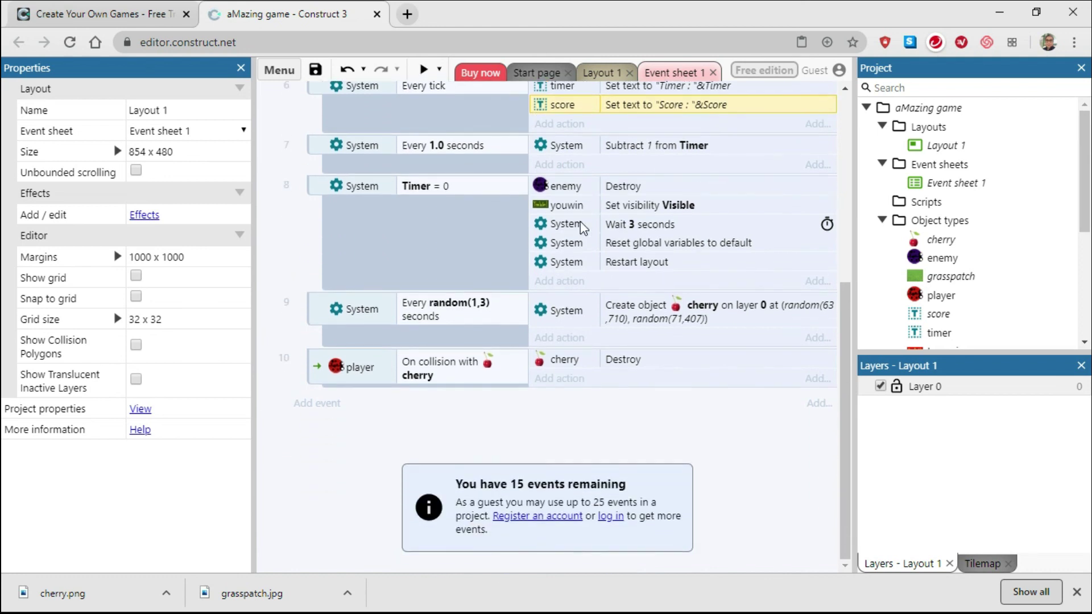
{"action": "left_click", "coordinate": [326, 369]}
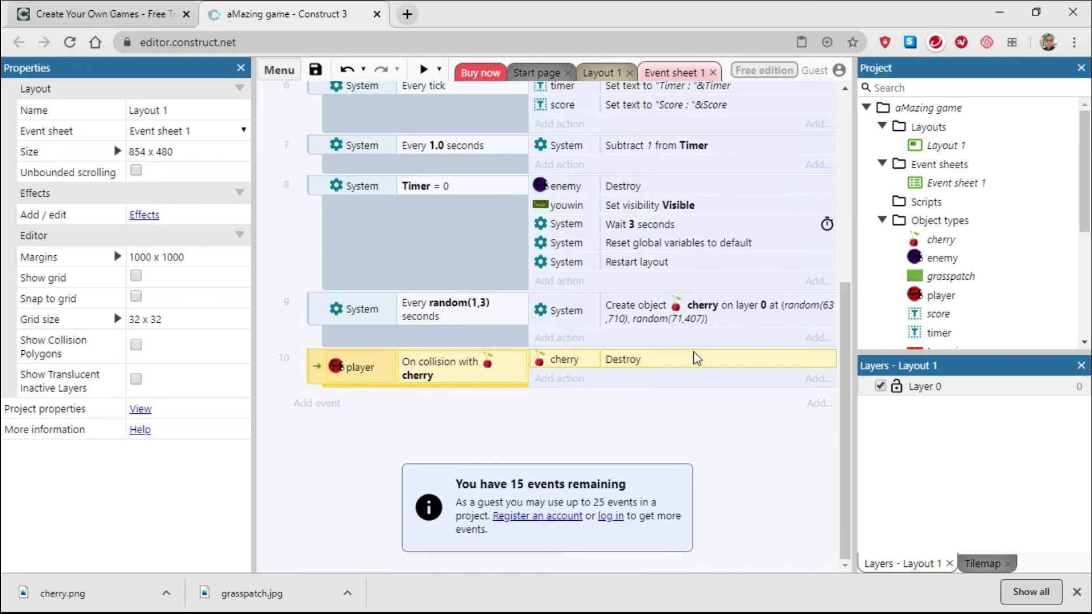
{"action": "left_click", "coordinate": [481, 402]}
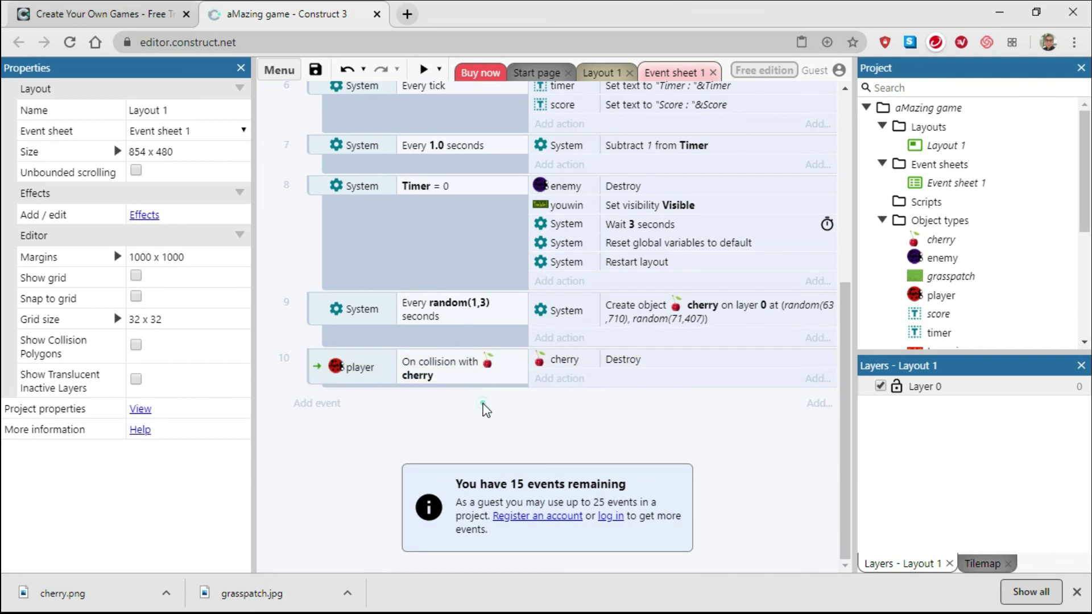
{"action": "left_click", "coordinate": [551, 380]}
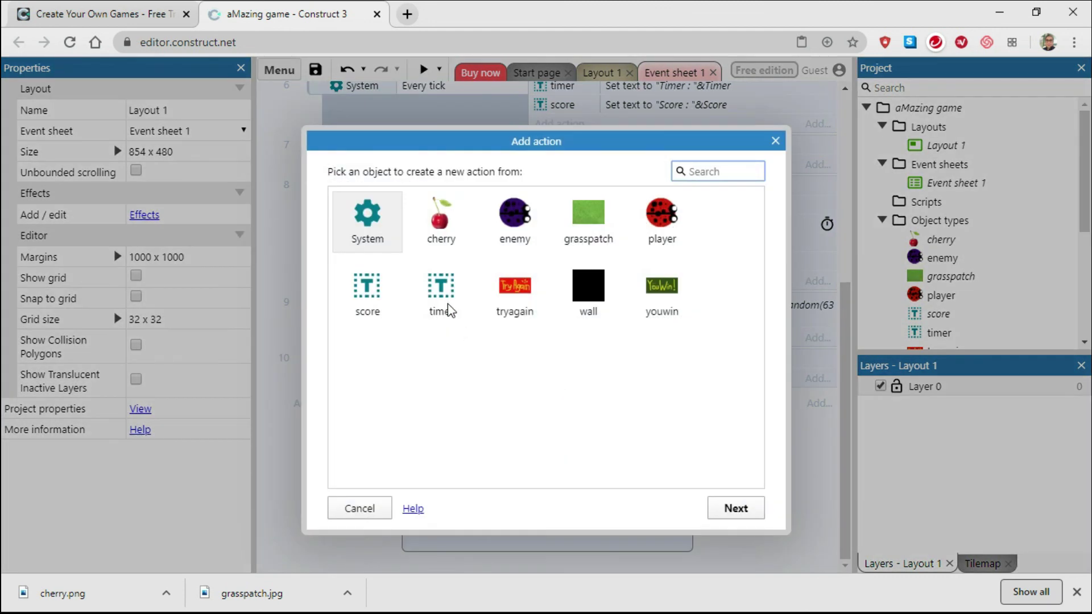
{"action": "left_click", "coordinate": [363, 222]}
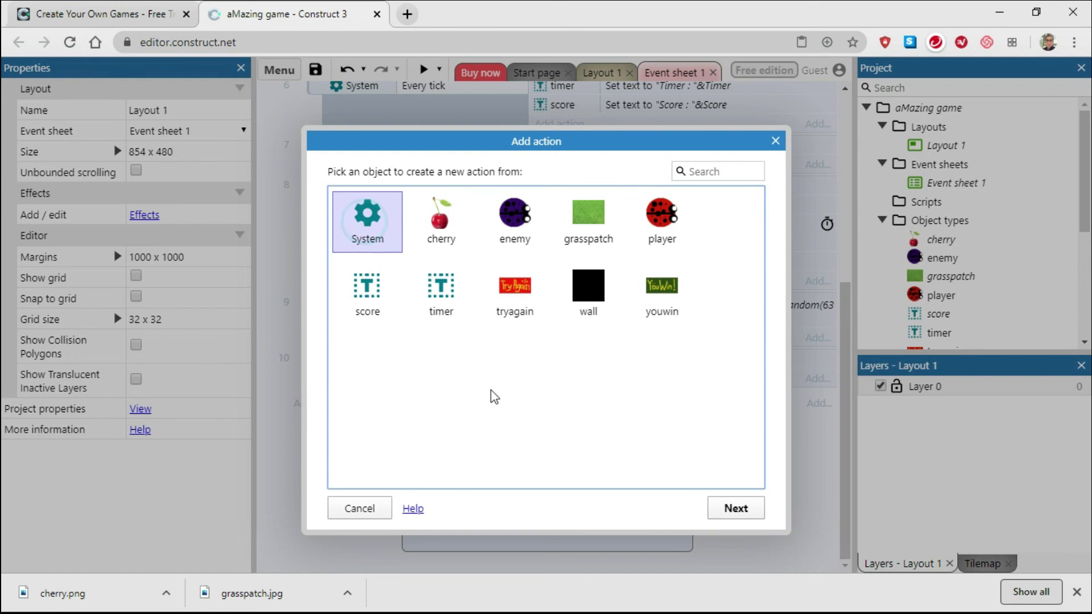
{"action": "left_click", "coordinate": [736, 509]}
{"action": "scroll", "coordinate": [551, 411], "scroll_direction": "down", "scroll_amount": 3}
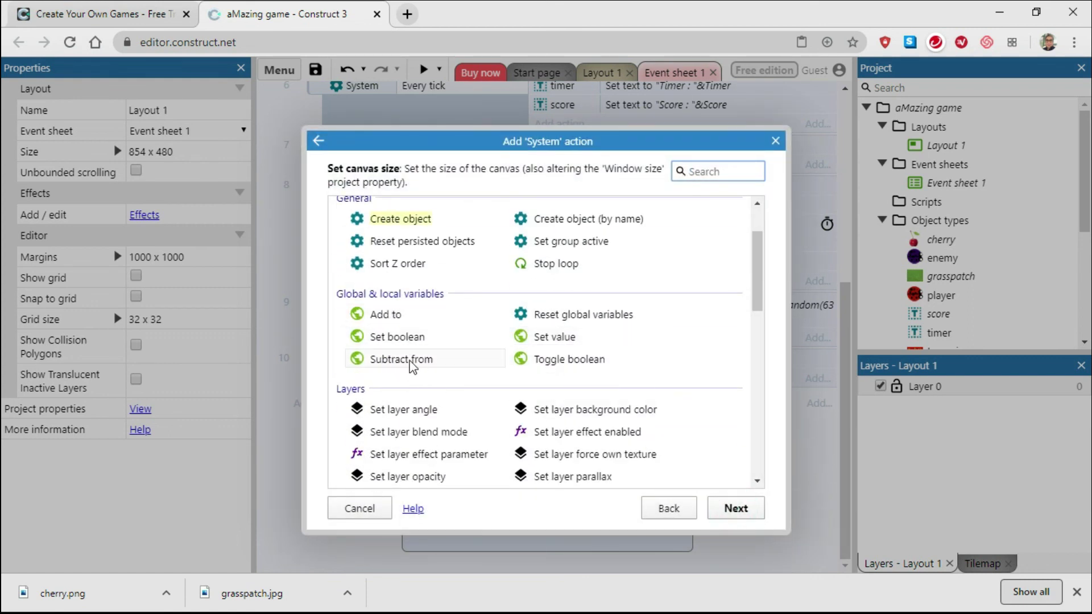
{"action": "left_click", "coordinate": [386, 316]}
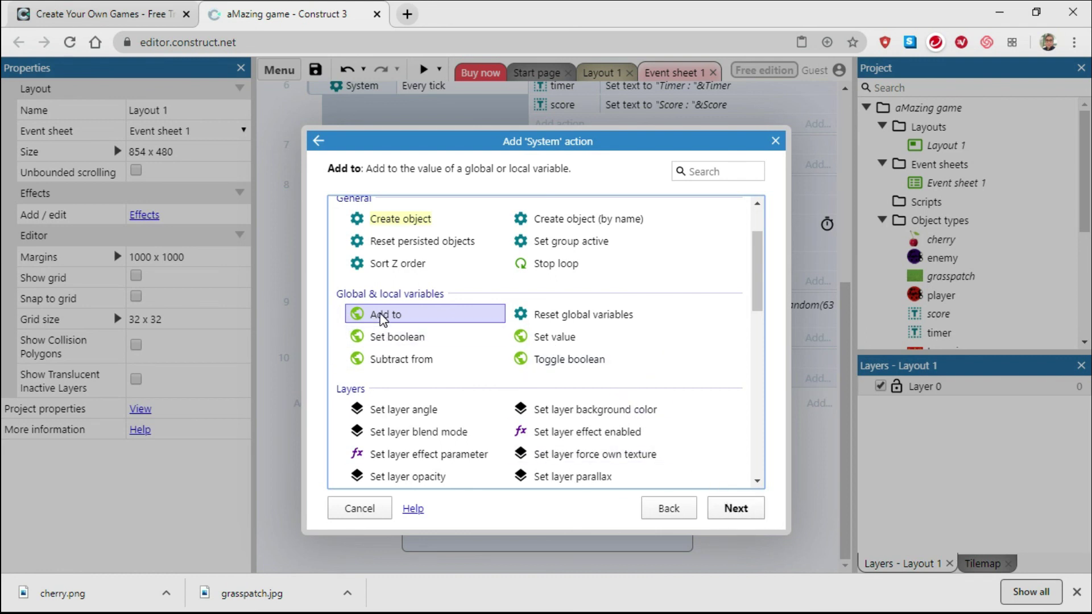
{"action": "left_click", "coordinate": [734, 510]}
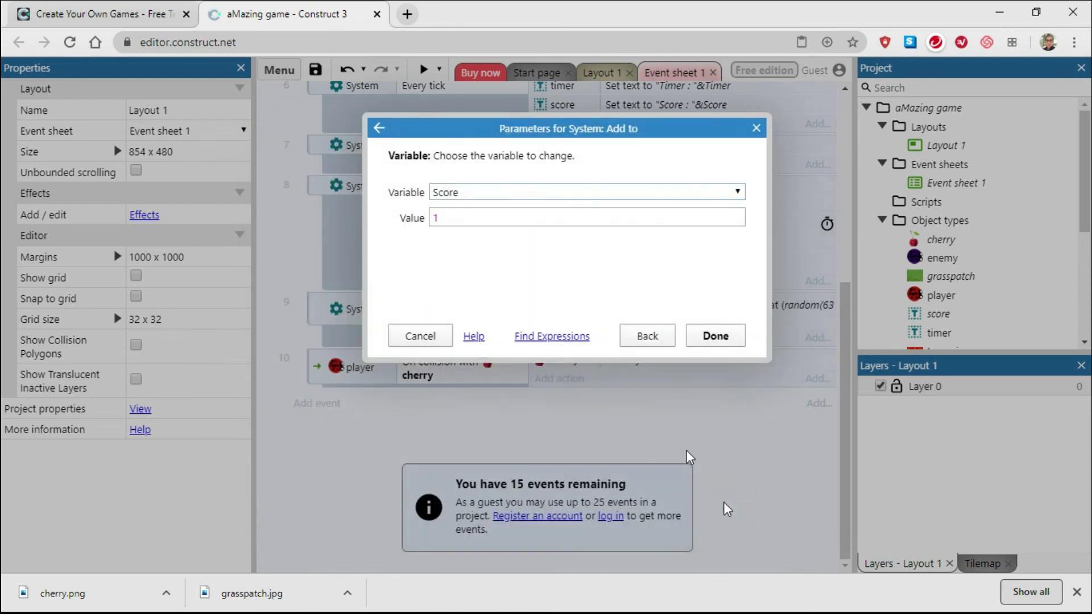
Configure the action to add 1 to the Score variable and finish it
{"action": "left_click", "coordinate": [471, 194]}
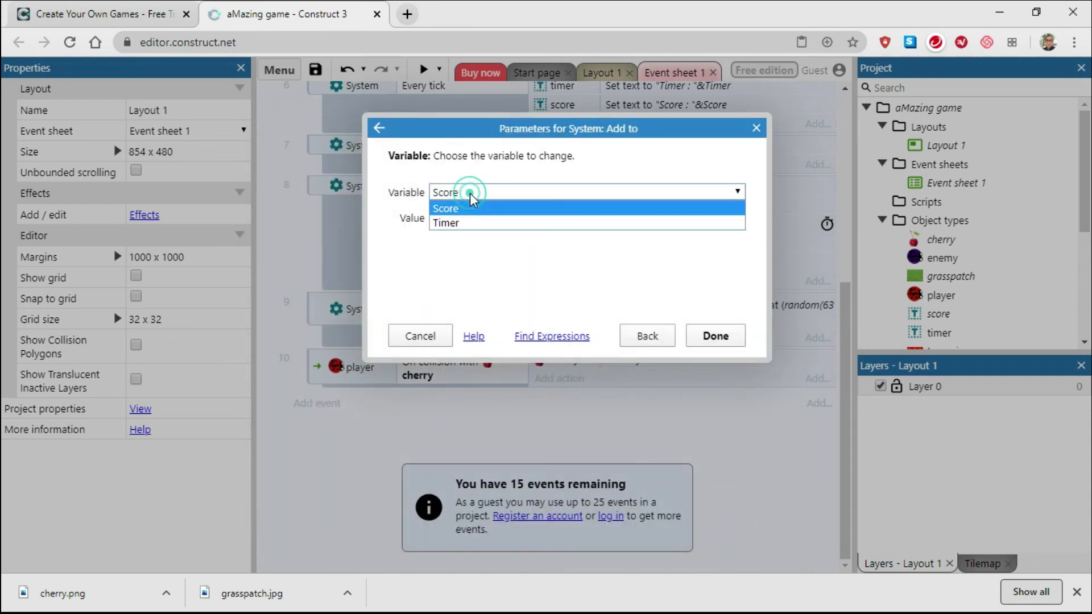
{"action": "left_click", "coordinate": [456, 191]}
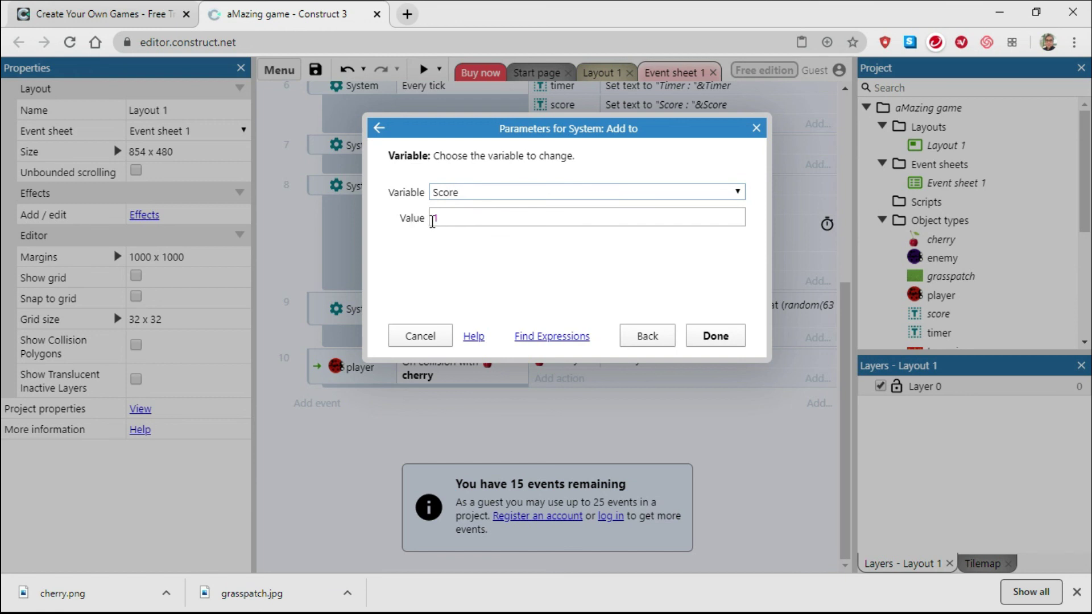
{"action": "left_click", "coordinate": [713, 337]}
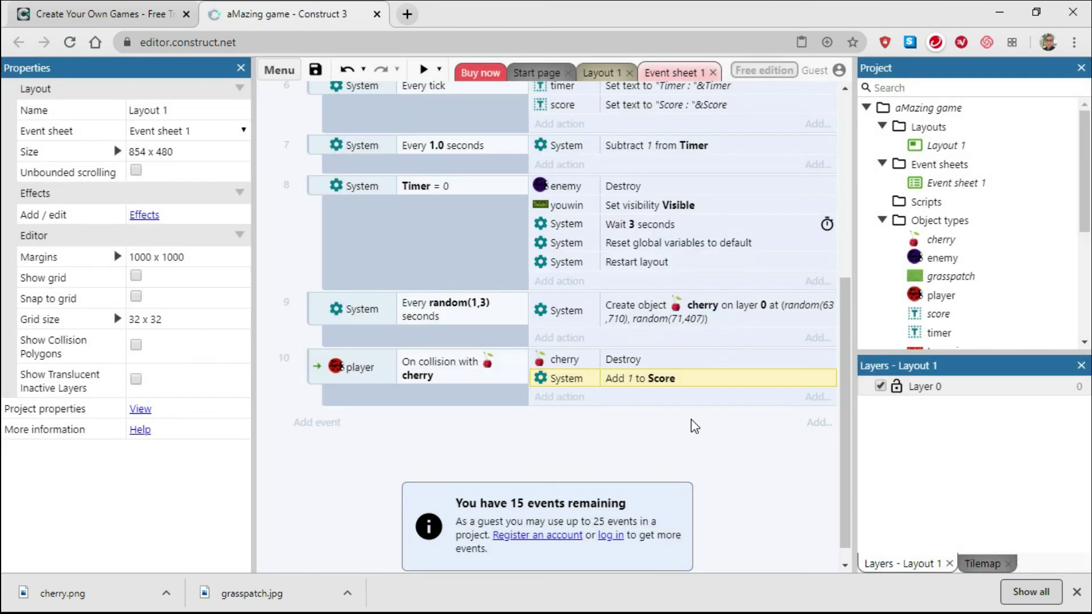
Preview the game and steer the player through the maze to a cherry to test the score counter
{"action": "left_click", "coordinate": [424, 68]}
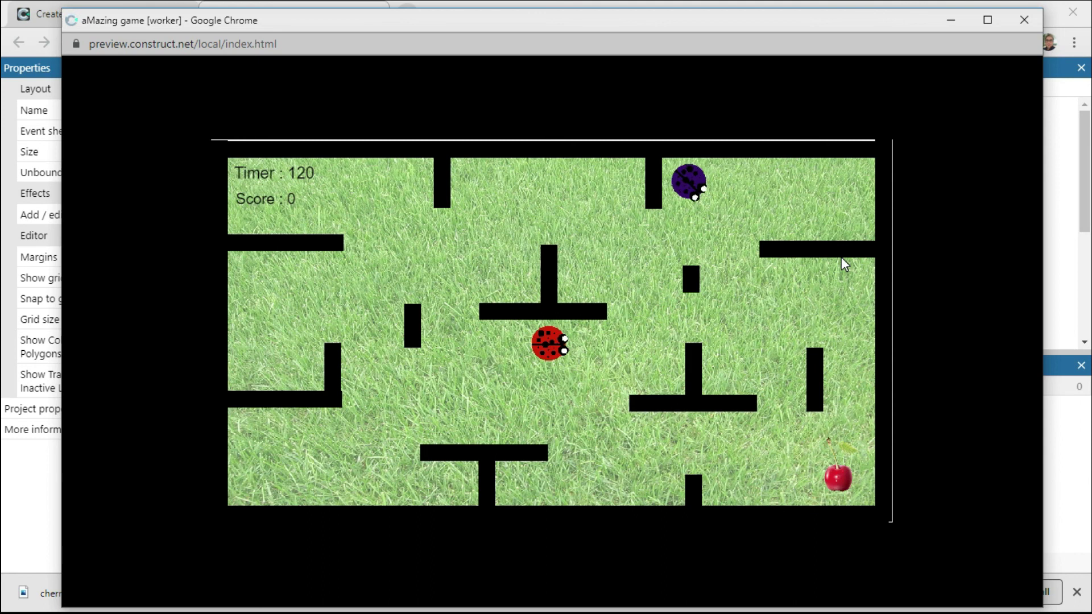
{"action": "key", "text": "Up"}
{"action": "key", "text": "Left"}
{"action": "key", "text": "Right"}
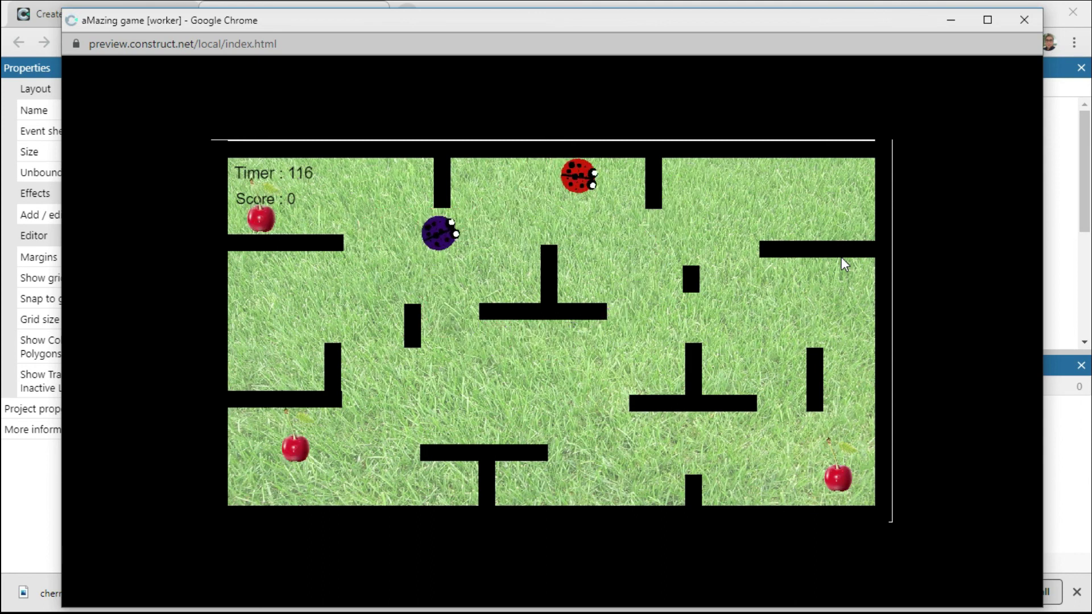
{"action": "key", "text": "Down"}
{"action": "key", "text": "Left"}
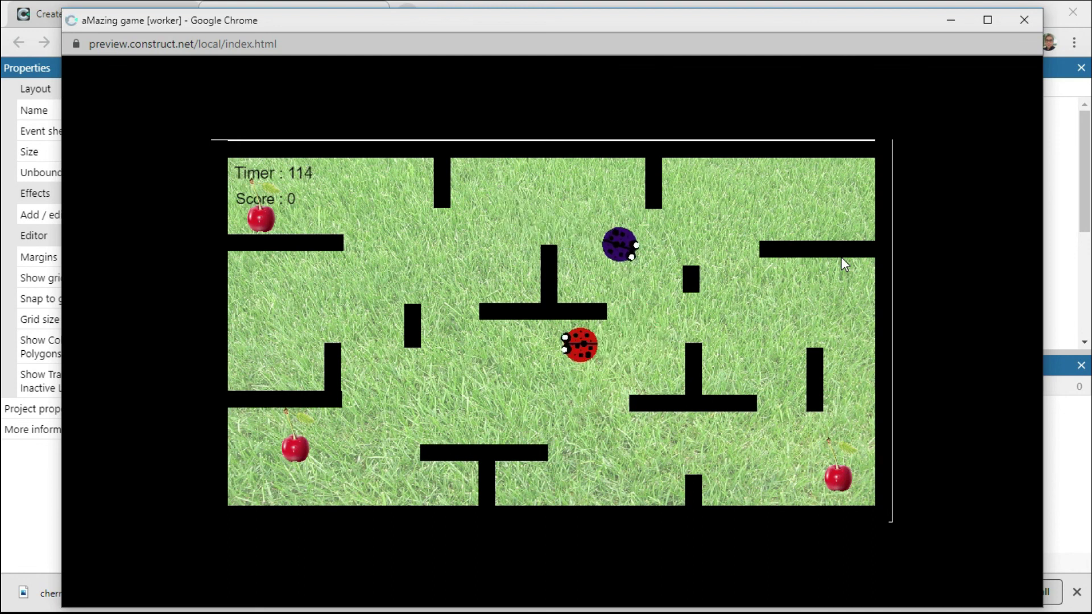
{"action": "key", "text": "Down"}
{"action": "key", "text": "Left"}
{"action": "key", "text": "Right"}
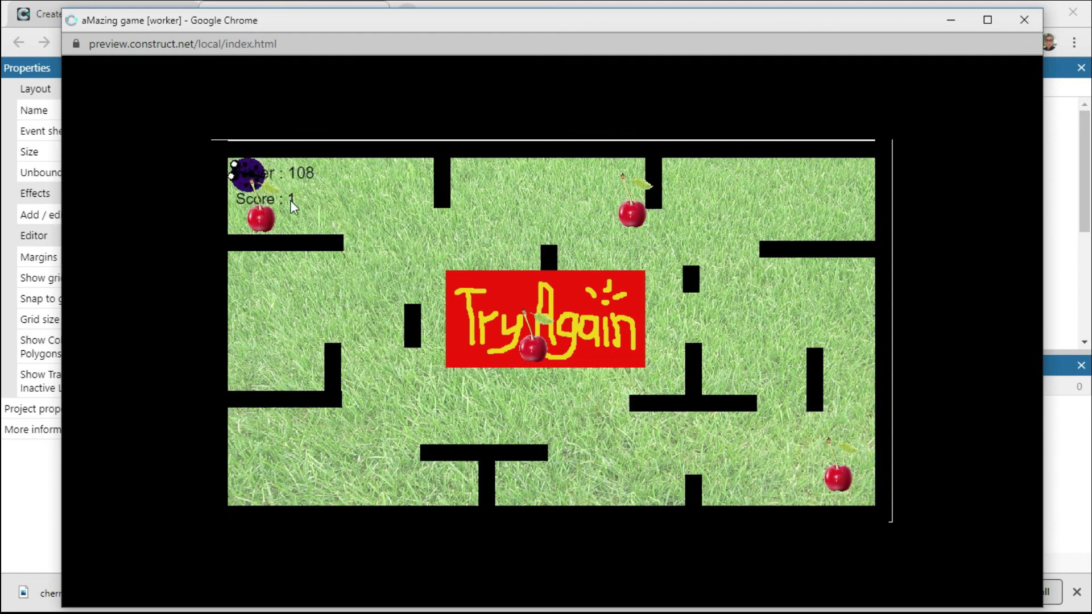
Play another round in the preview, collecting several cherries while avoiding the enemy to test scoring, and close the preview
{"action": "key", "text": "Left"}
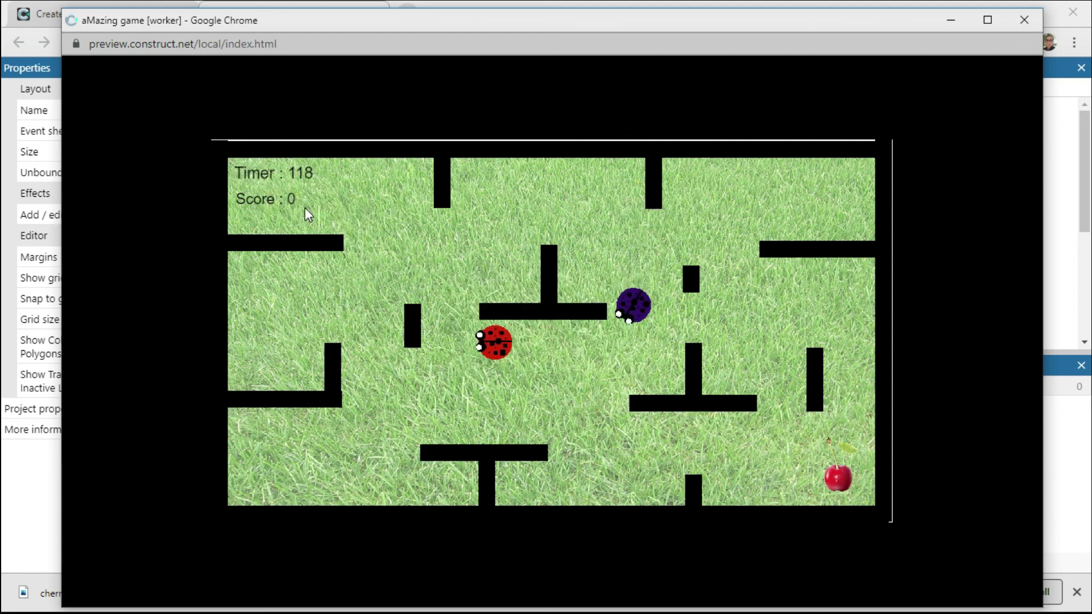
{"action": "key", "text": "Up"}
{"action": "key", "text": "Right"}
{"action": "key", "text": "Up"}
{"action": "key", "text": "Down"}
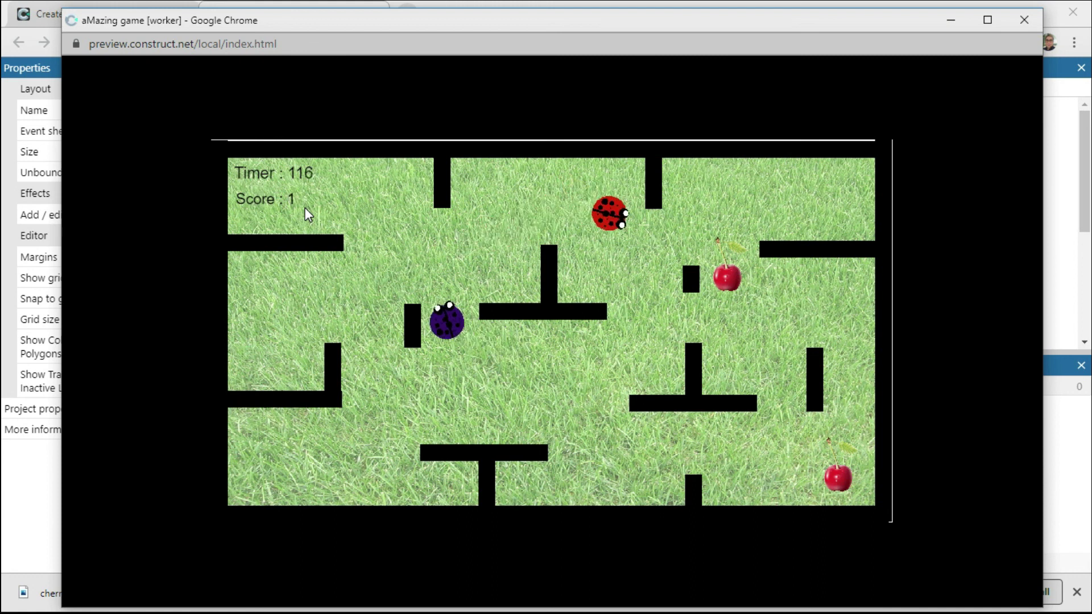
{"action": "key", "text": "Up"}
{"action": "key", "text": "Down"}
{"action": "key", "text": "Left"}
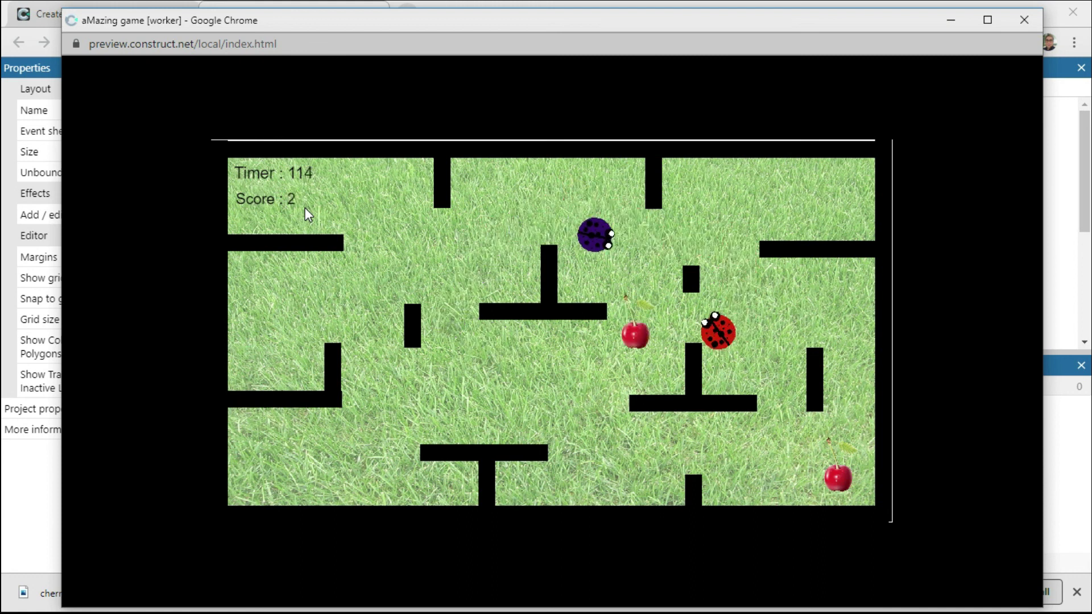
{"action": "key", "text": "Down"}
{"action": "key", "text": "Left"}
{"action": "key", "text": "Down"}
{"action": "key", "text": "Right"}
{"action": "key", "text": "Up"}
{"action": "key", "text": "Left"}
{"action": "key", "text": "Up"}
{"action": "key", "text": "Left"}
{"action": "key", "text": "Down"}
{"action": "key", "text": "Left"}
{"action": "key", "text": "Up"}
{"action": "key", "text": "Up"}
{"action": "key", "text": "Left"}
{"action": "key", "text": "Down"}
{"action": "key", "text": "Left"}
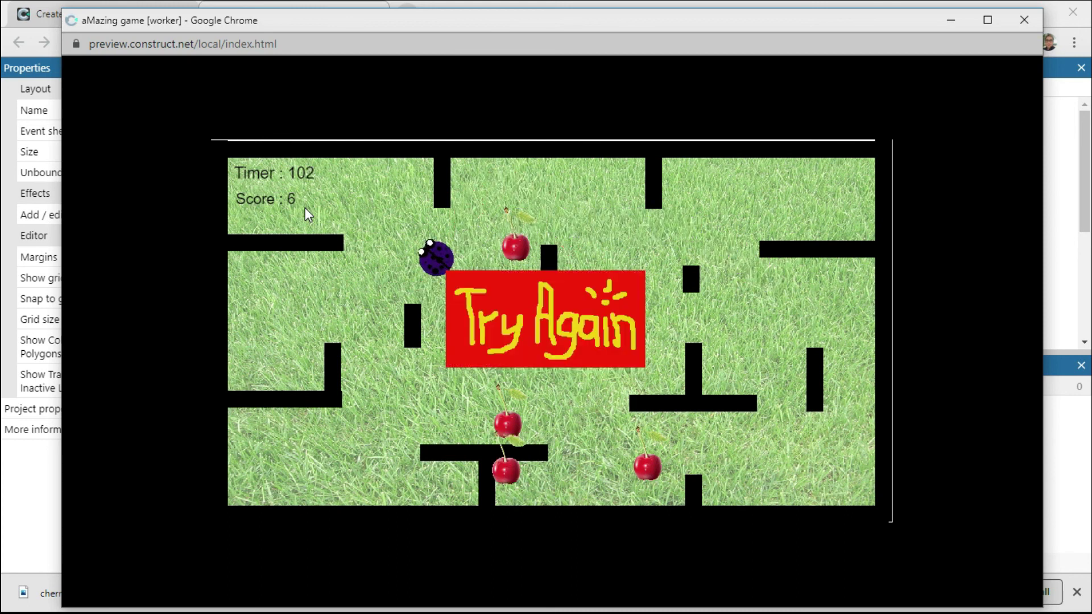
{"action": "left_click", "coordinate": [1023, 20]}
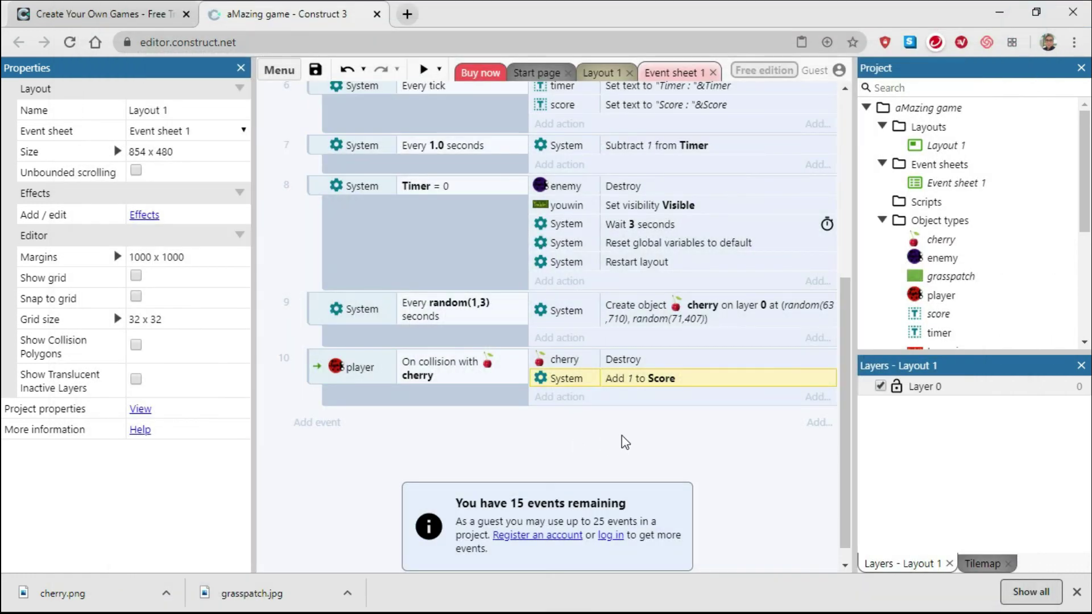